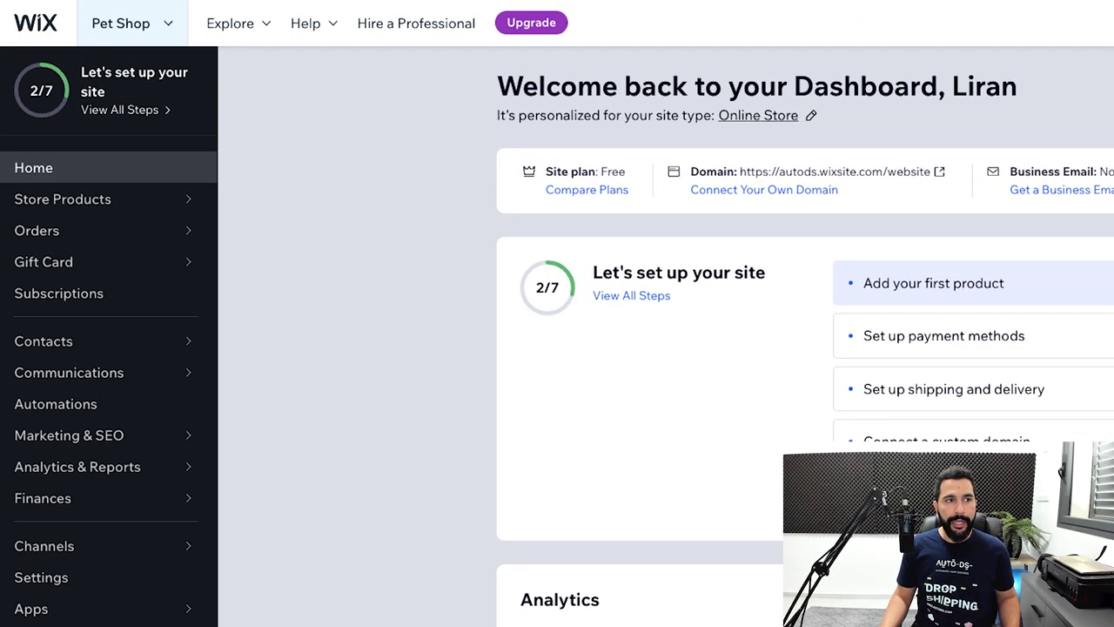
- Start a new Online Store website with the Online Store and Chat features, and choose to create it from an editable template
left_click(133, 23)
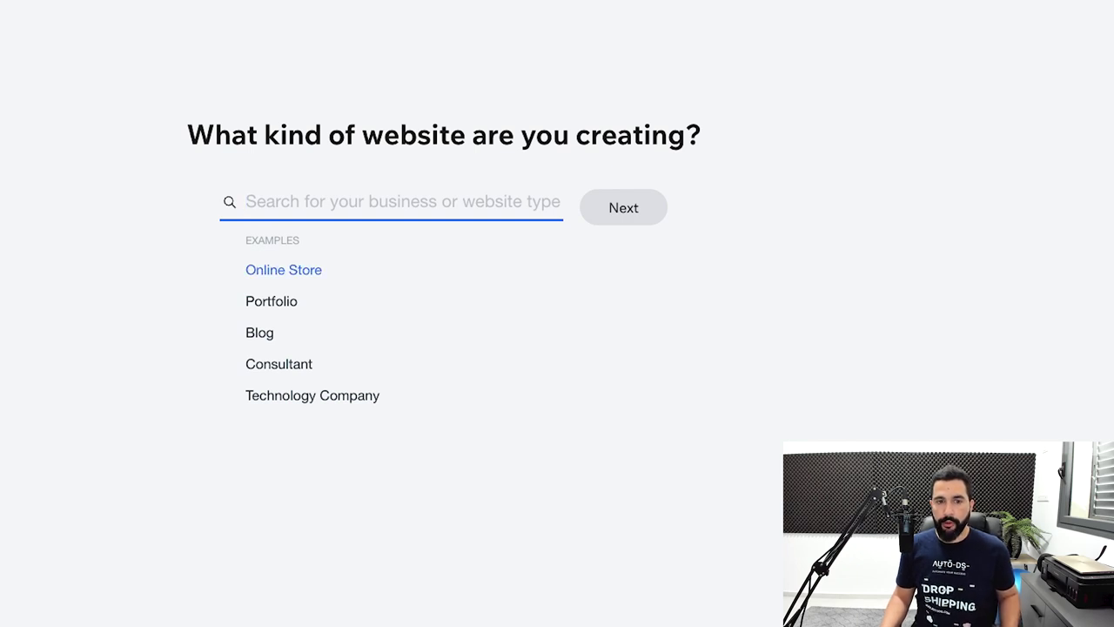
left_click(283, 270)
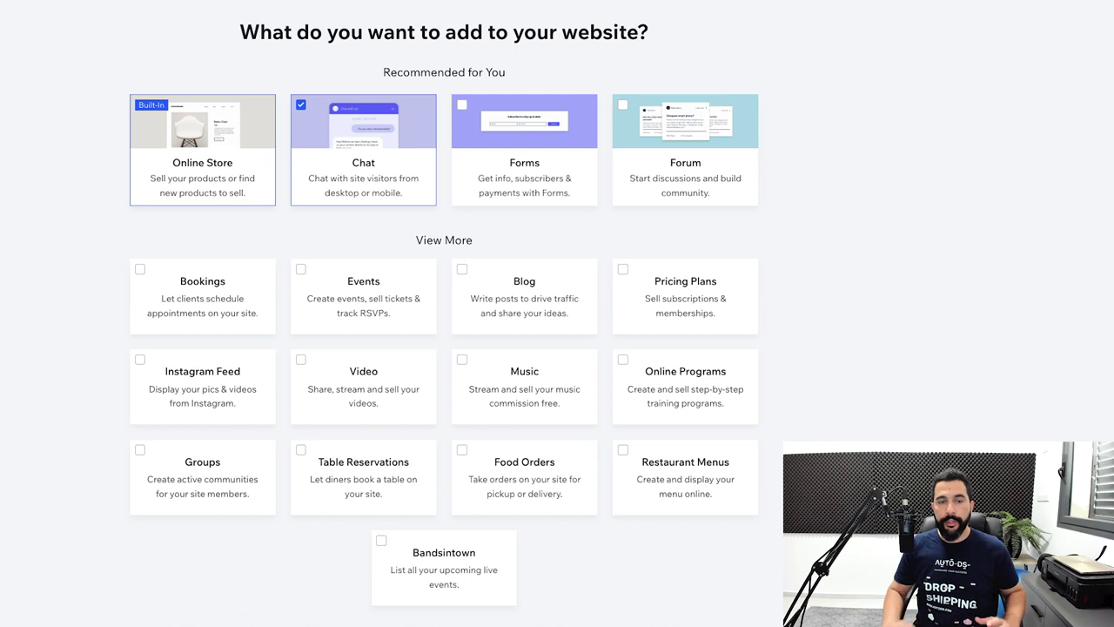
mouse_move(150, 104)
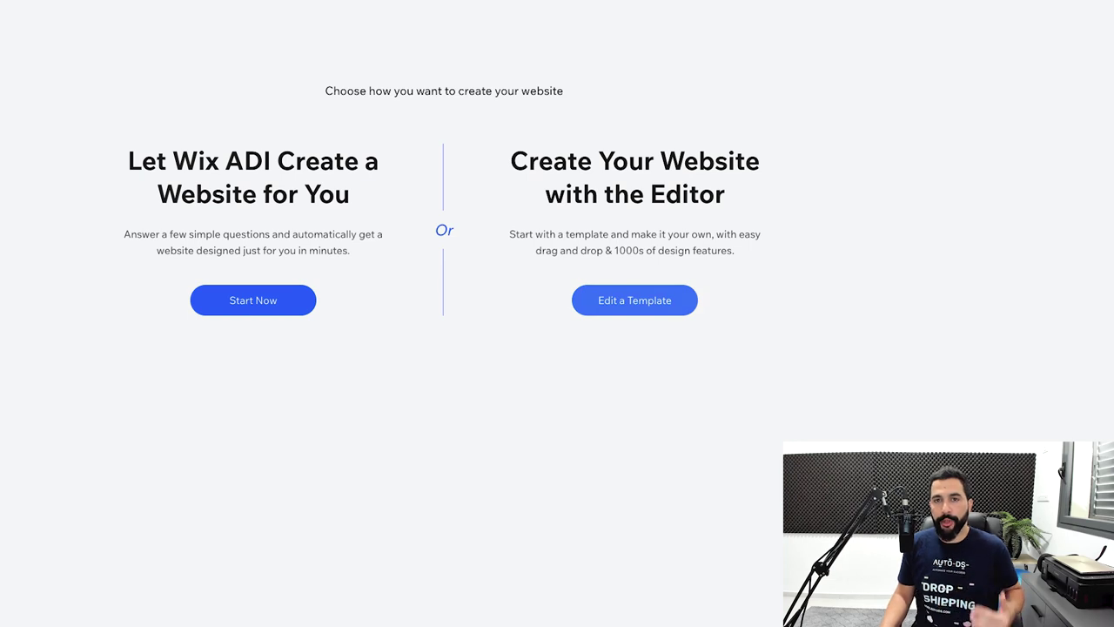
left_click(634, 300)
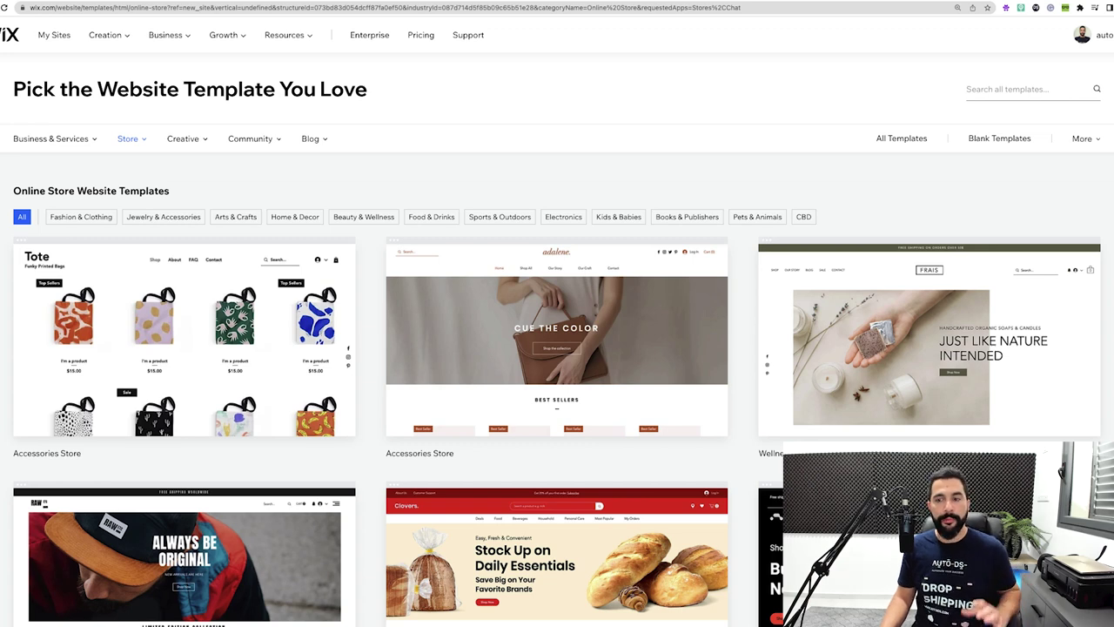
- Browse the first page of online store templates to compare the designs on offer
scroll(557, 174, "down", 4)
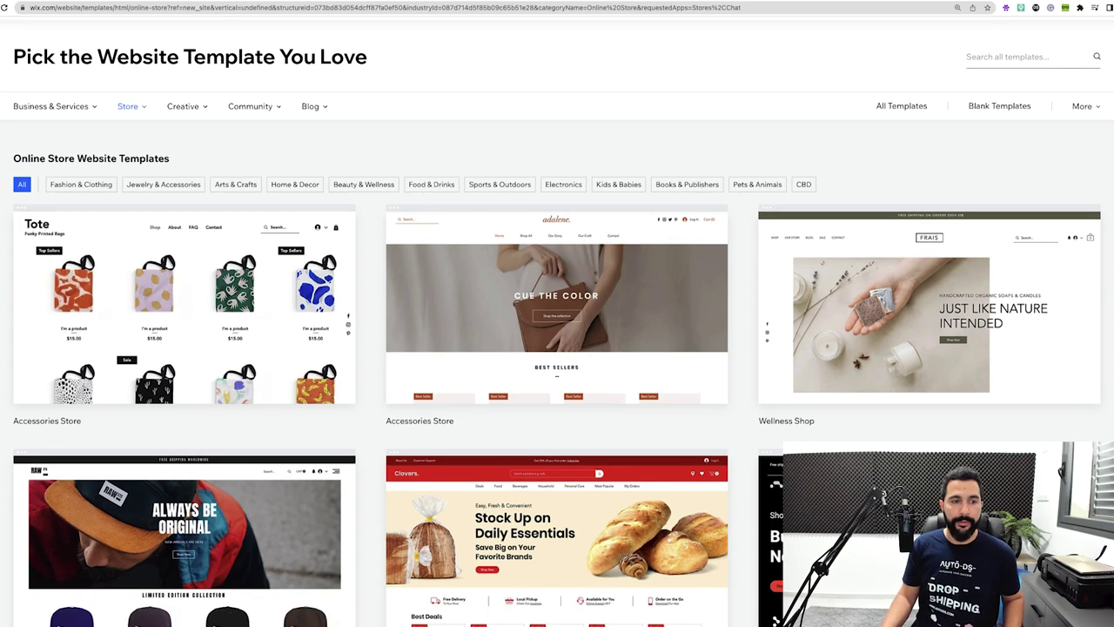
scroll(574, 161, "up", 4)
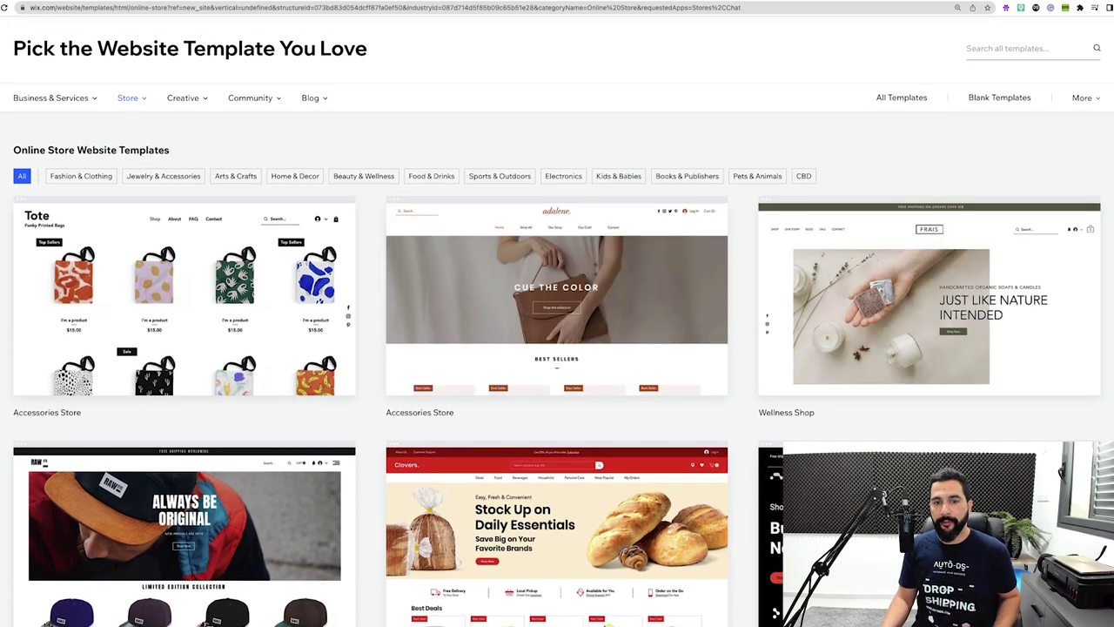
scroll(557, 261, "down", 5)
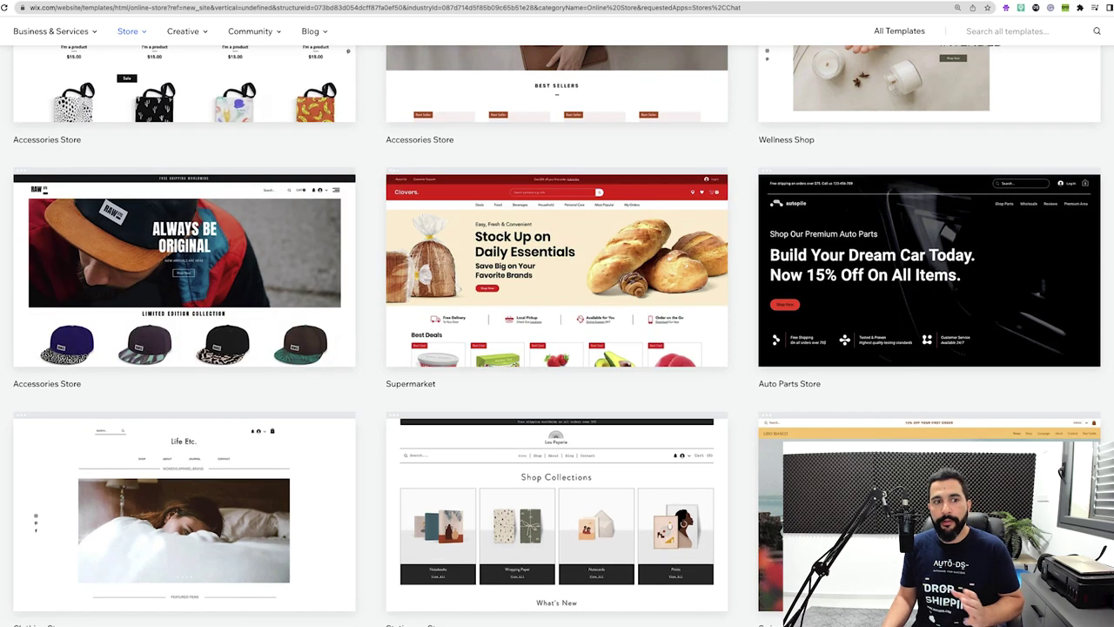
scroll(557, 348, "down", 1)
scroll(557, 348, "down", 1)
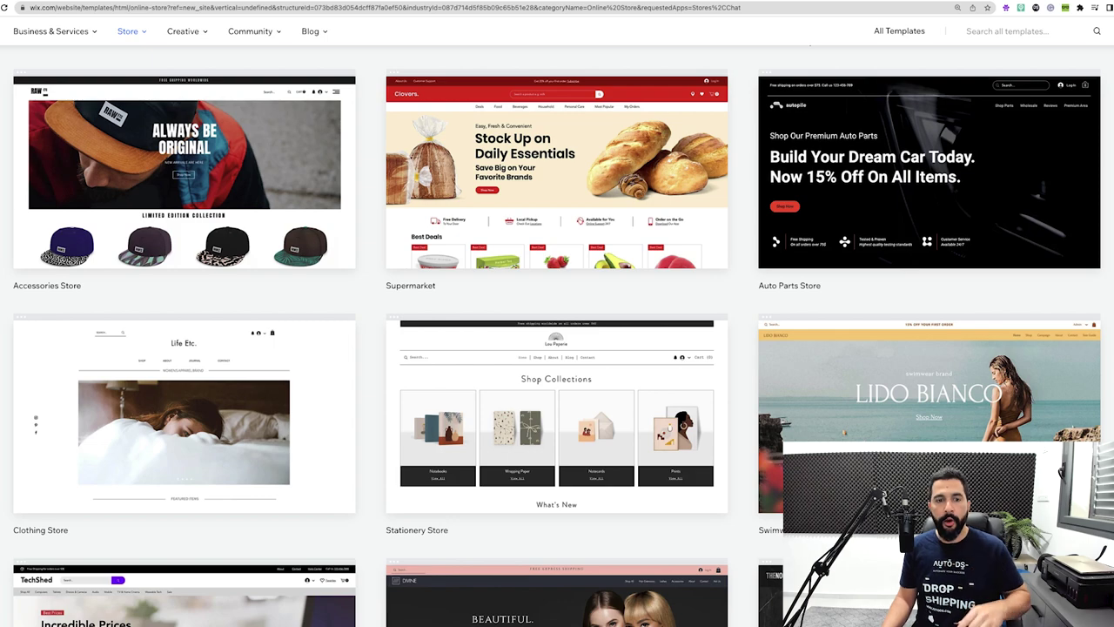
scroll(557, 348, "down", 5)
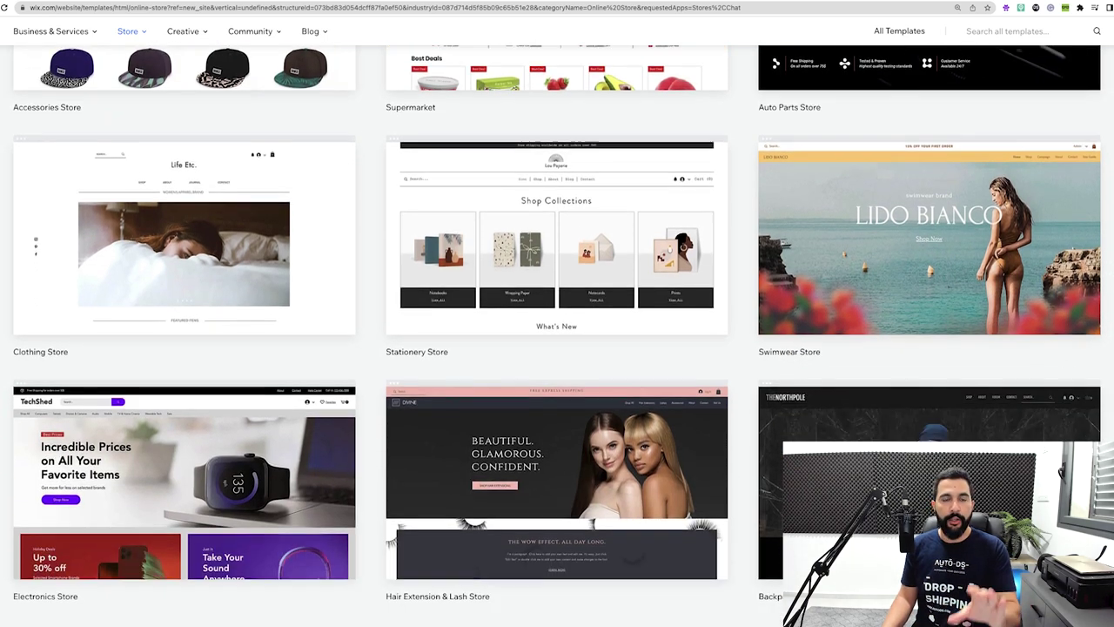
scroll(557, 348, "down", 3)
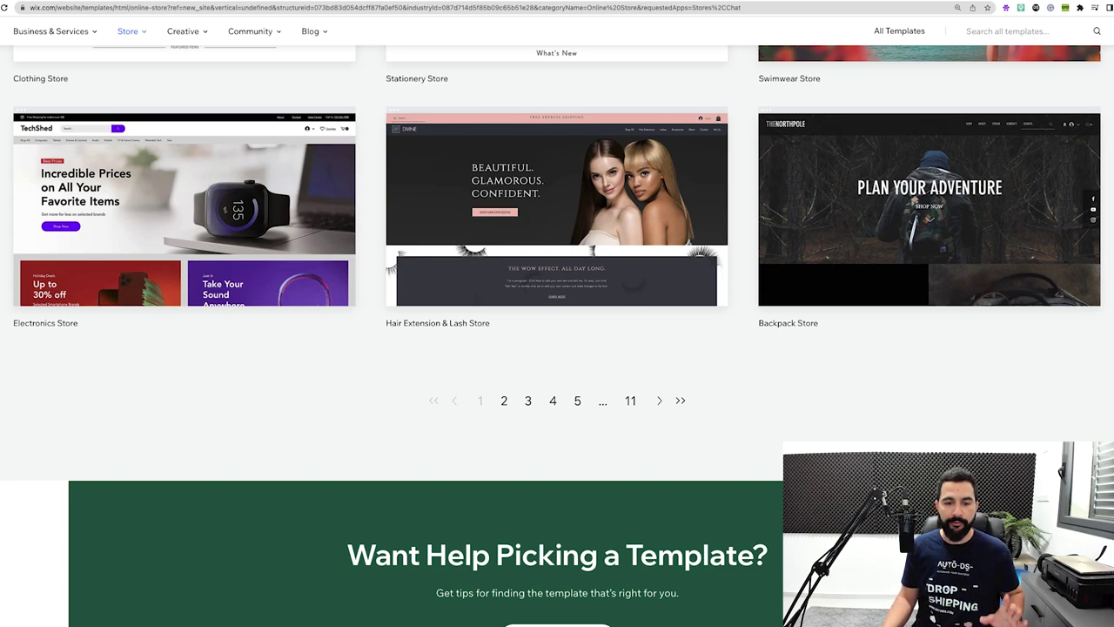
scroll(557, 349, "up", 15)
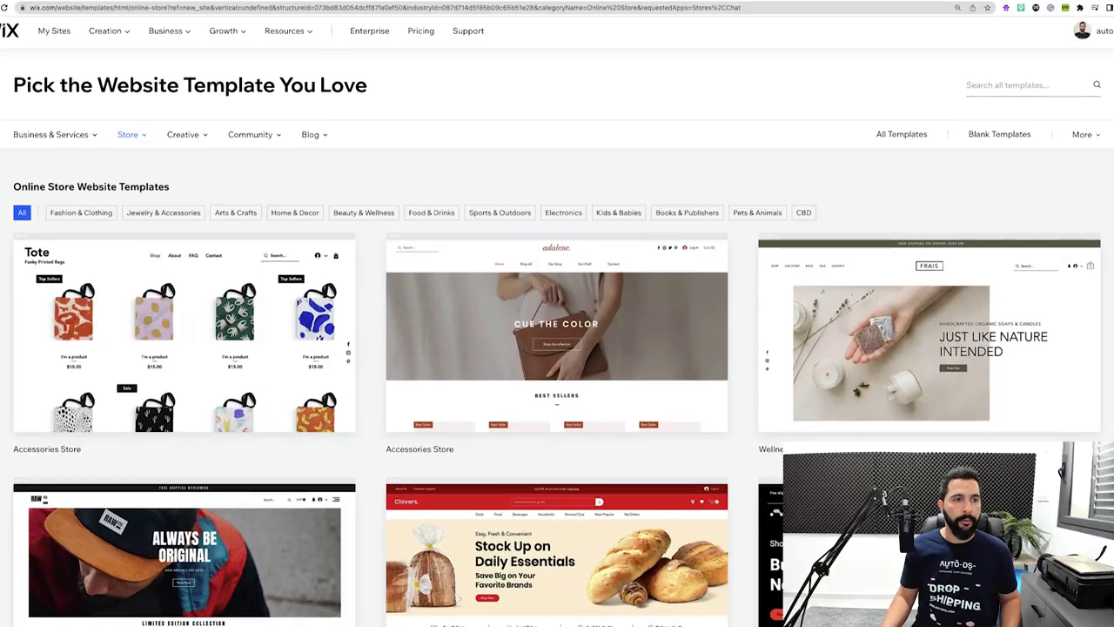
- Open the Tote accessories store template for editing and look over its Shop page
scroll(183, 243, "down", 2)
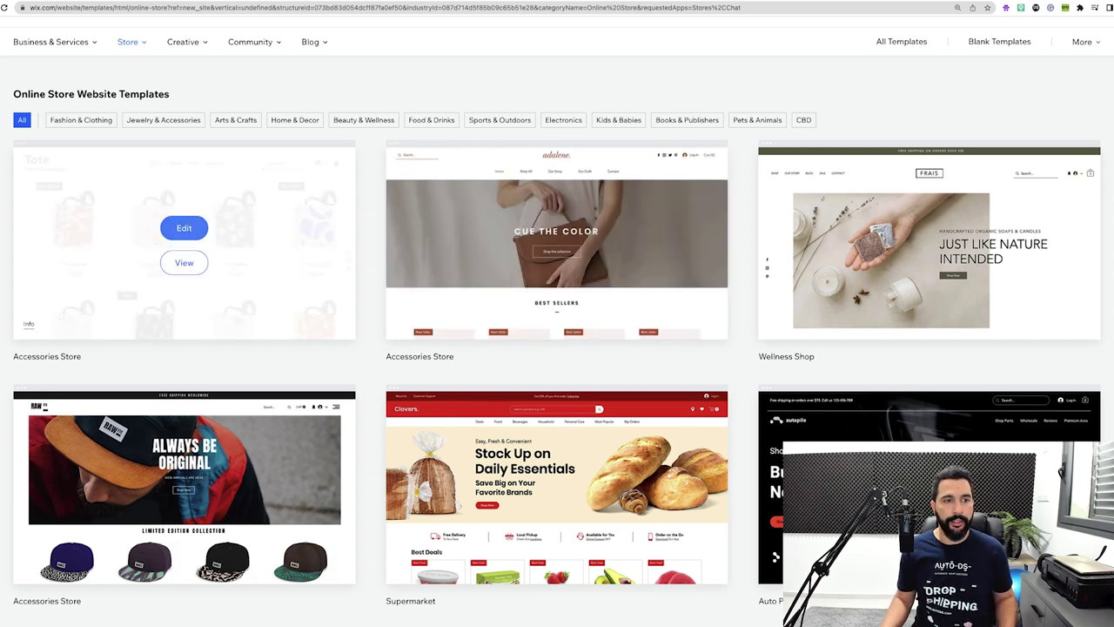
left_click(184, 228)
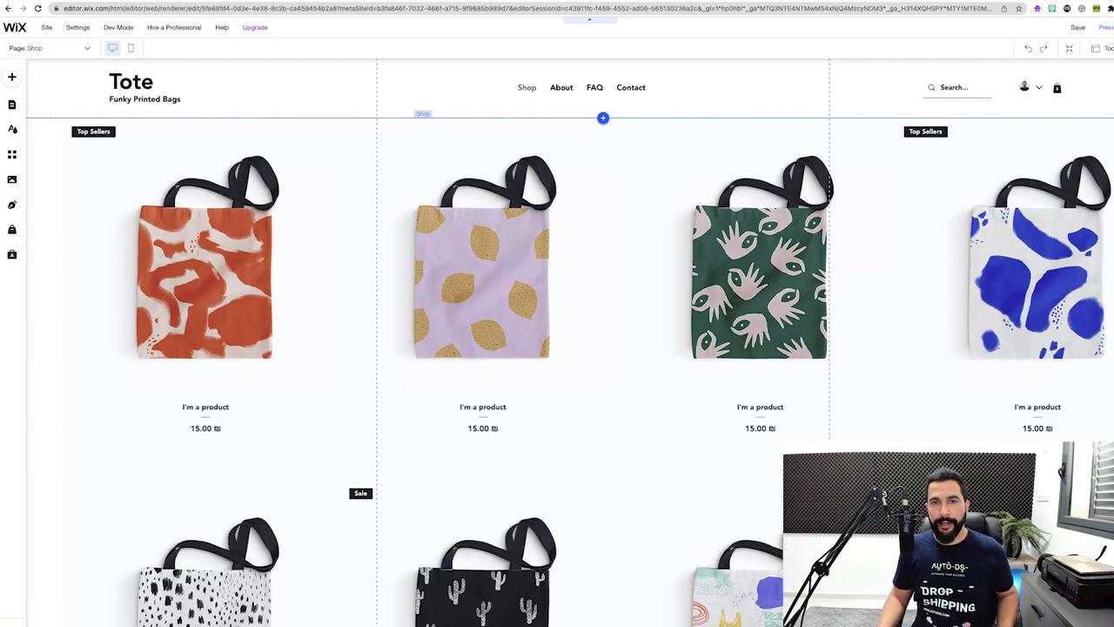
scroll(557, 348, "down", 10)
scroll(601, 505, "down", 2)
scroll(601, 505, "up", 3)
scroll(557, 348, "up", 8)
scroll(557, 348, "up", 1)
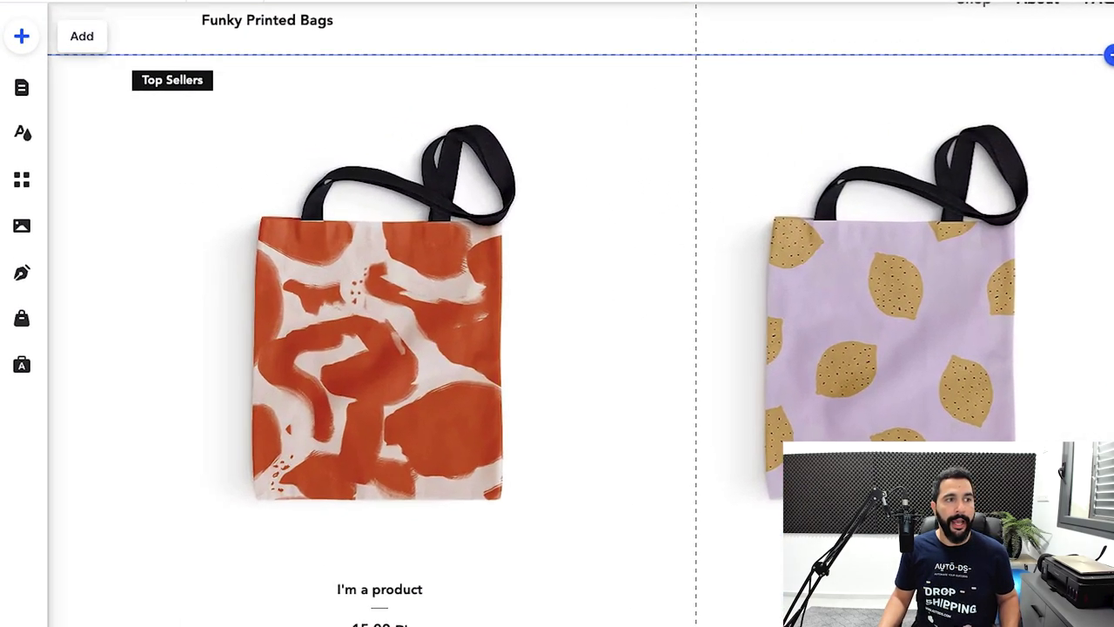
- Open the site elements library and examine its strip, text, image, button, gallery, decorative and interactive elements
left_click(14, 63)
left_click(158, 110)
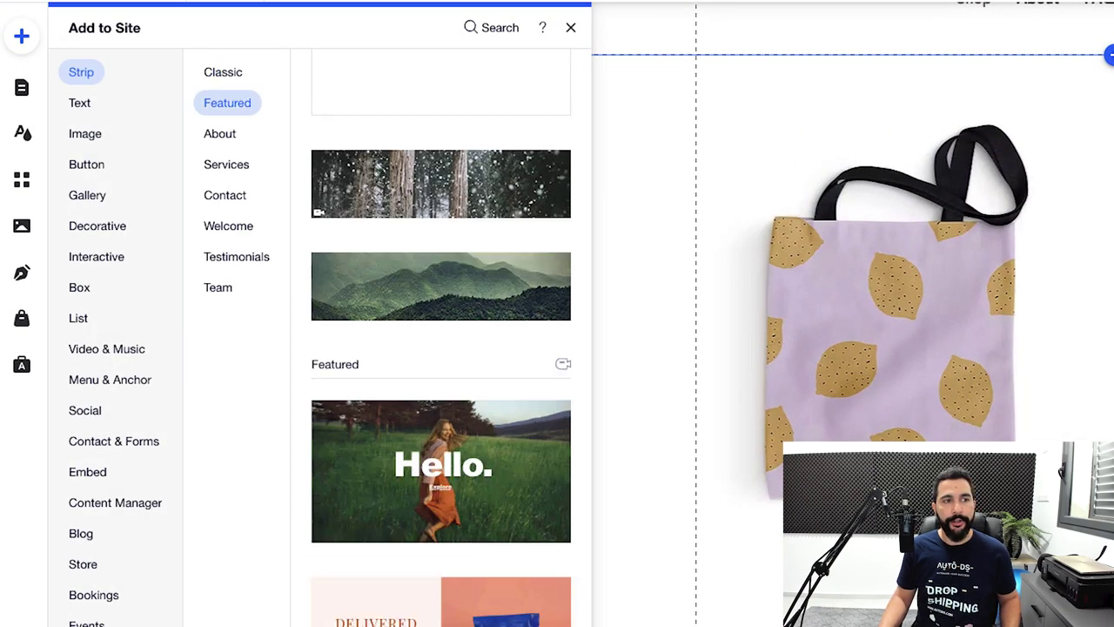
left_click(79, 102)
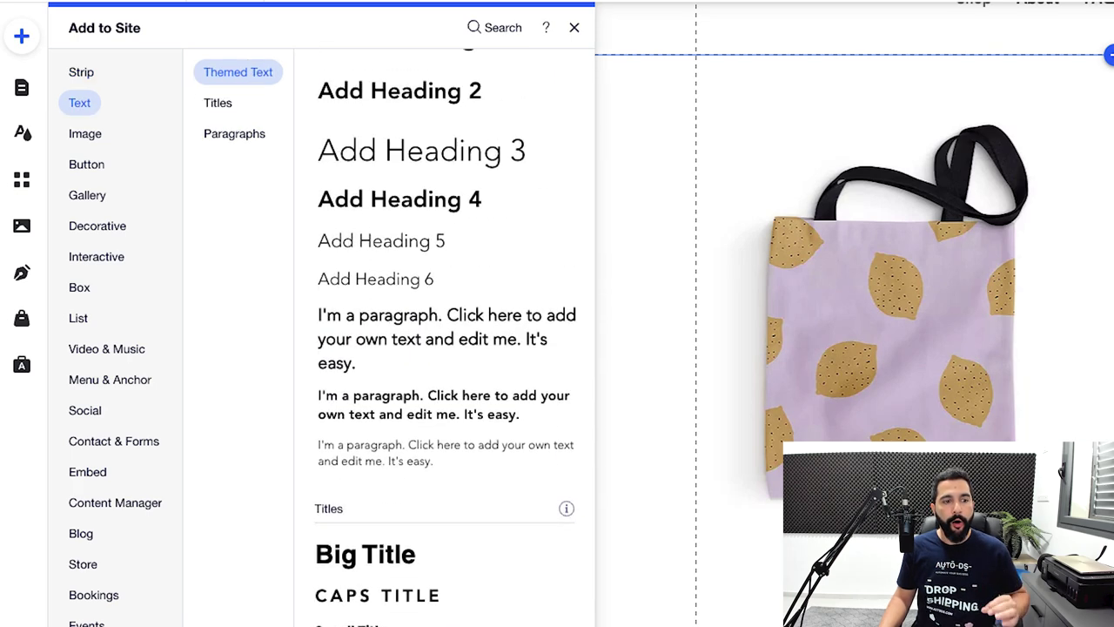
left_click(81, 72)
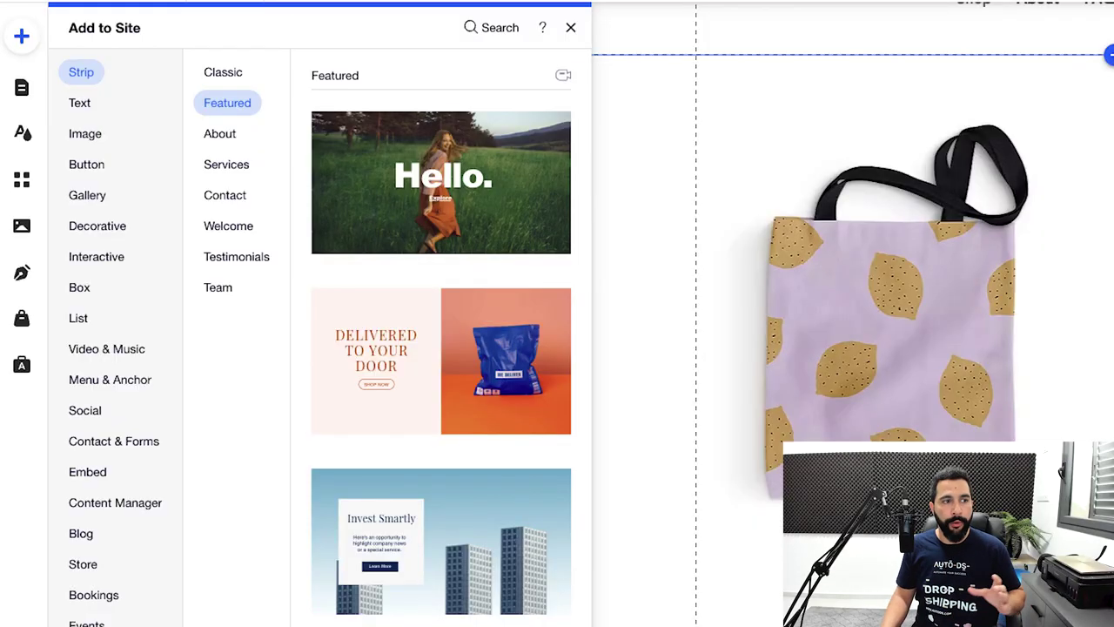
left_click(80, 102)
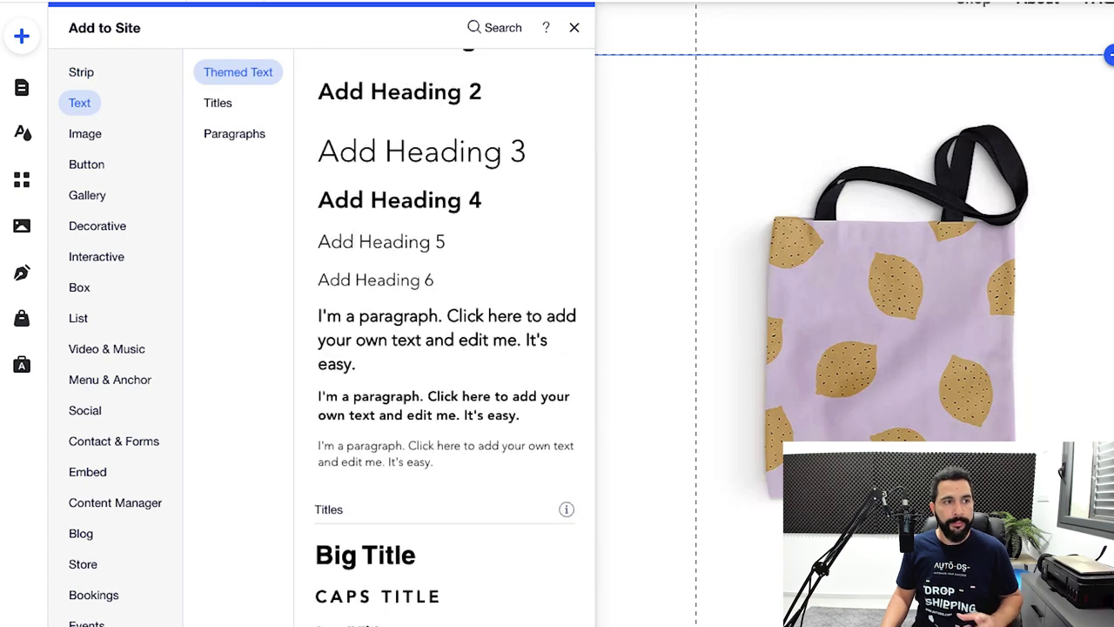
left_click(84, 133)
left_click(86, 164)
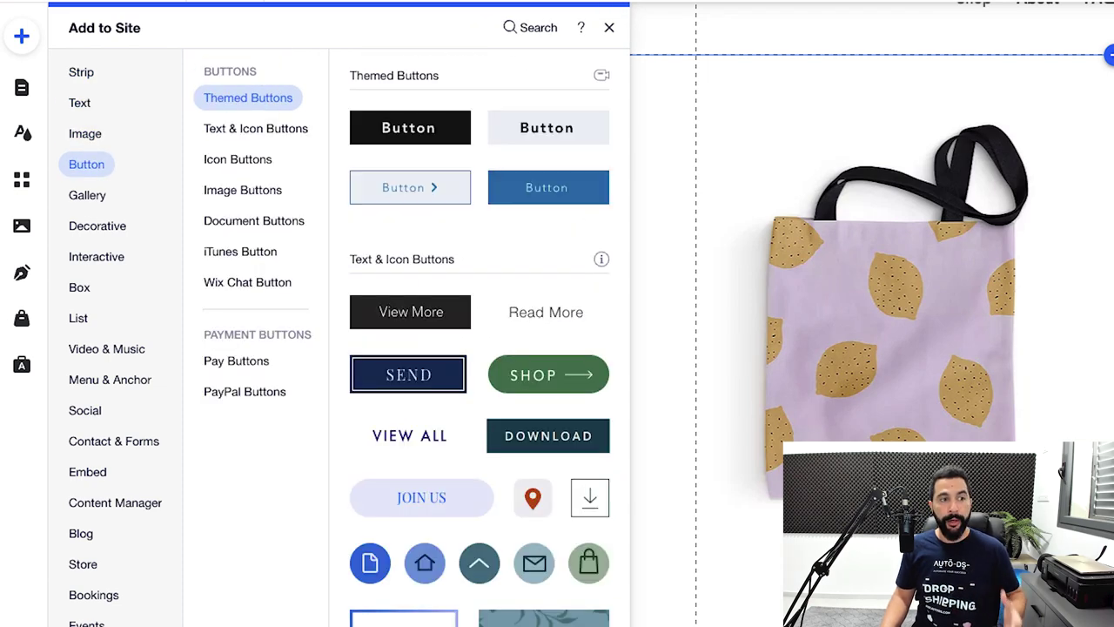
left_click(87, 194)
left_click(97, 225)
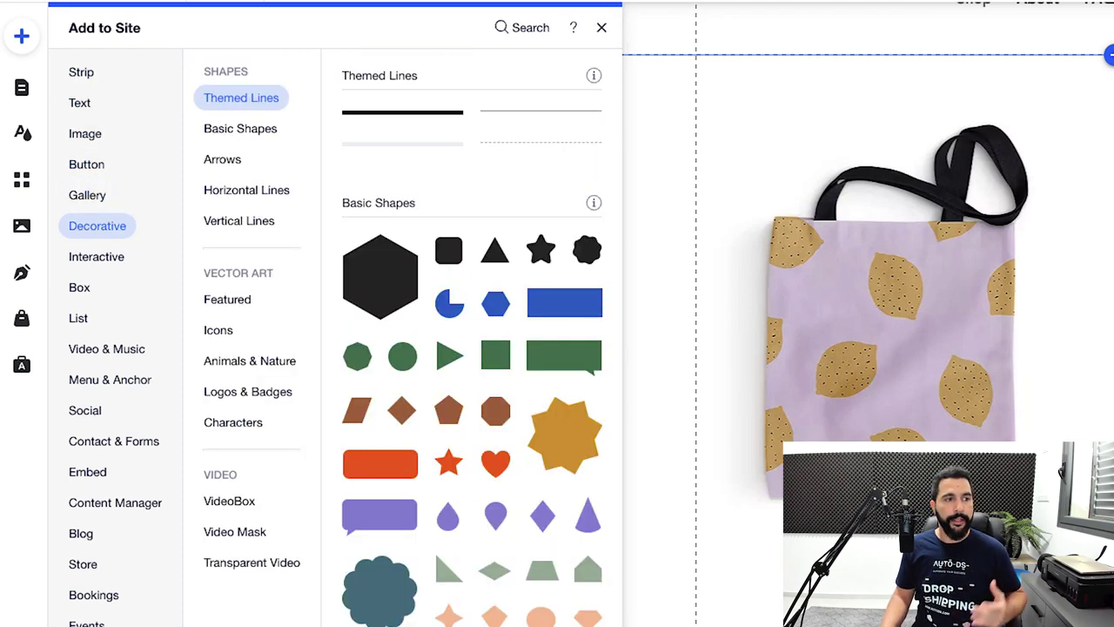
left_click(97, 257)
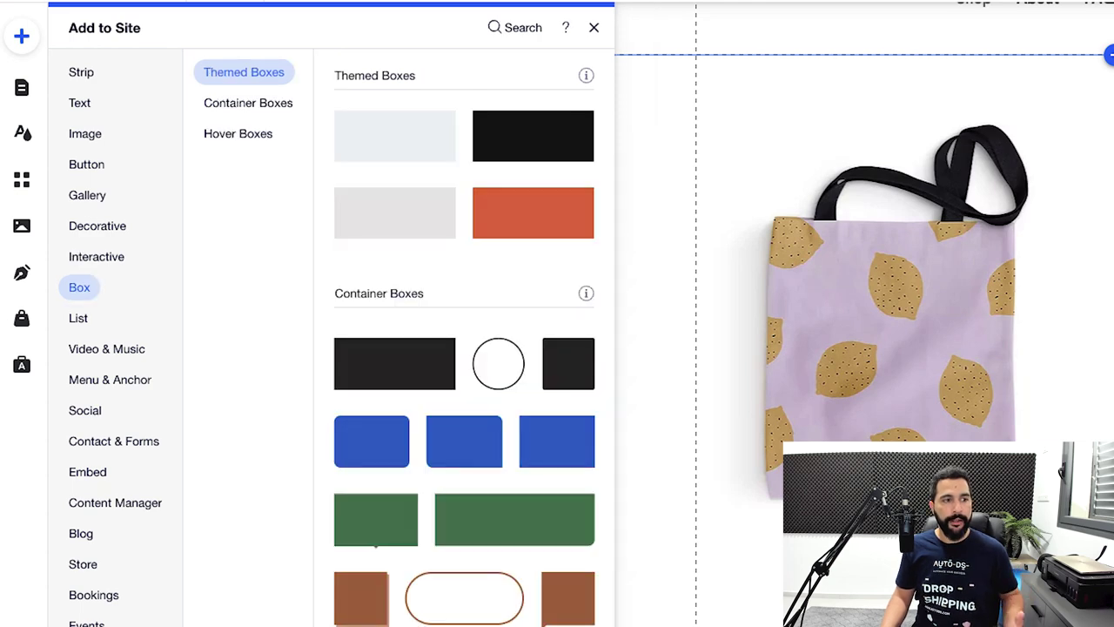
- Examine the video and music, social, and contact form elements available for the site, including the form types and Google Maps styles
mouse_move(107, 348)
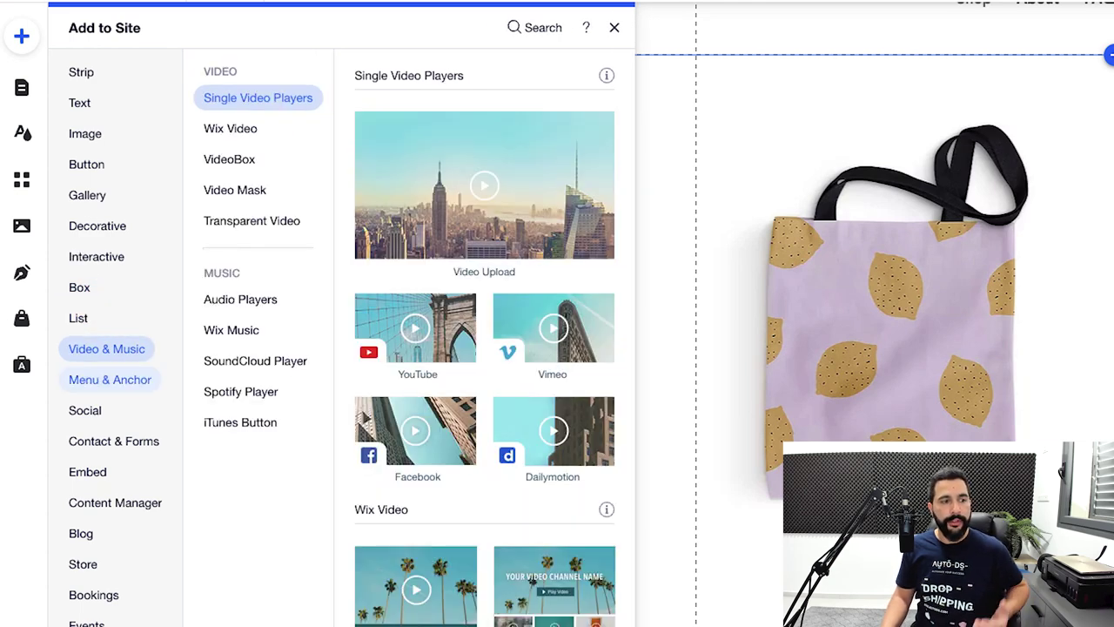
mouse_move(85, 409)
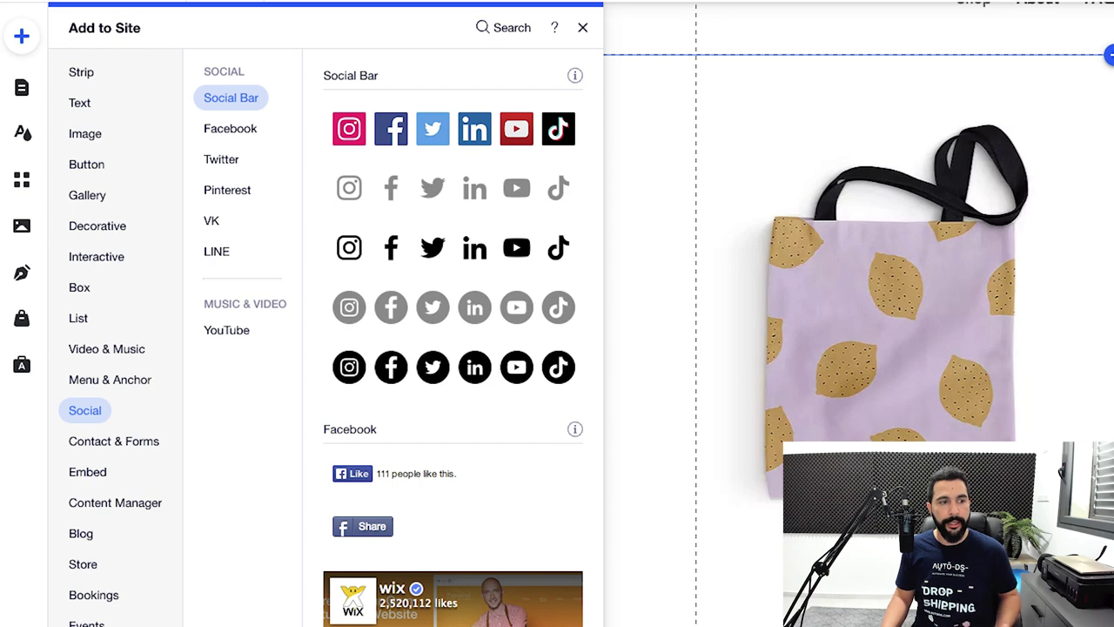
mouse_move(113, 440)
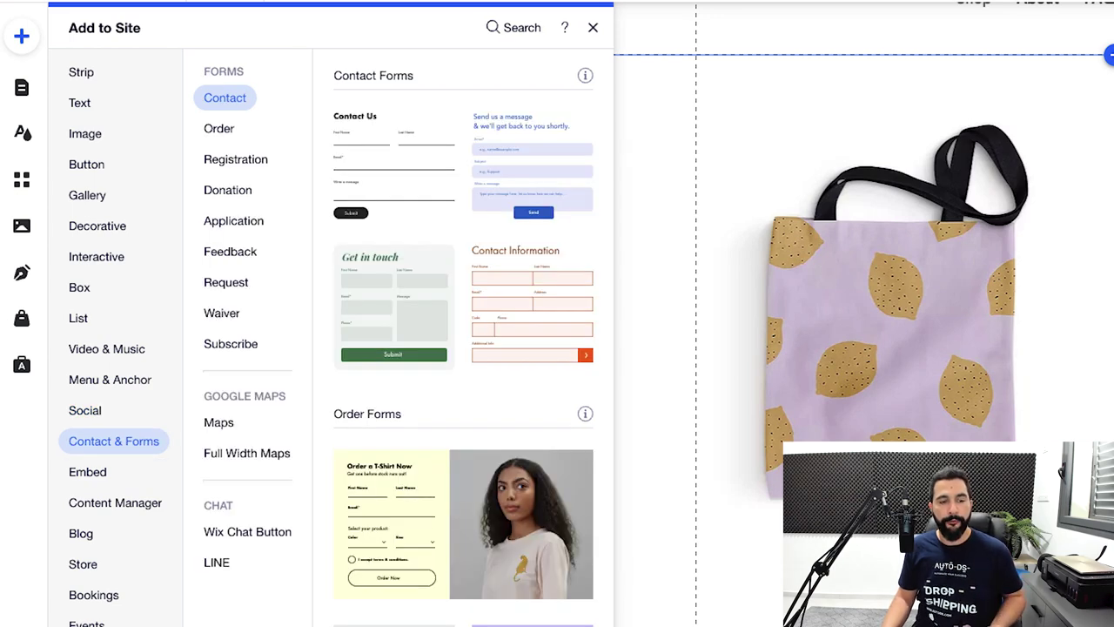
scroll(342, 448, "down", 10)
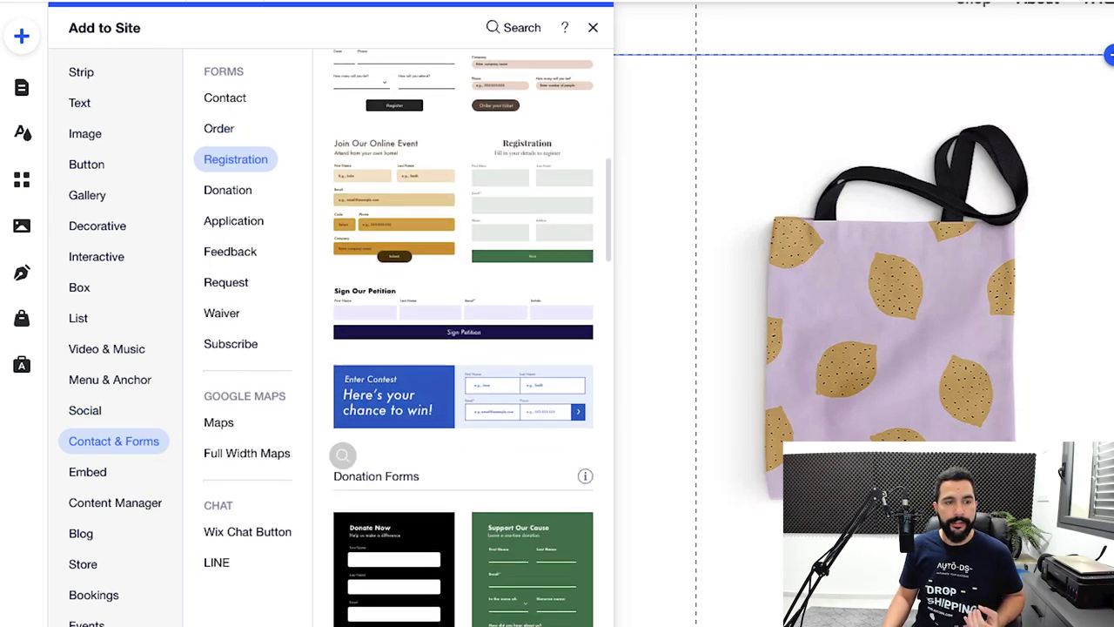
scroll(342, 443, "down", 10)
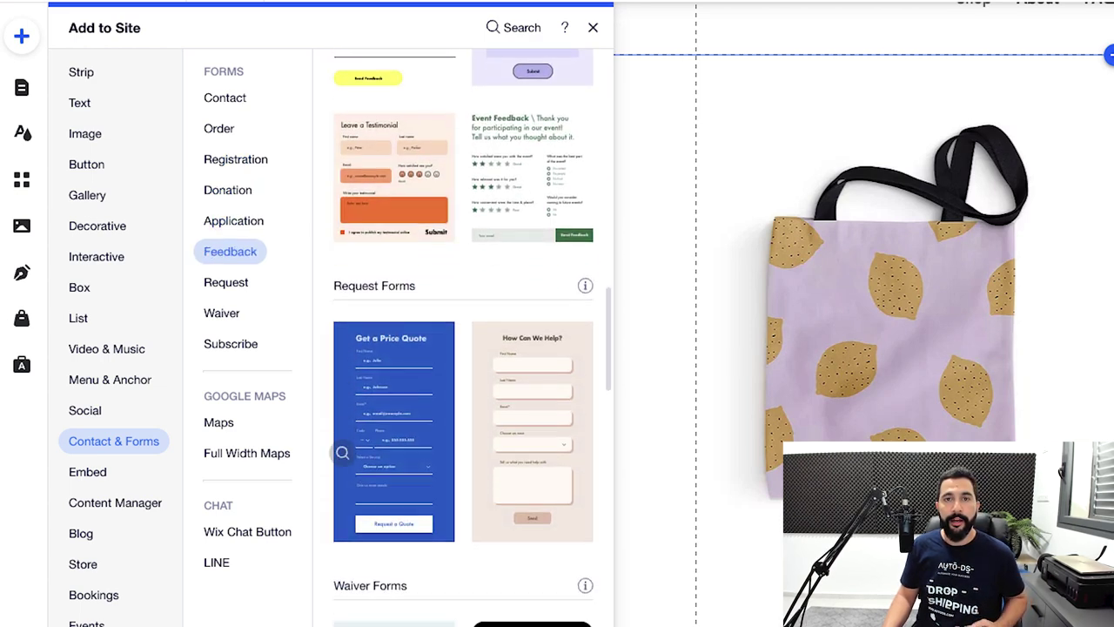
scroll(342, 448, "down", 10)
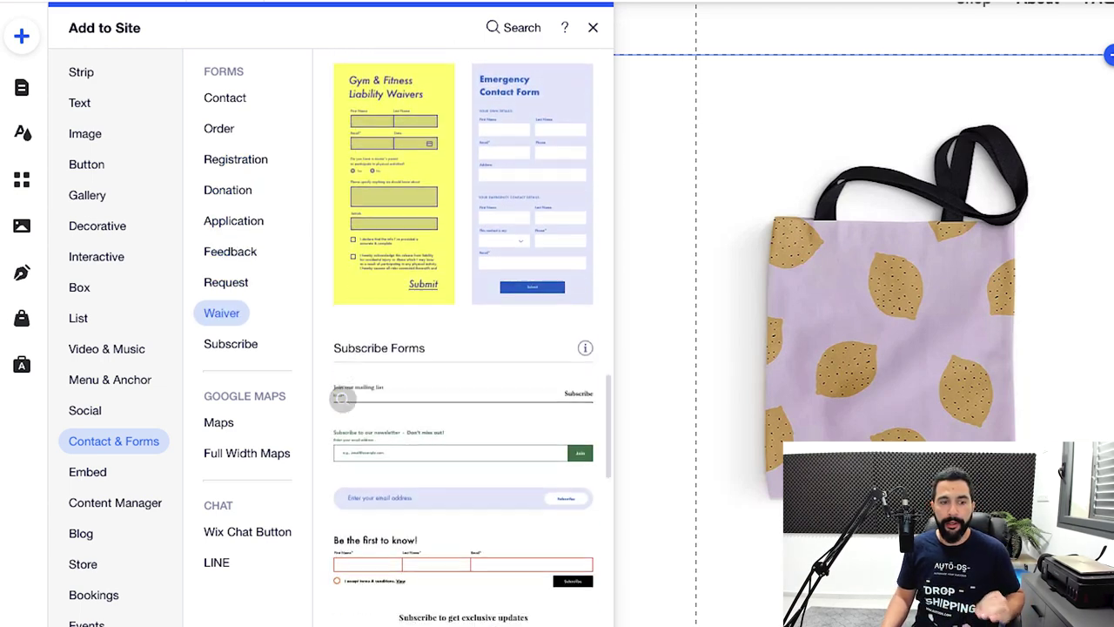
scroll(342, 380, "down", 10)
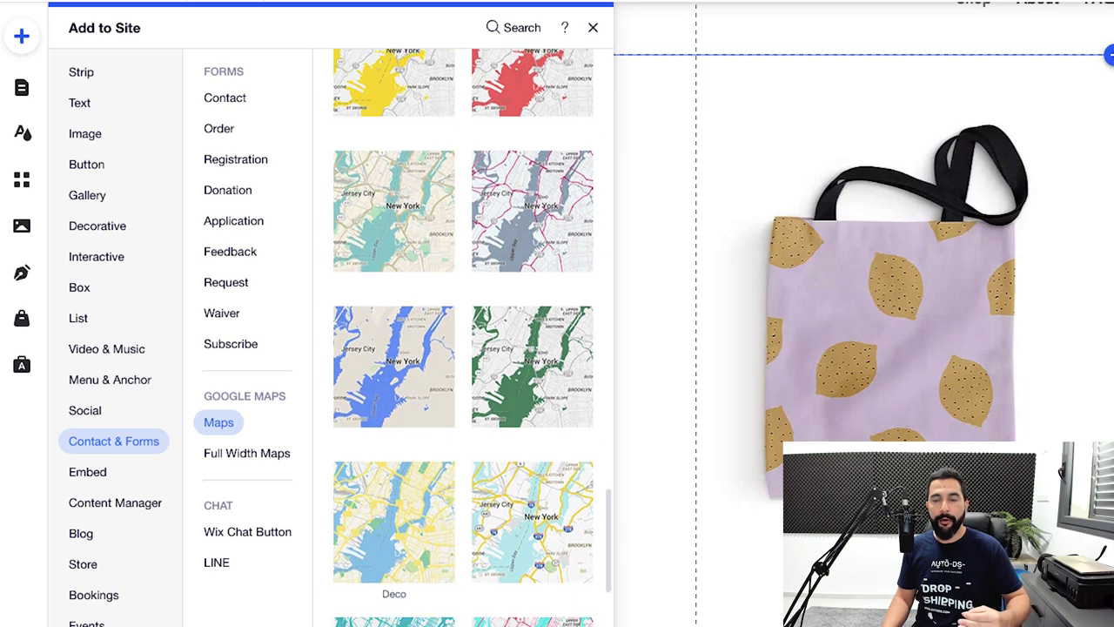
scroll(409, 439, "down", 10)
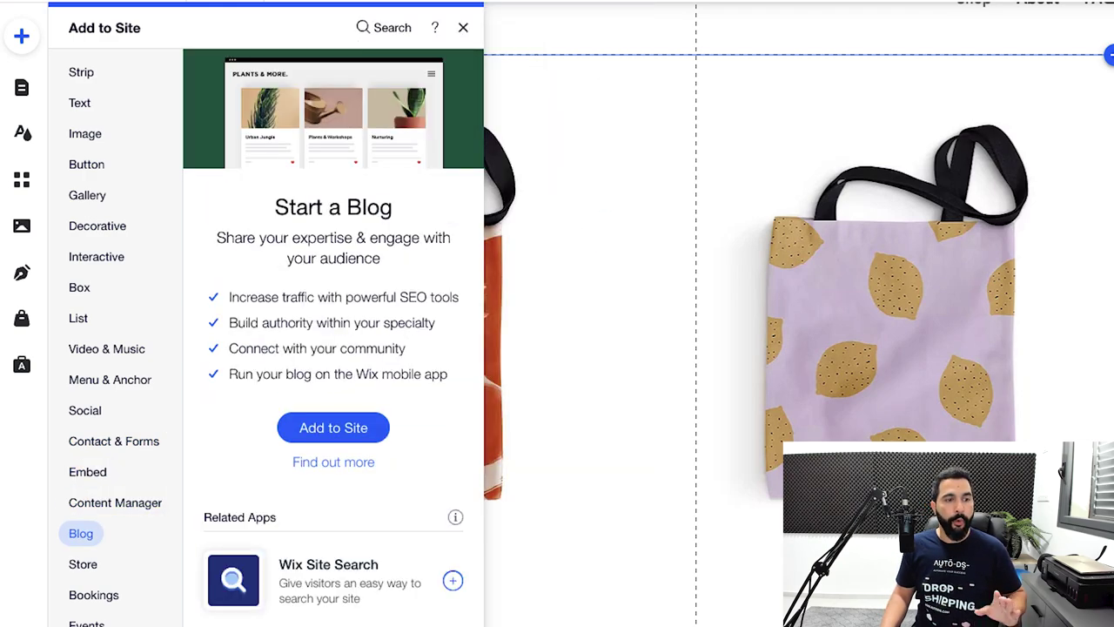
- Review the Content Manager, Blog and Store elements that can be added to the site
mouse_move(83, 563)
scroll(492, 348, "up", 20)
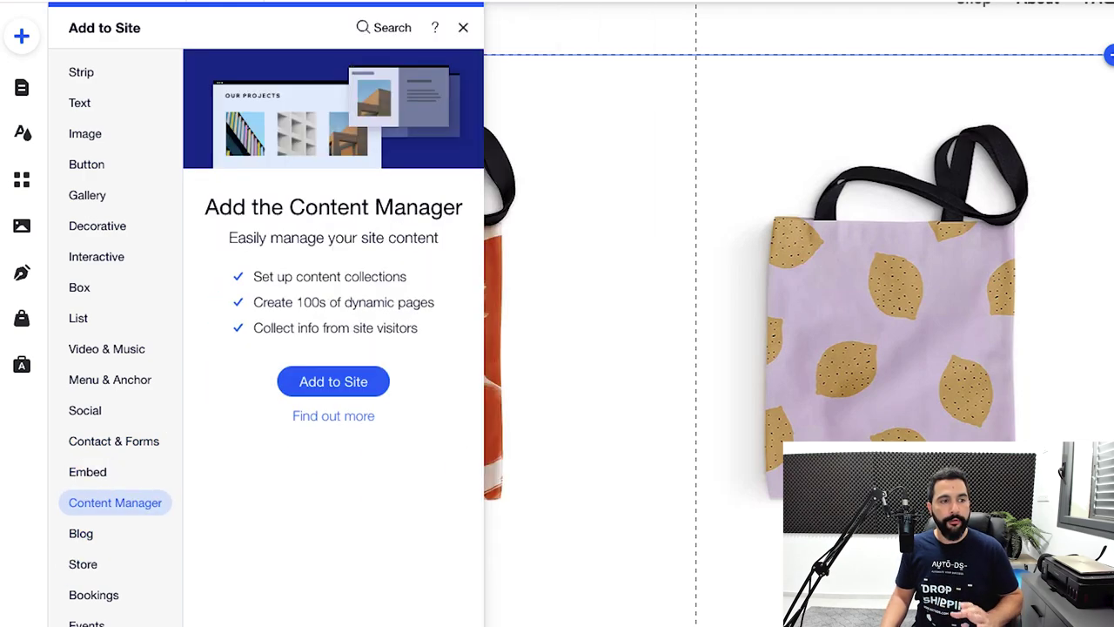
scroll(478, 348, "up", 8)
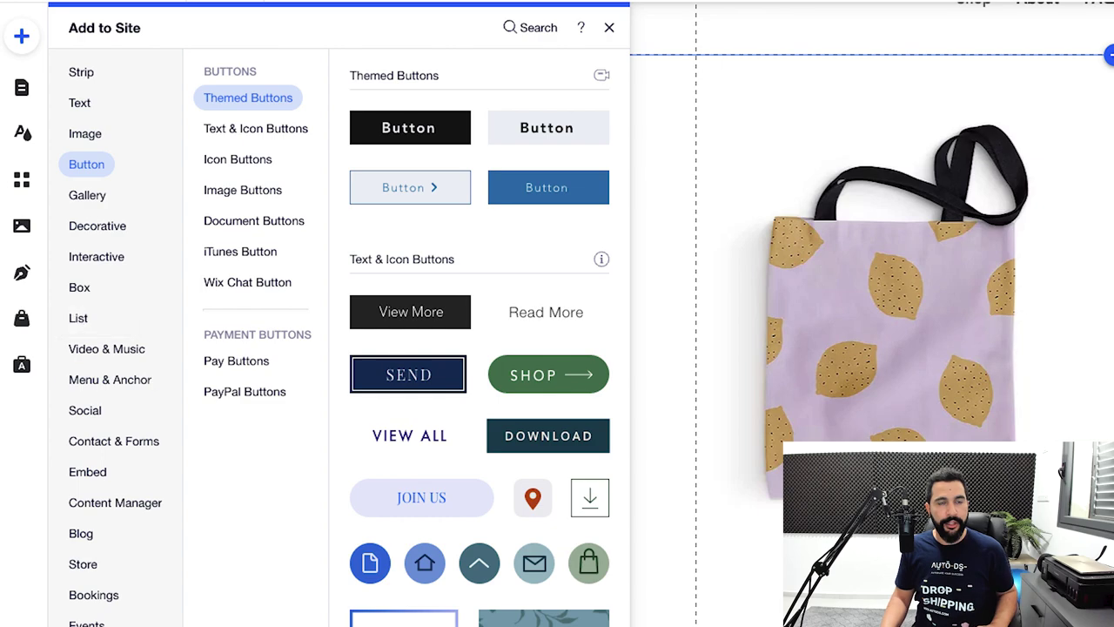
scroll(479, 348, "down", 20)
mouse_move(115, 502)
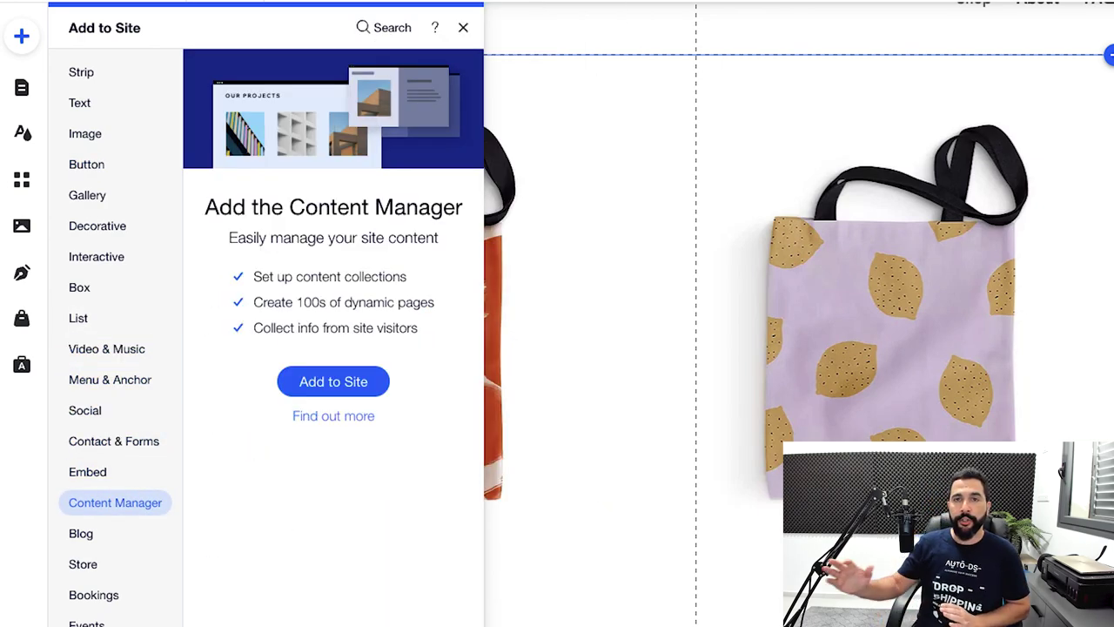
mouse_move(81, 533)
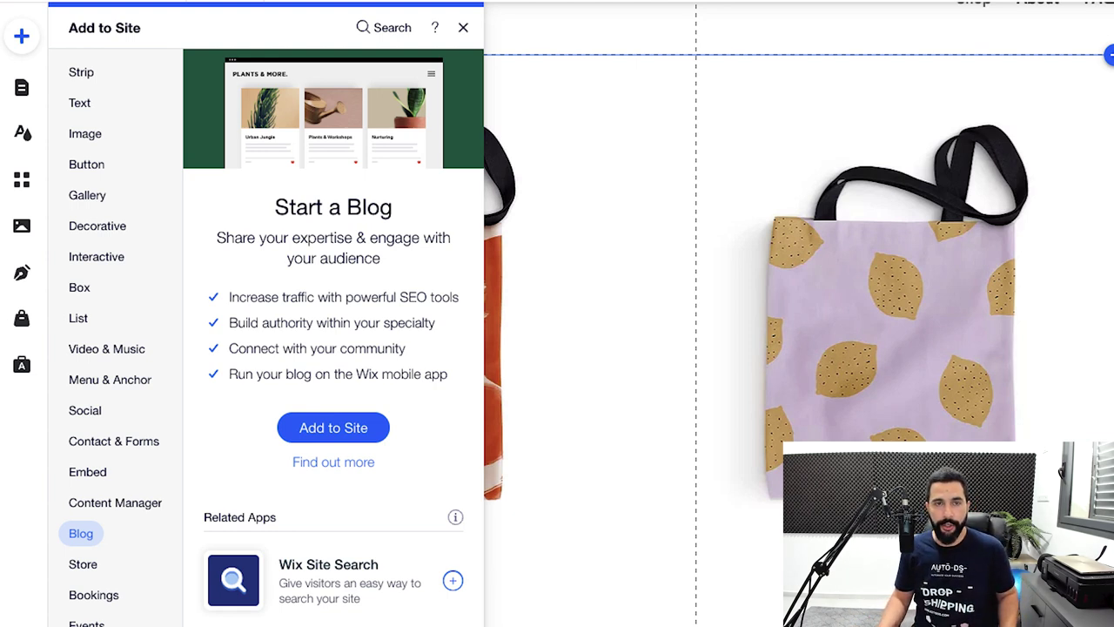
mouse_move(83, 564)
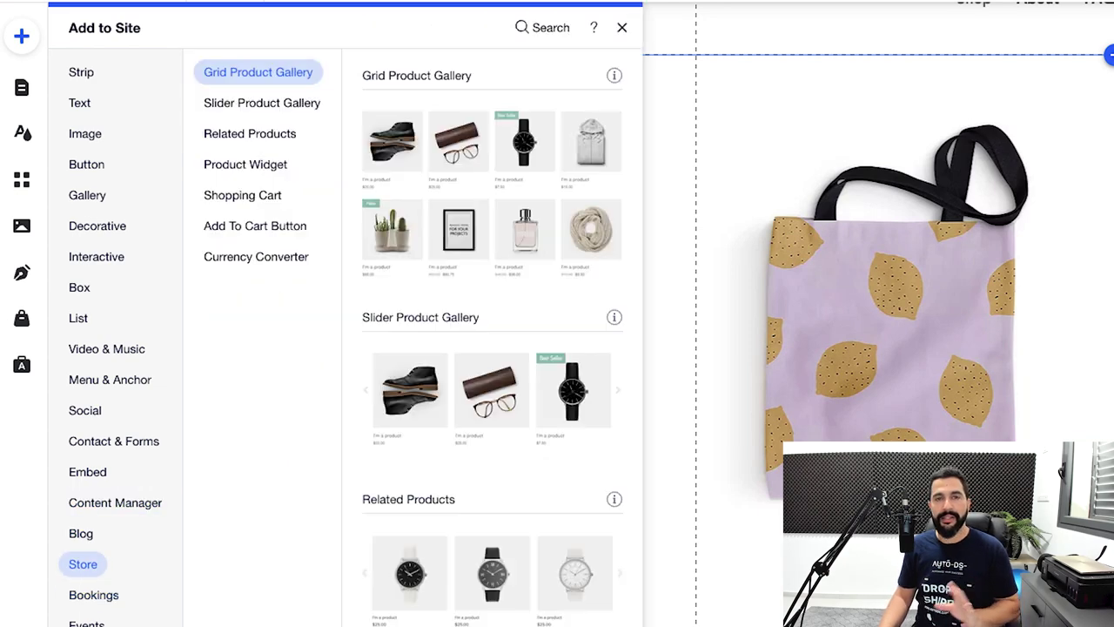
mouse_move(81, 532)
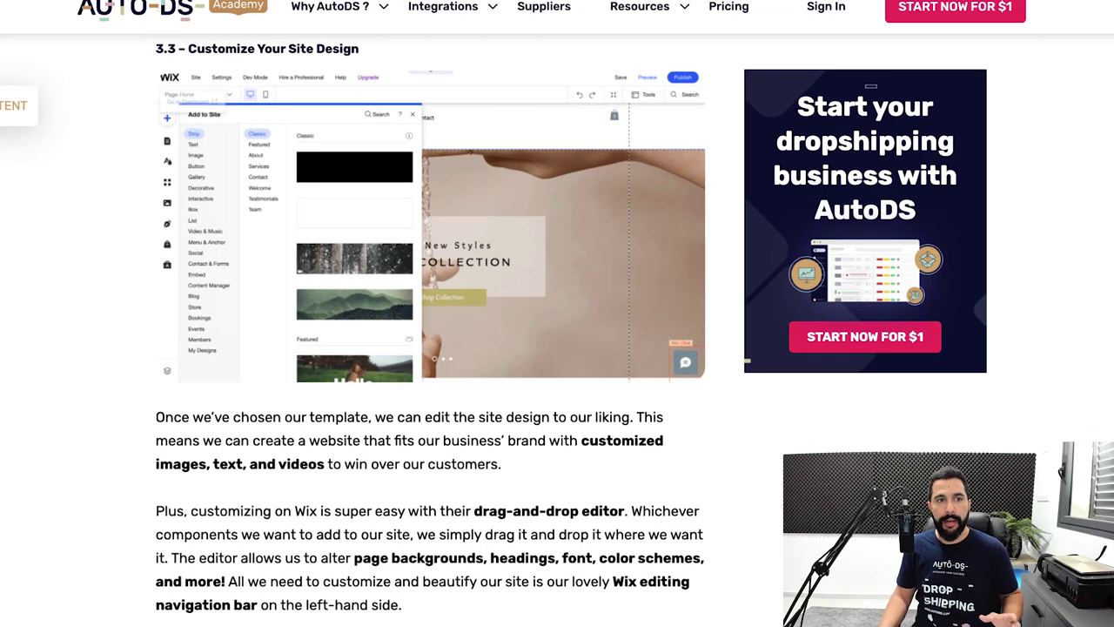
- Review the article's section 3.3 on customizing the site design, including the drag-and-drop editor and added page features
scroll(430, 331, "down", 3)
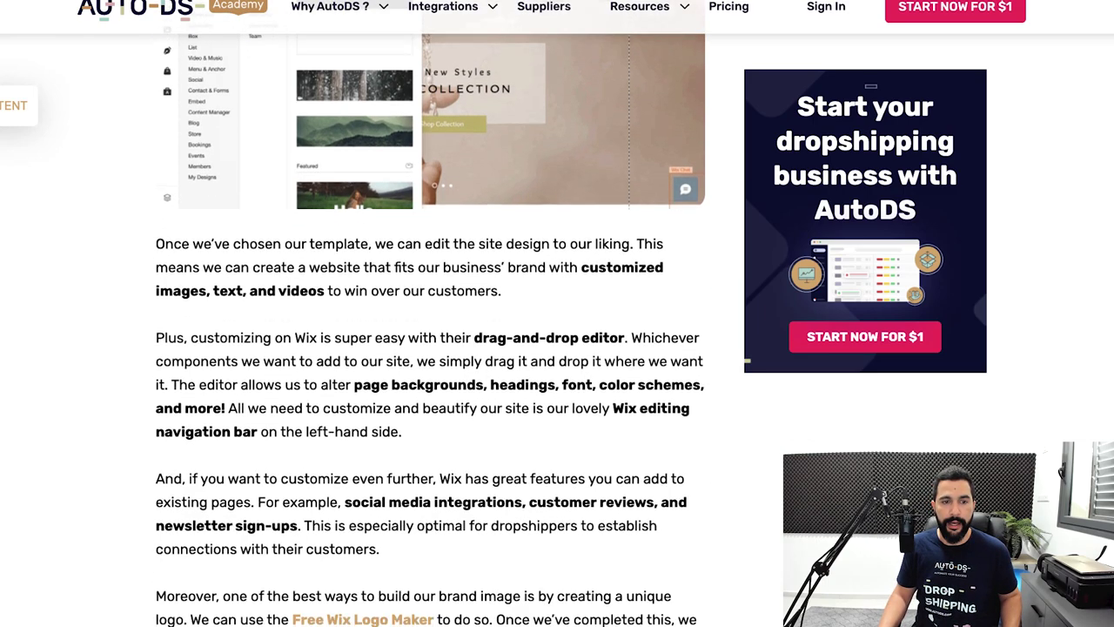
scroll(430, 330, "up", 2)
scroll(431, 348, "up", 1)
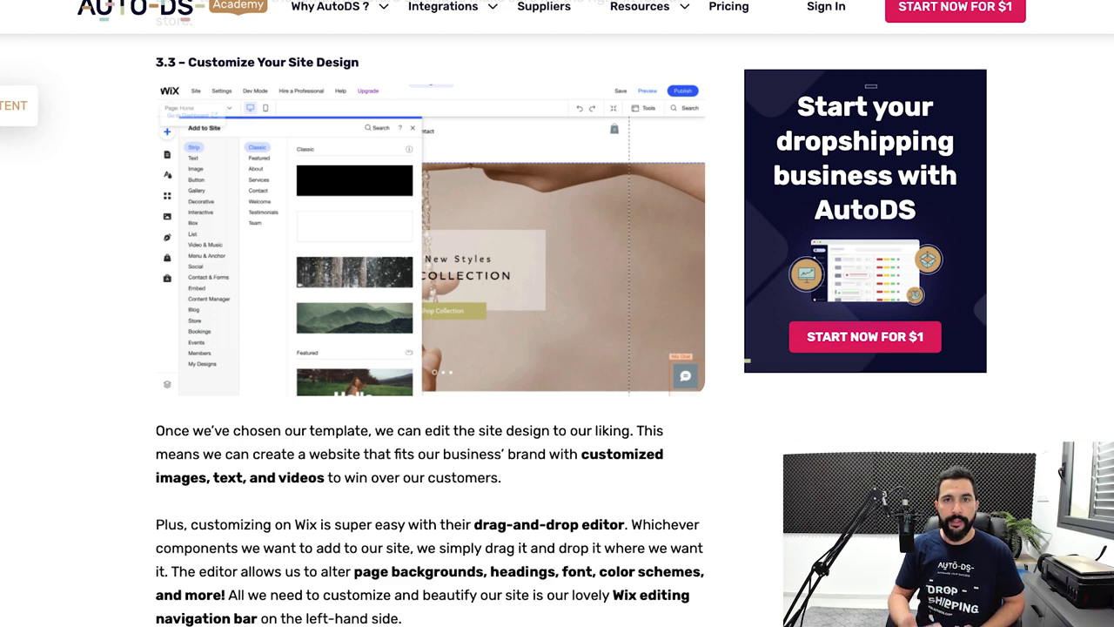
scroll(431, 348, "down", 1)
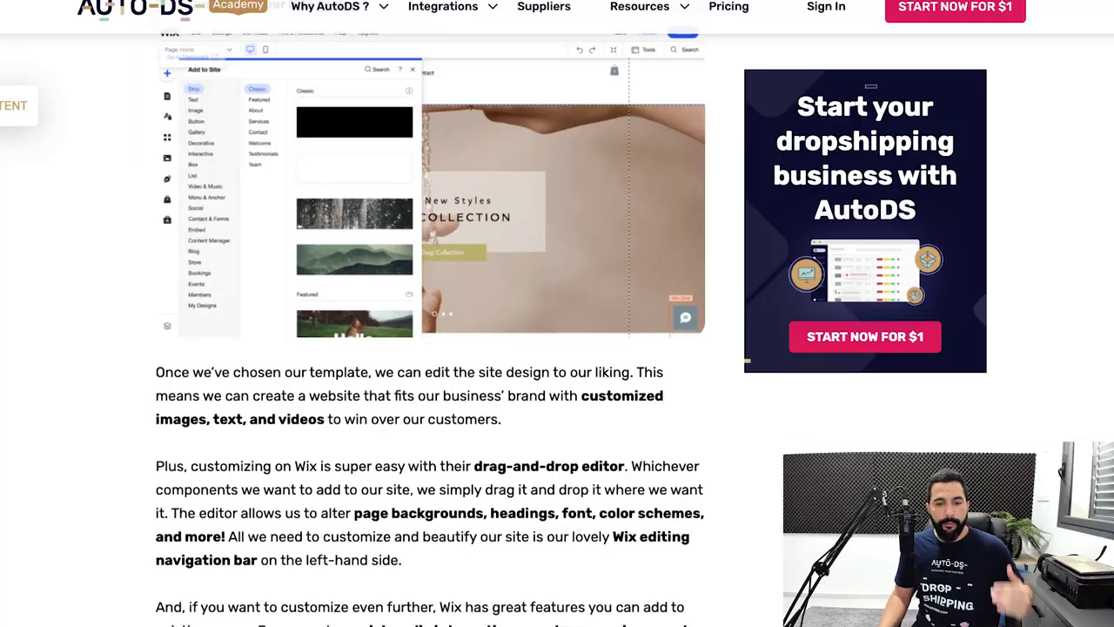
scroll(431, 348, "down", 1)
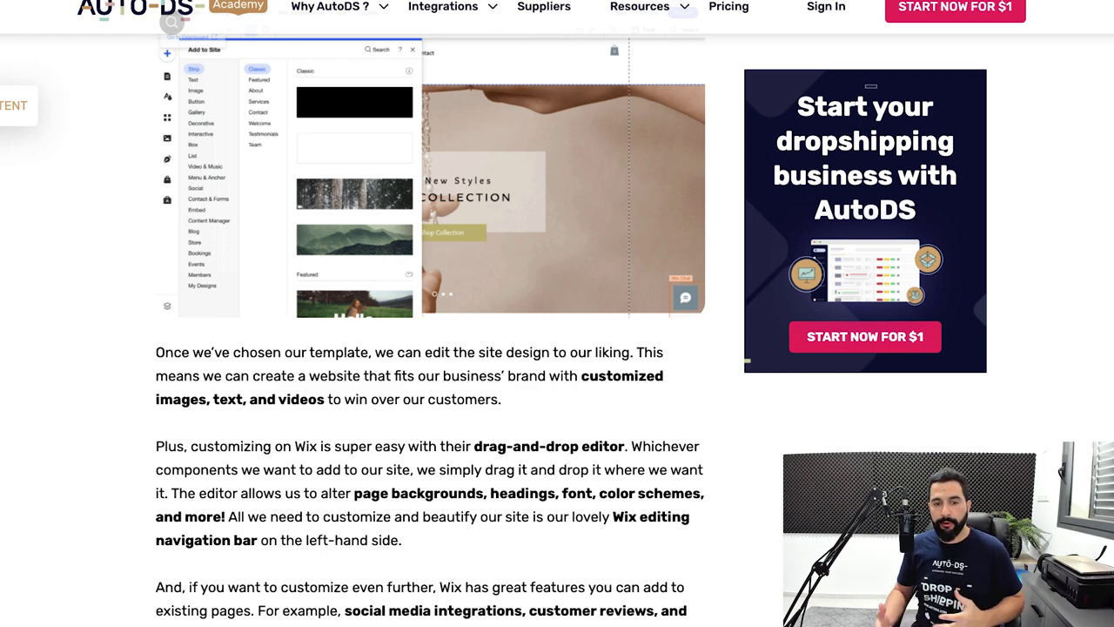
scroll(431, 348, "down", 1)
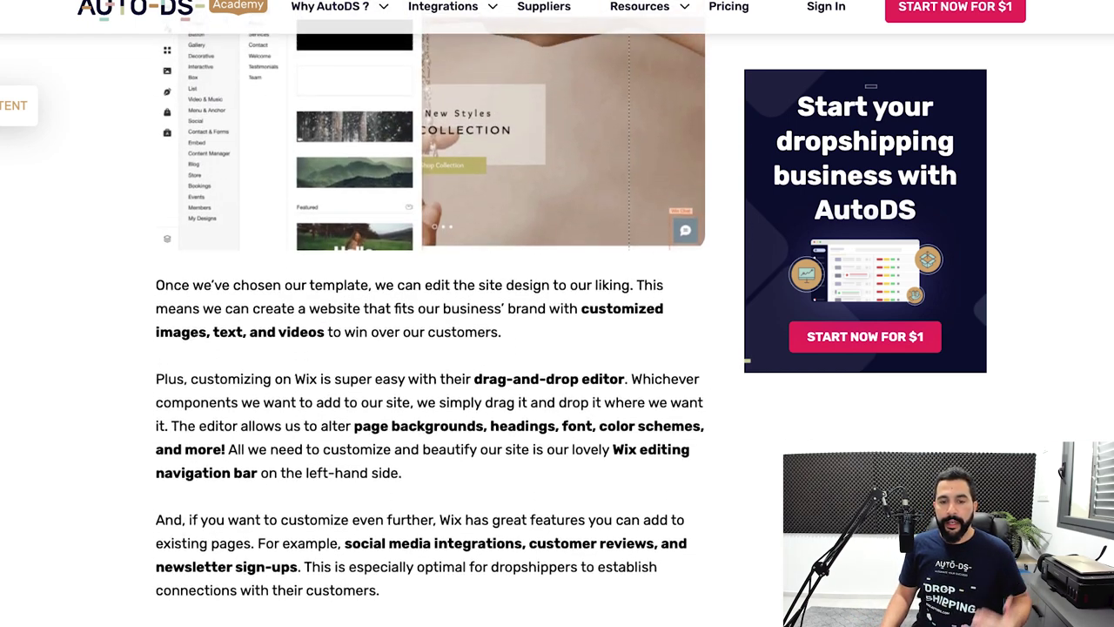
scroll(431, 349, "up", 1)
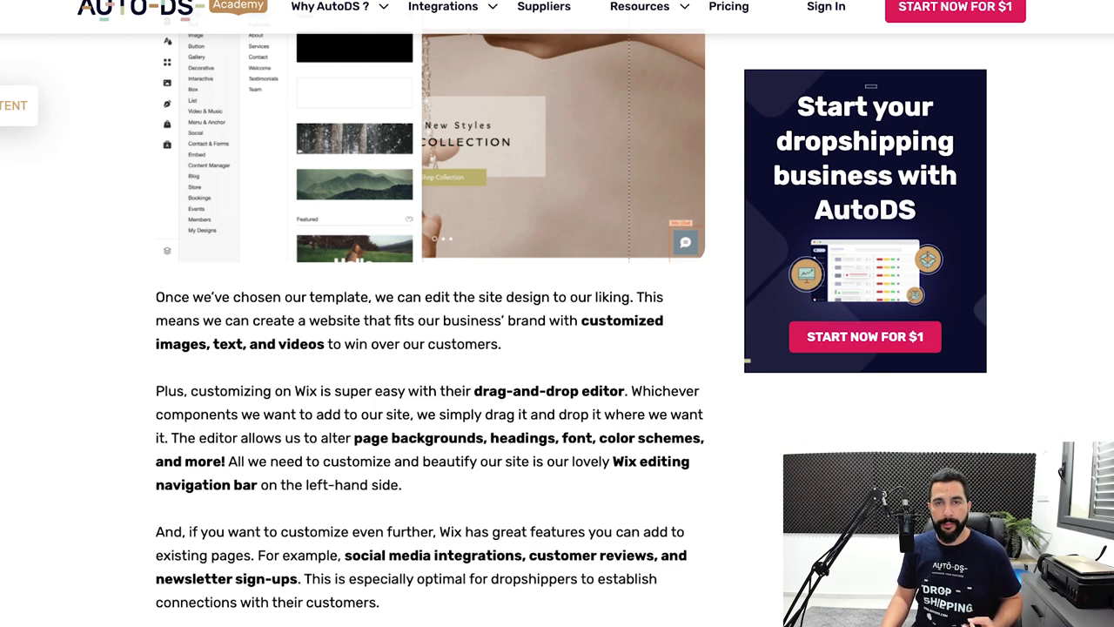
scroll(431, 331, "down", 1)
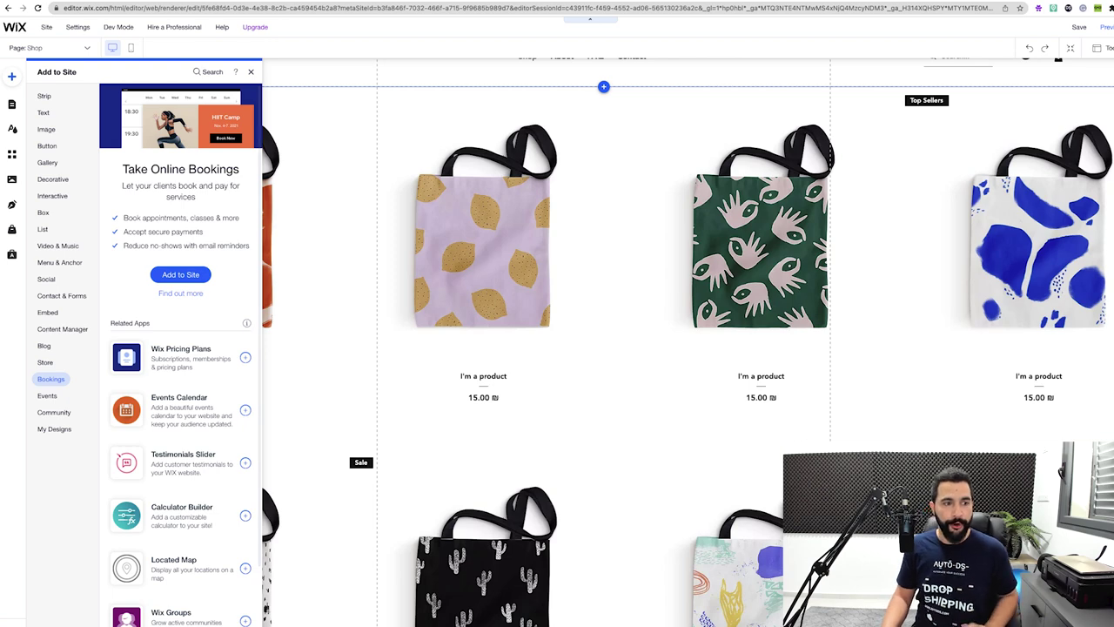
- Examine the List repeater elements in the Wix editor and look over the Shop page from header to footer
left_click(43, 229)
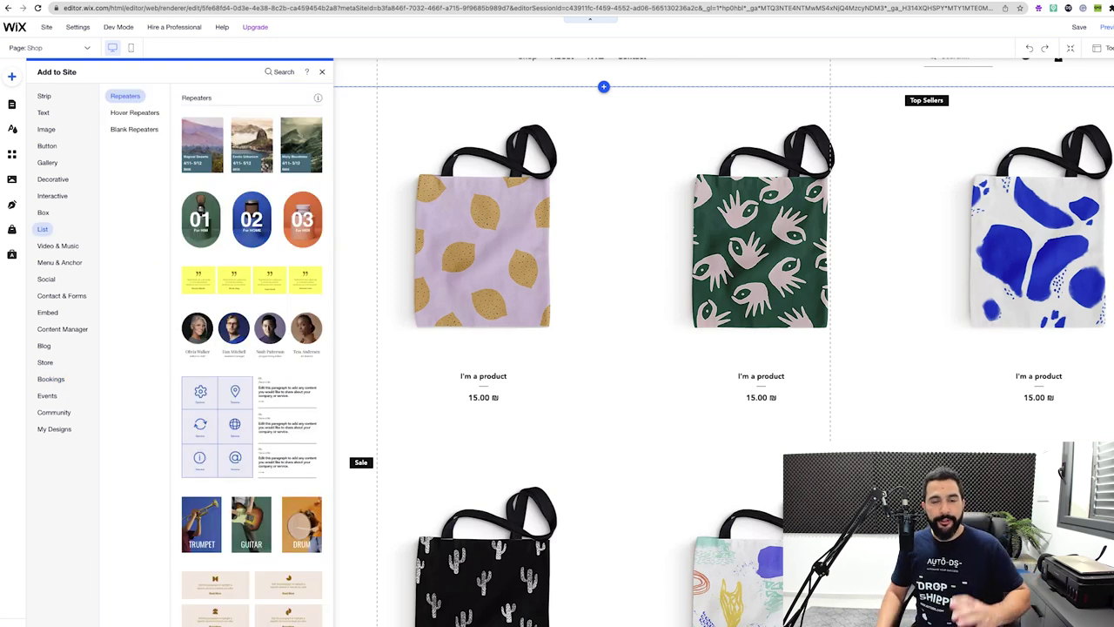
scroll(723, 342, "up", 1)
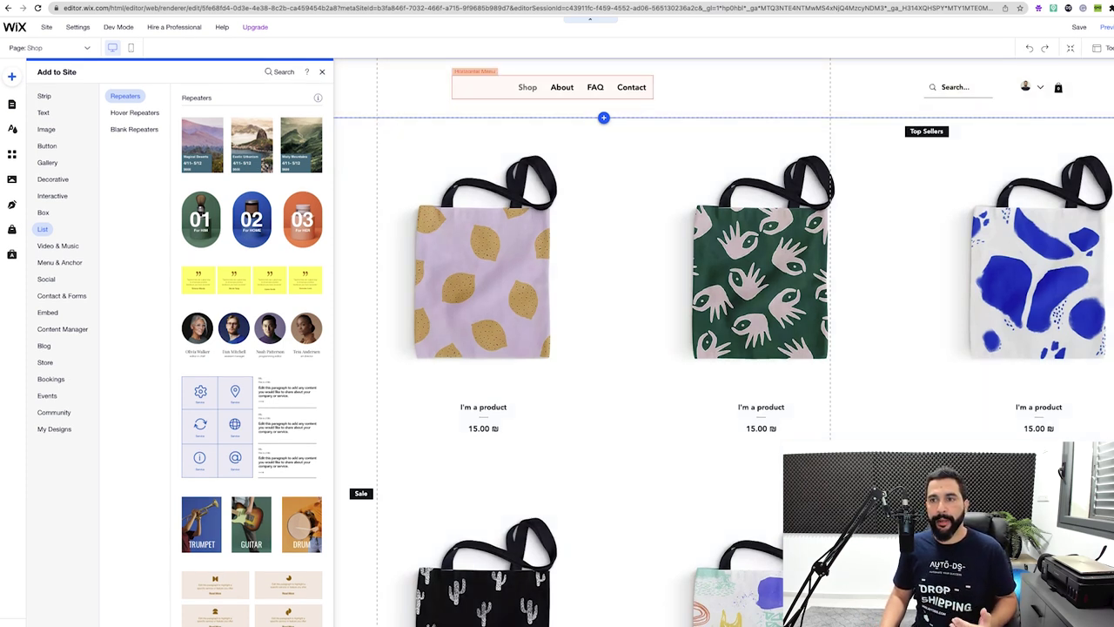
scroll(722, 348, "down", 5)
scroll(723, 348, "down", 10)
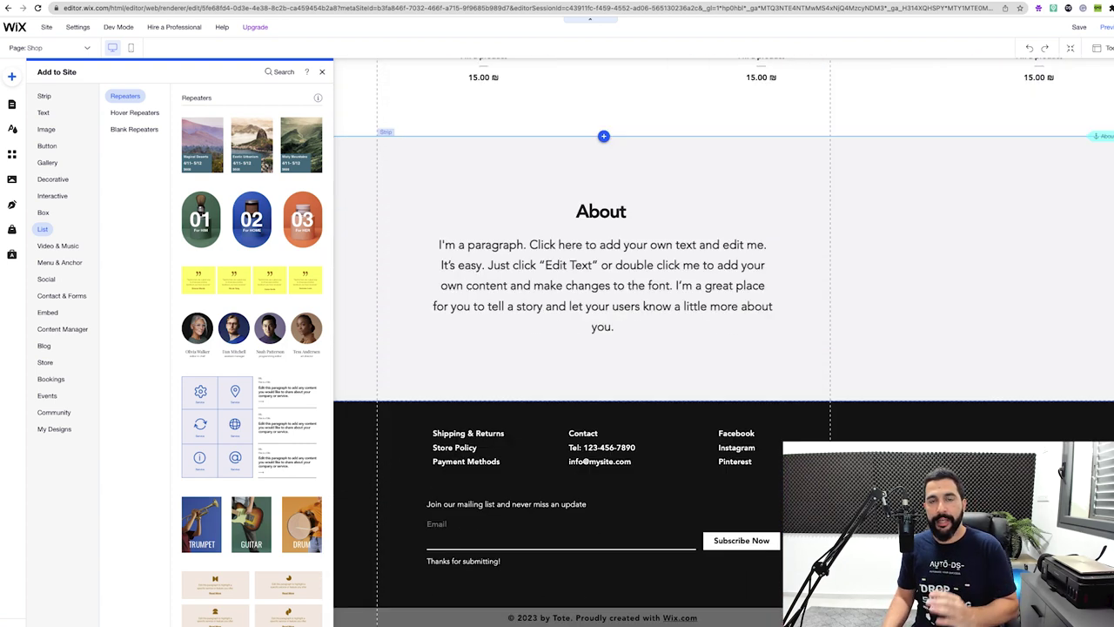
scroll(722, 348, "up", 10)
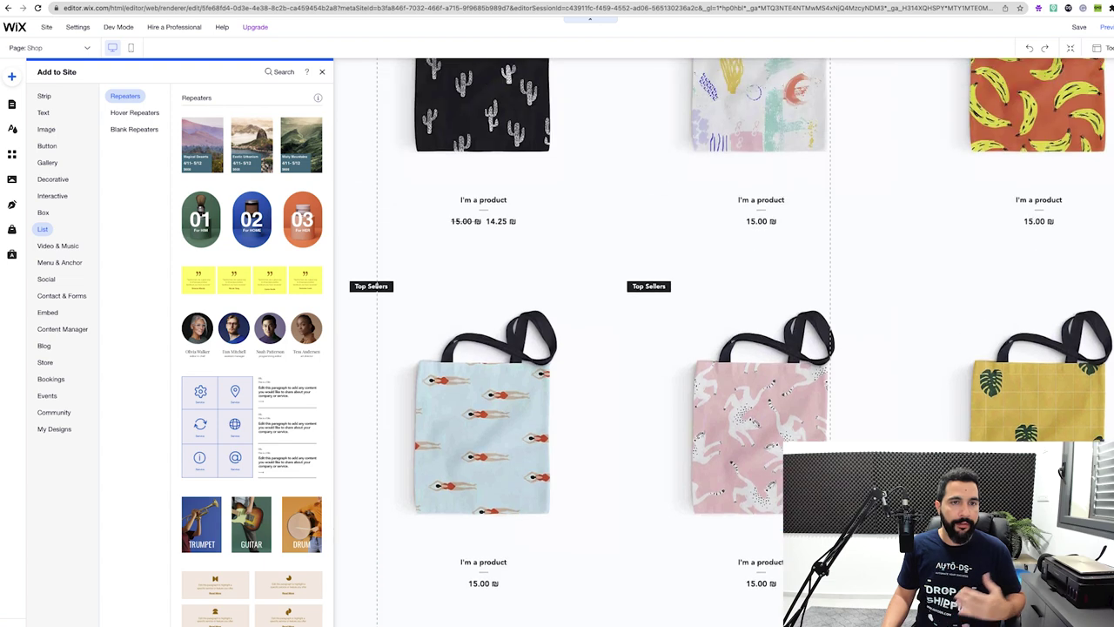
scroll(722, 348, "up", 5)
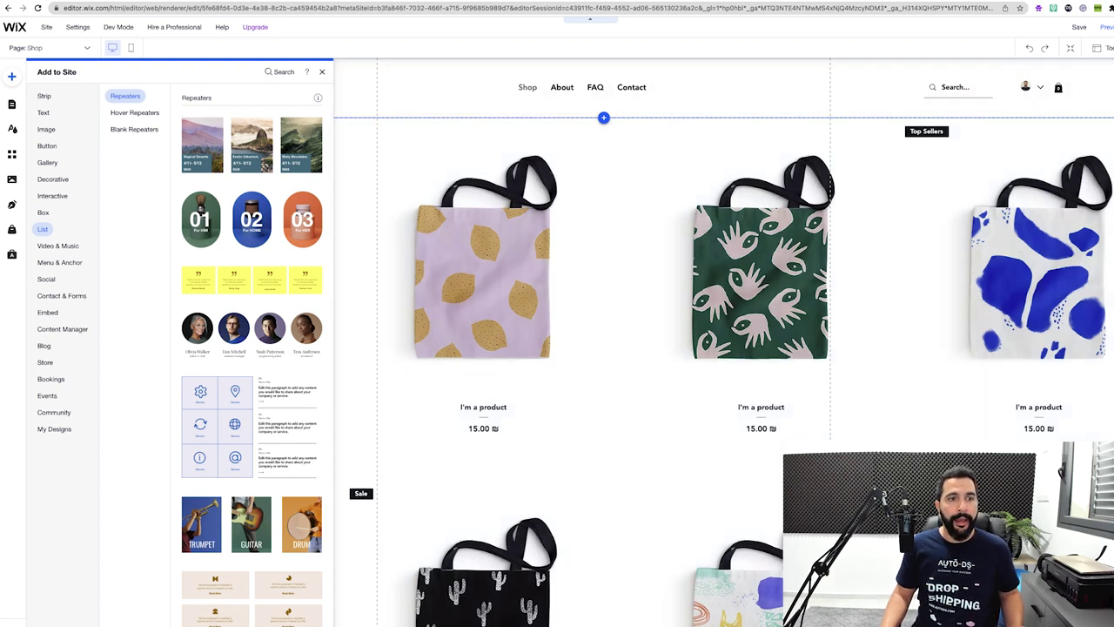
- Switch to the site dashboard and start designing a new logo with the Logo Maker
key("ctrl+Tab")
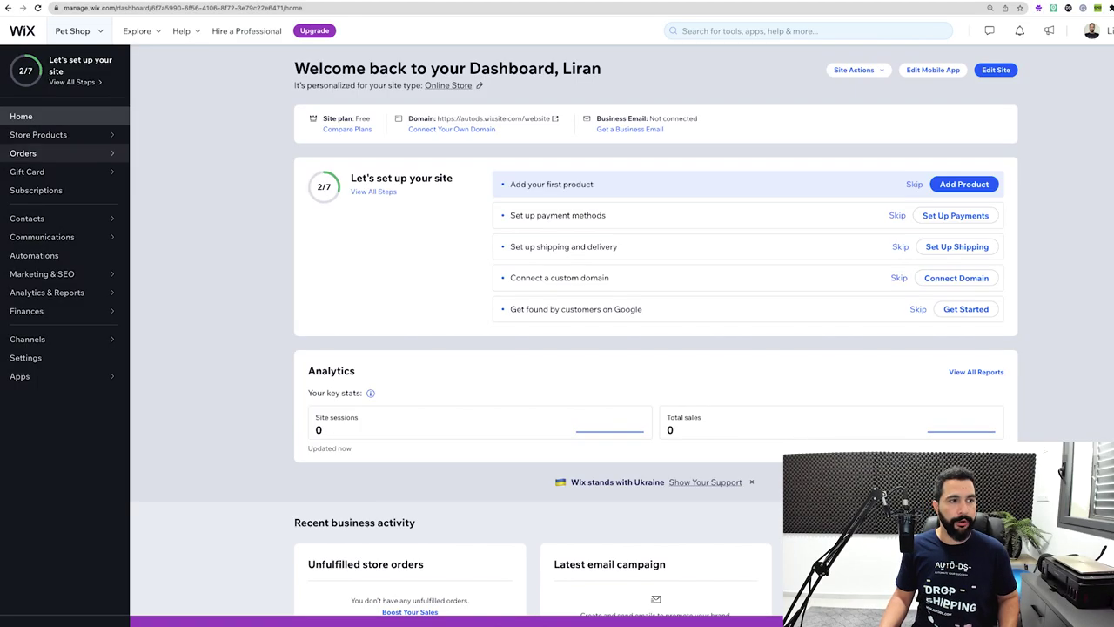
mouse_move(42, 274)
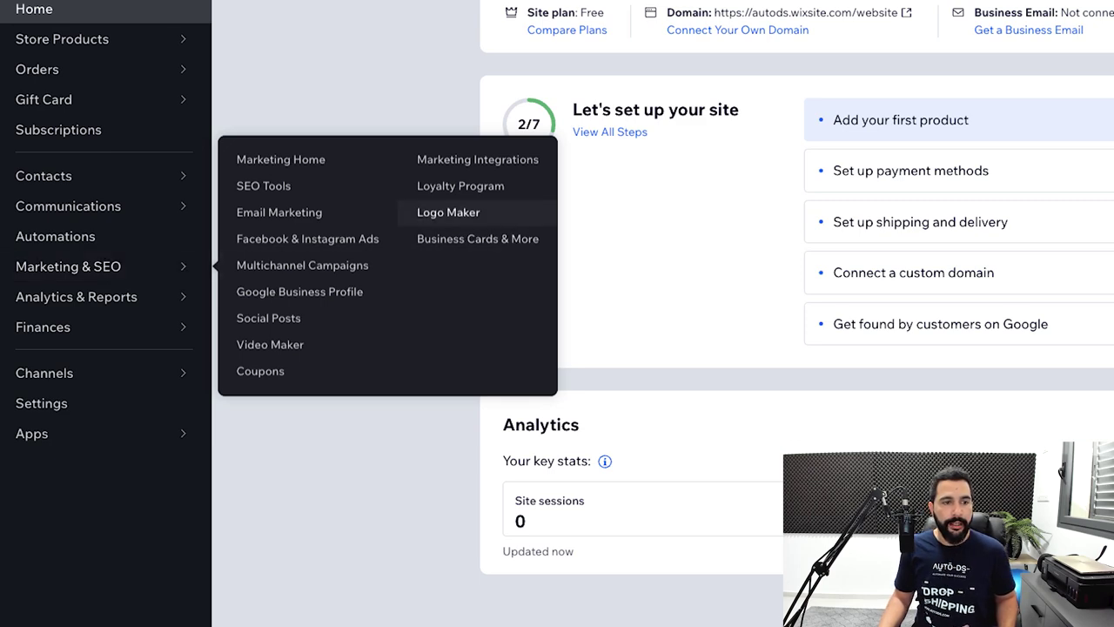
left_click(448, 213)
left_click(109, 219)
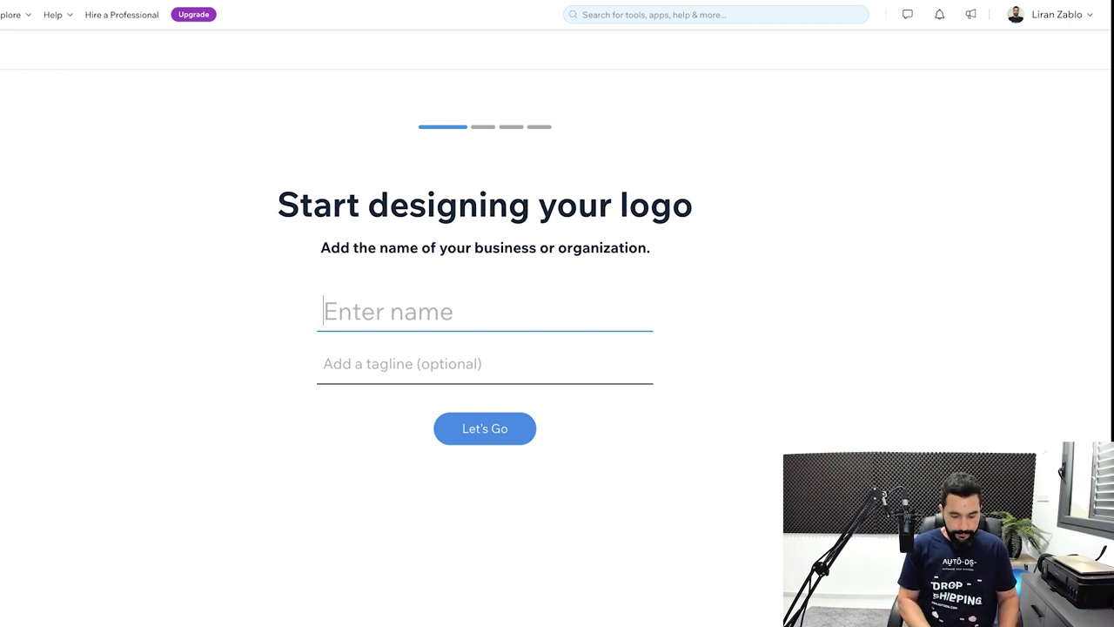
- Enter Gadgets For Everyone as the logo's business name and Ecommerce store as its industry
type("Gad")
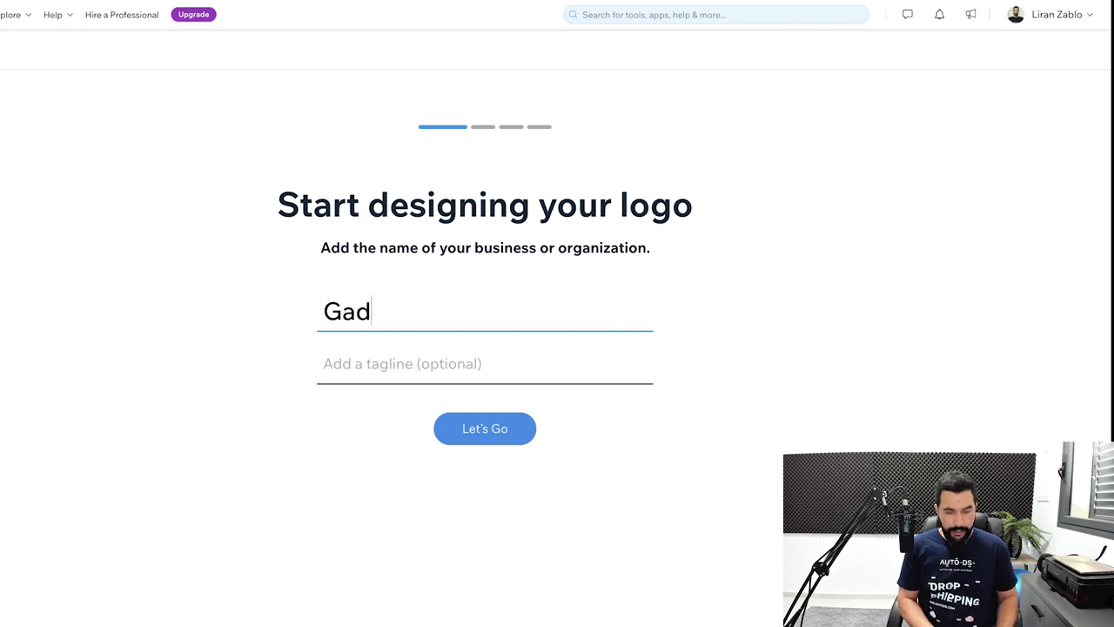
type("gets")
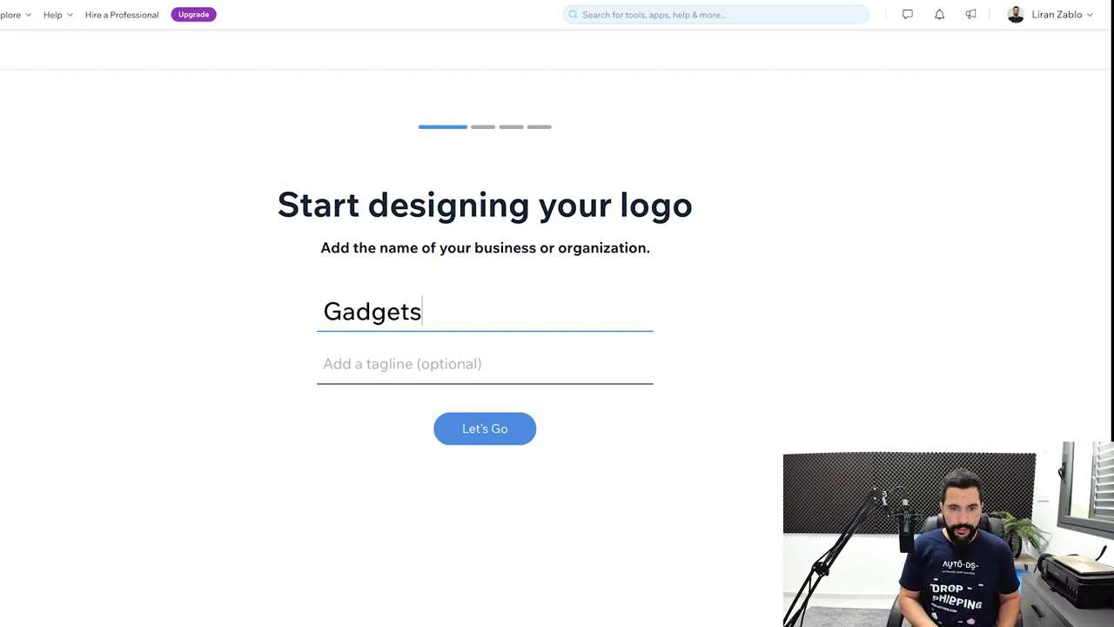
type(" For Everyone")
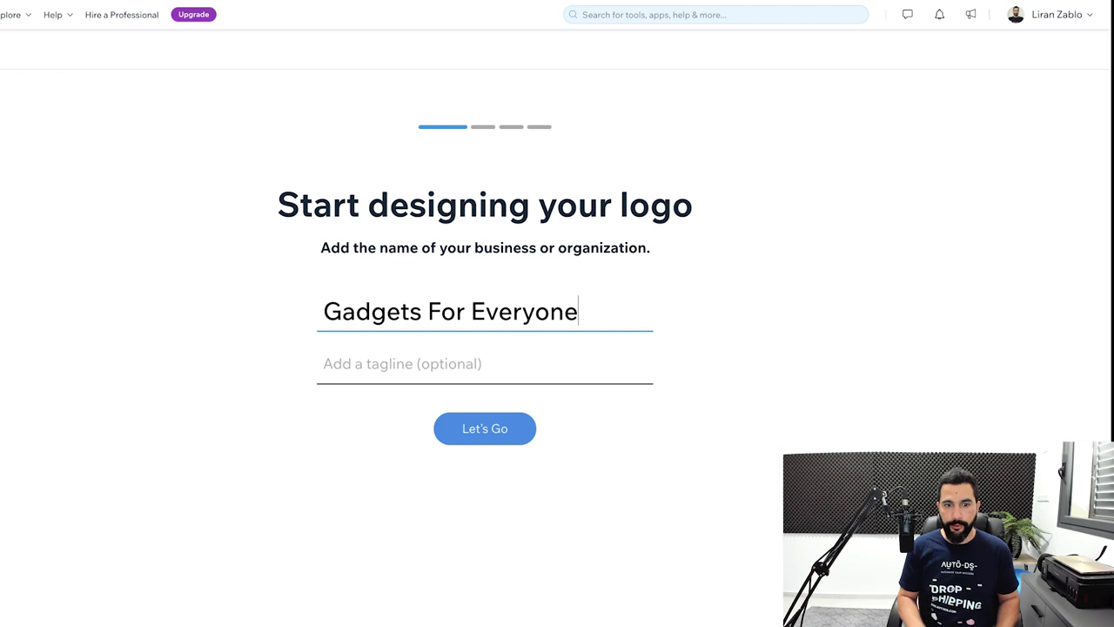
key("Return")
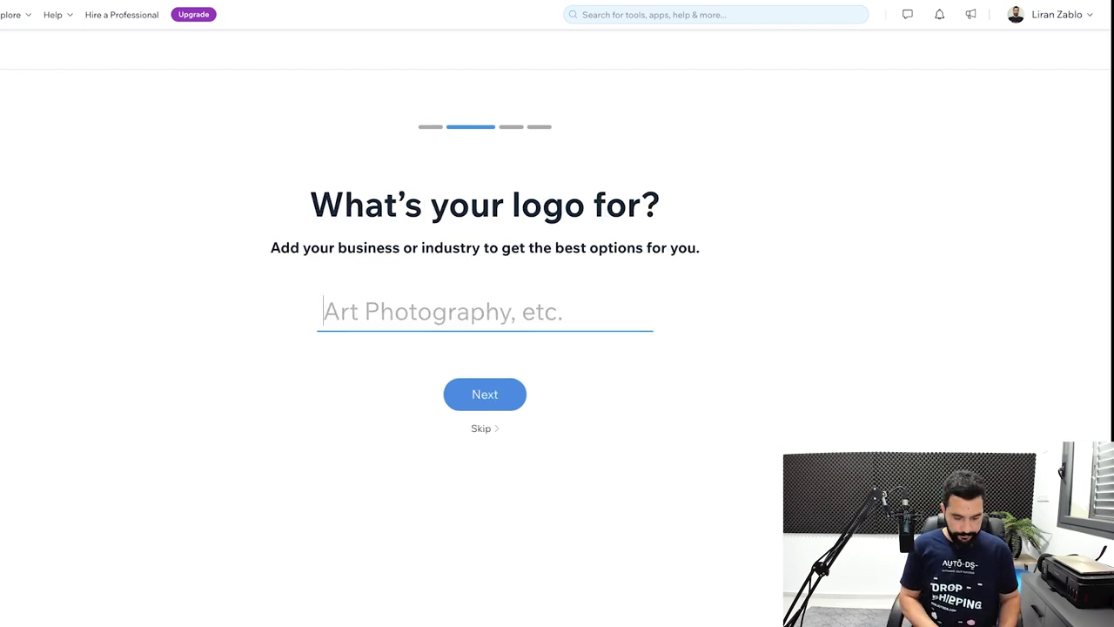
type("Ecommerce")
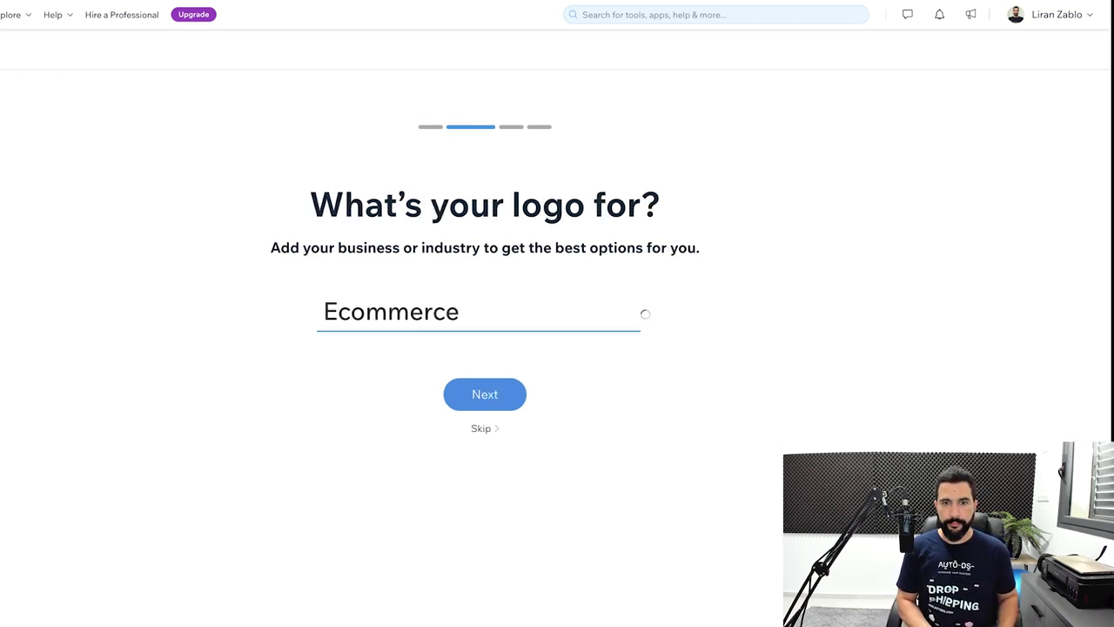
type(" store")
key("Return")
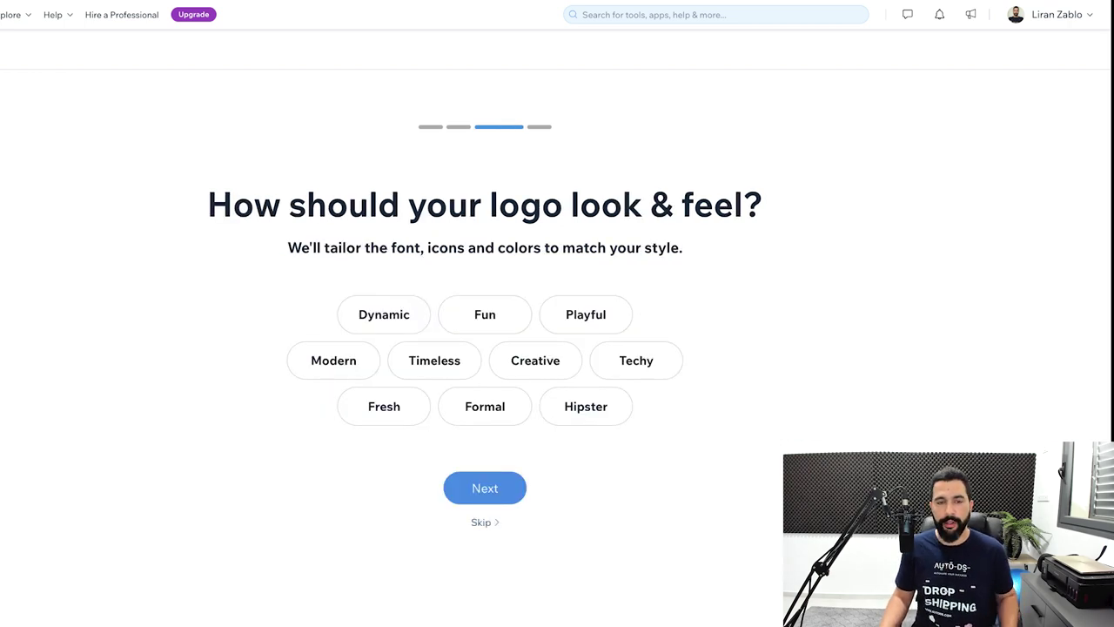
- Choose Dynamic, Fun, Techy, Creative and Fresh as the logo's look and feel, and continue to the design comparisons
left_click(384, 314)
left_click(485, 314)
left_click(636, 361)
left_click(535, 360)
left_click(384, 407)
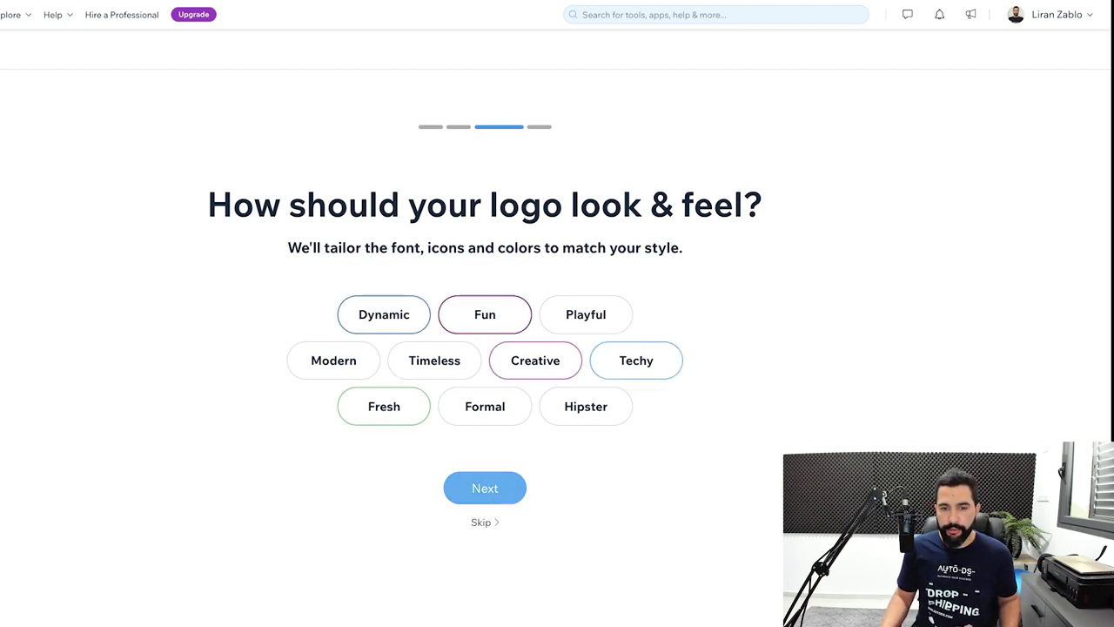
left_click(484, 487)
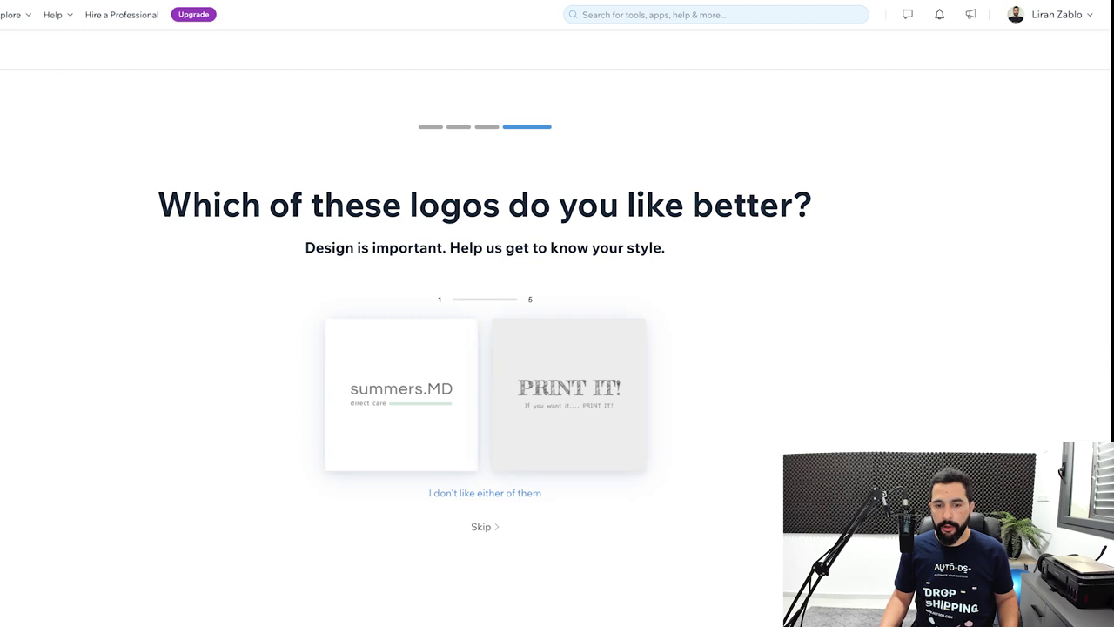
- Choose summers.MD, SantaKandela, Jaguar Fit, Confidently Built and ILTABLE as the preferred sample logos in the five comparisons
left_click(401, 394)
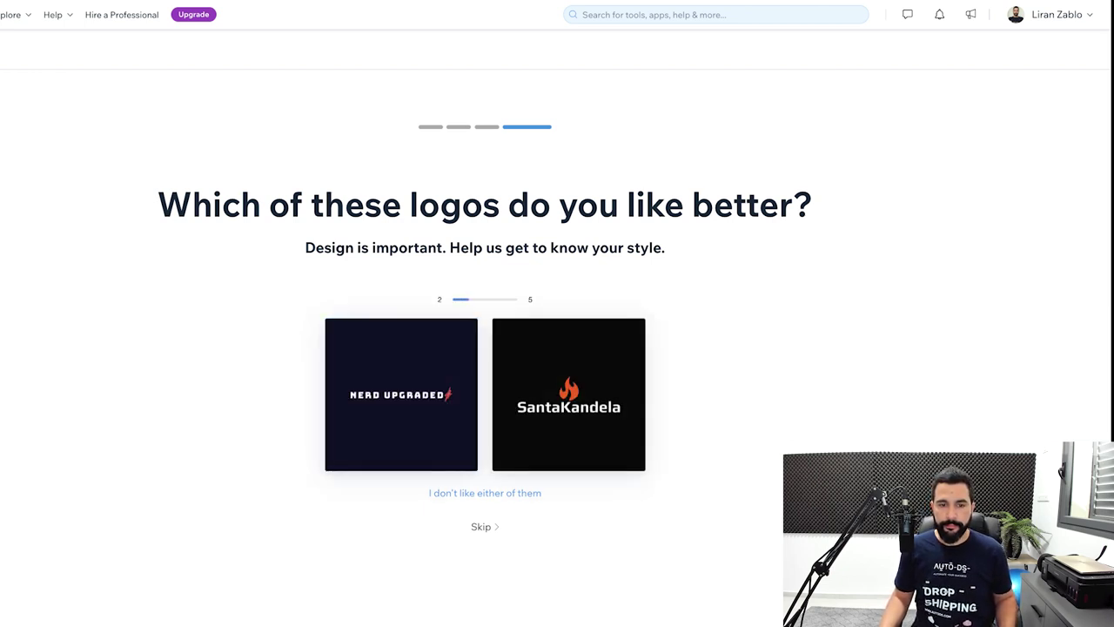
left_click(568, 395)
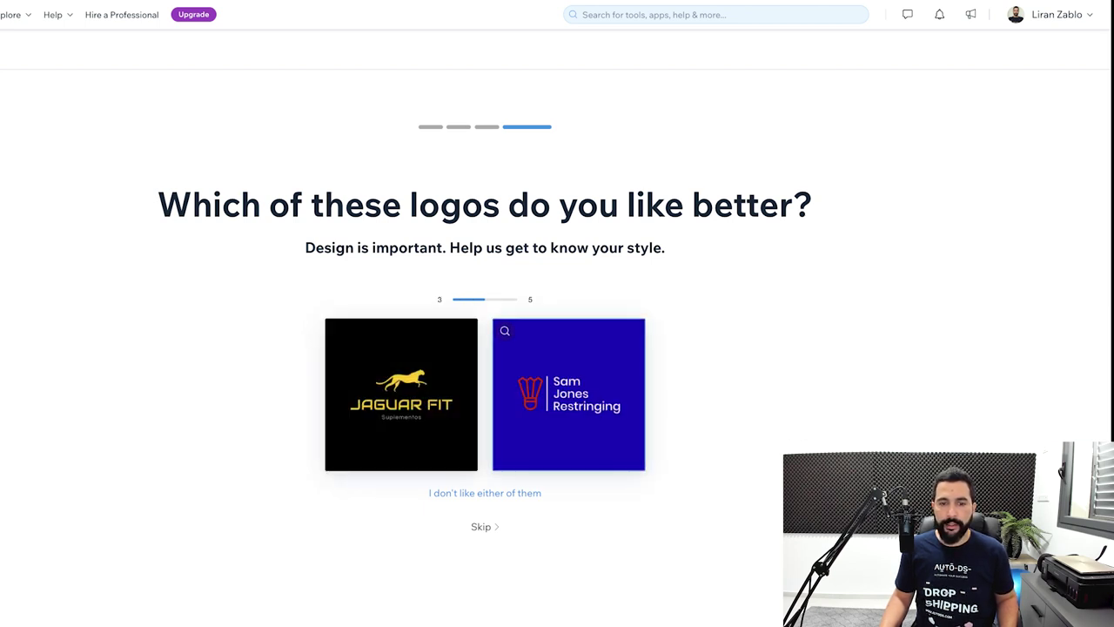
left_click(401, 394)
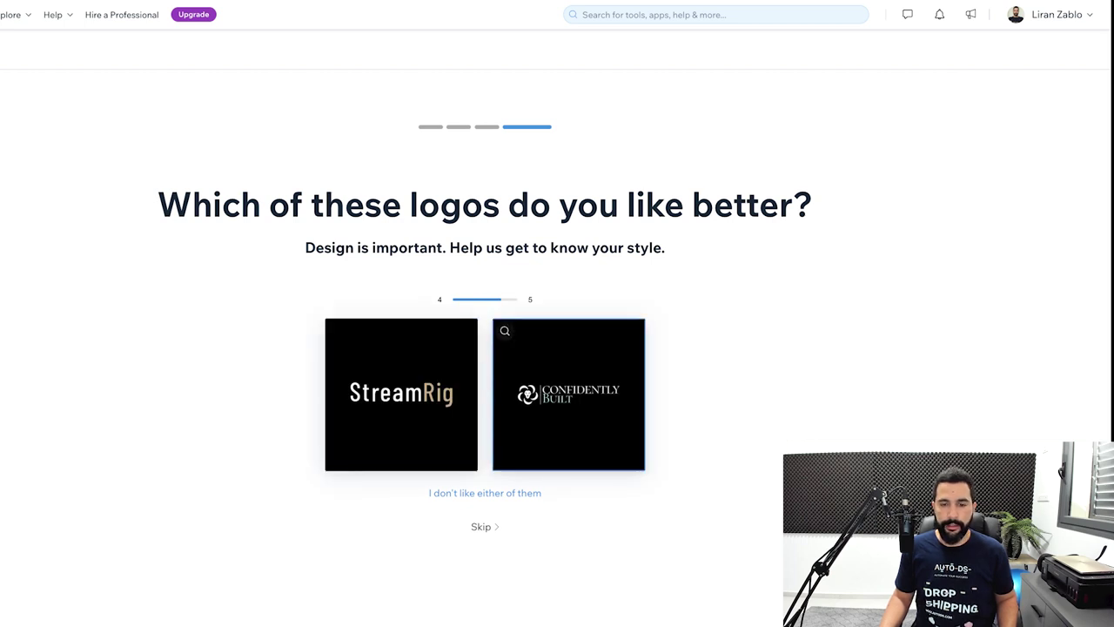
left_click(568, 394)
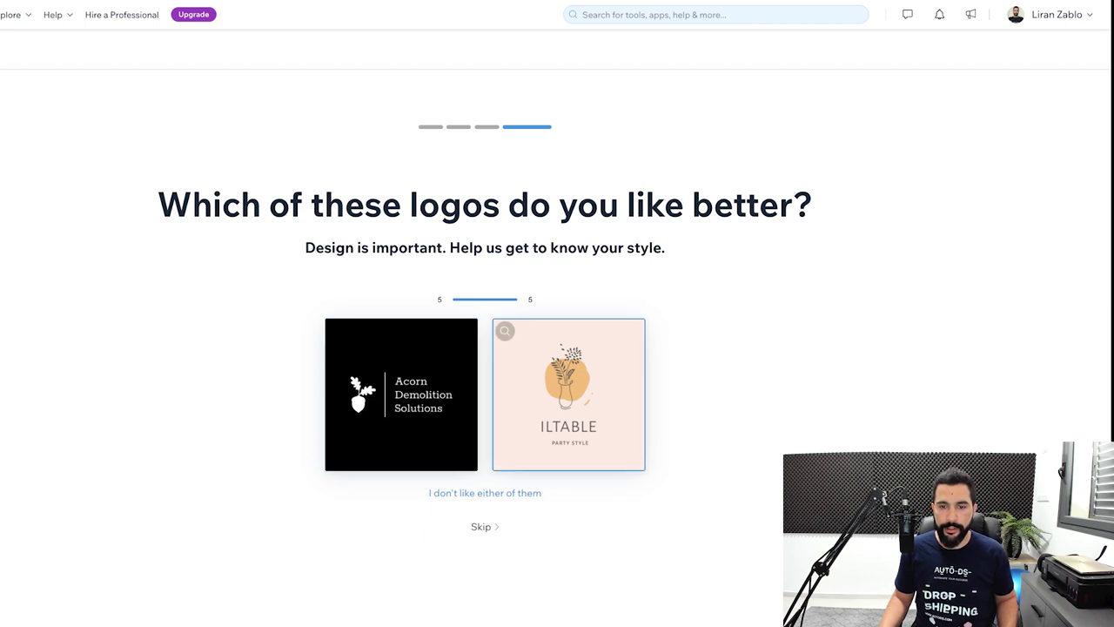
left_click(568, 394)
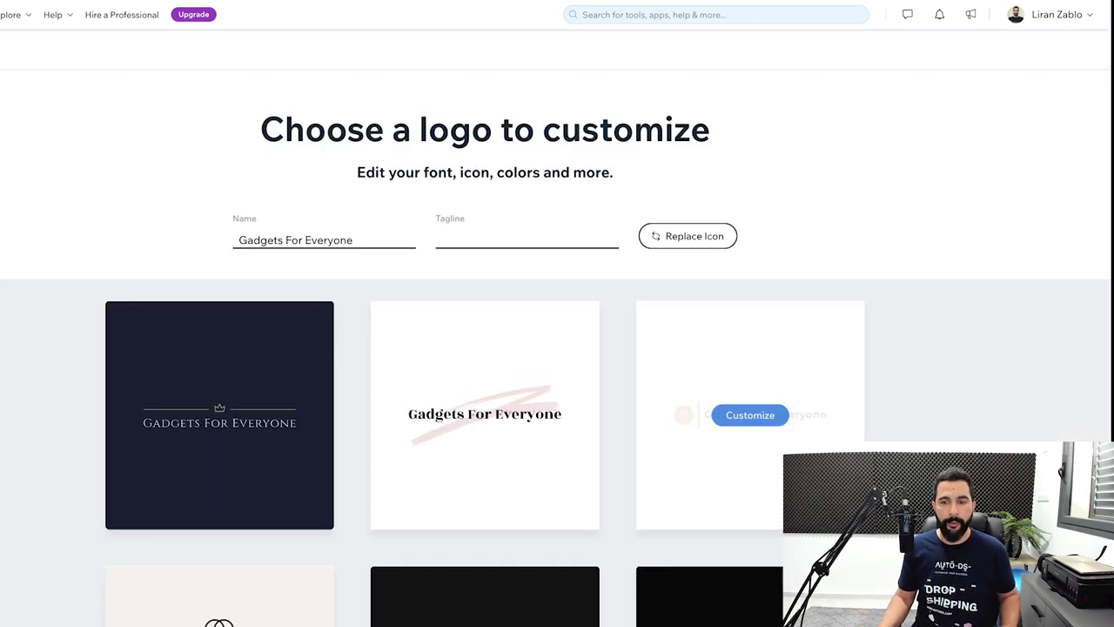
- Browse the generated Gadgets For Everyone logo designs and compare their fonts, icons and colors
scroll(485, 413, "down", 3)
scroll(484, 414, "up", 3)
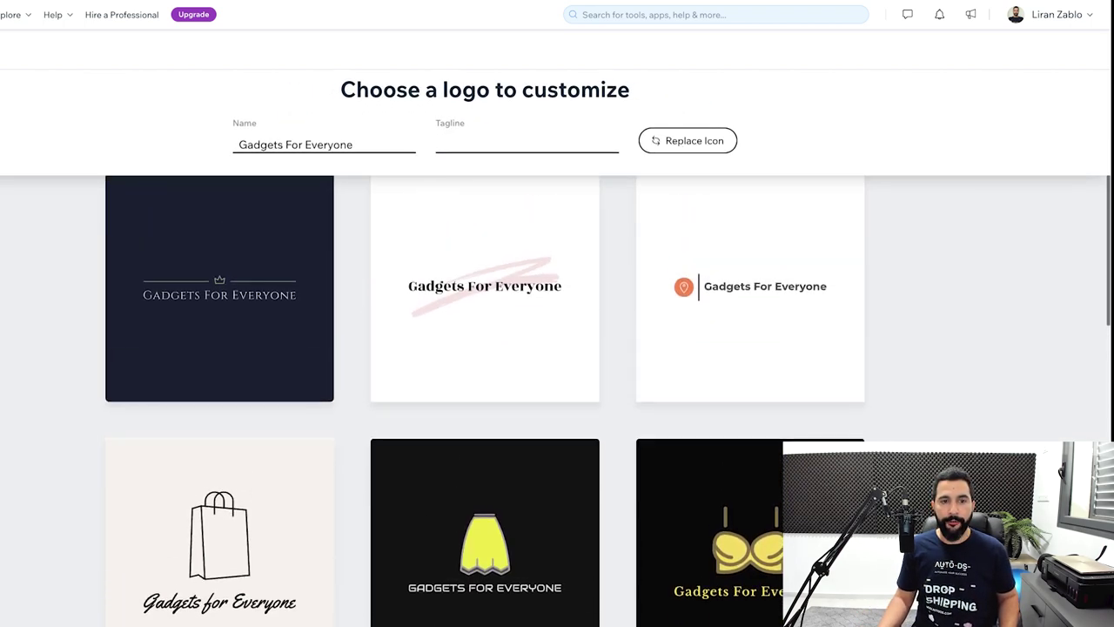
scroll(485, 413, "down", 1)
scroll(557, 391, "down", 4)
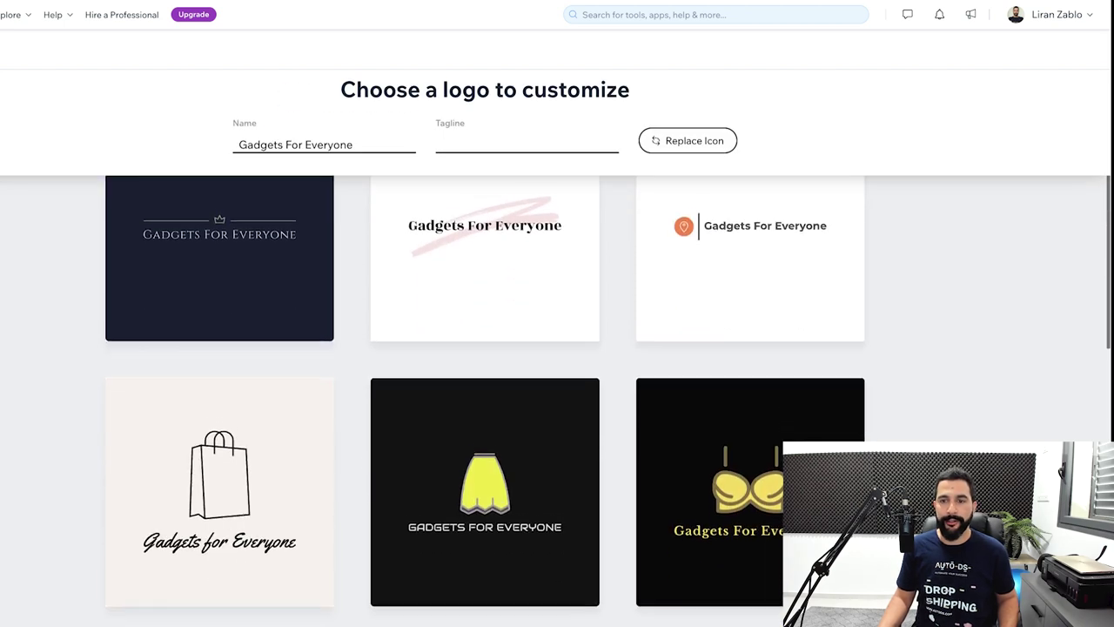
scroll(557, 392, "down", 2)
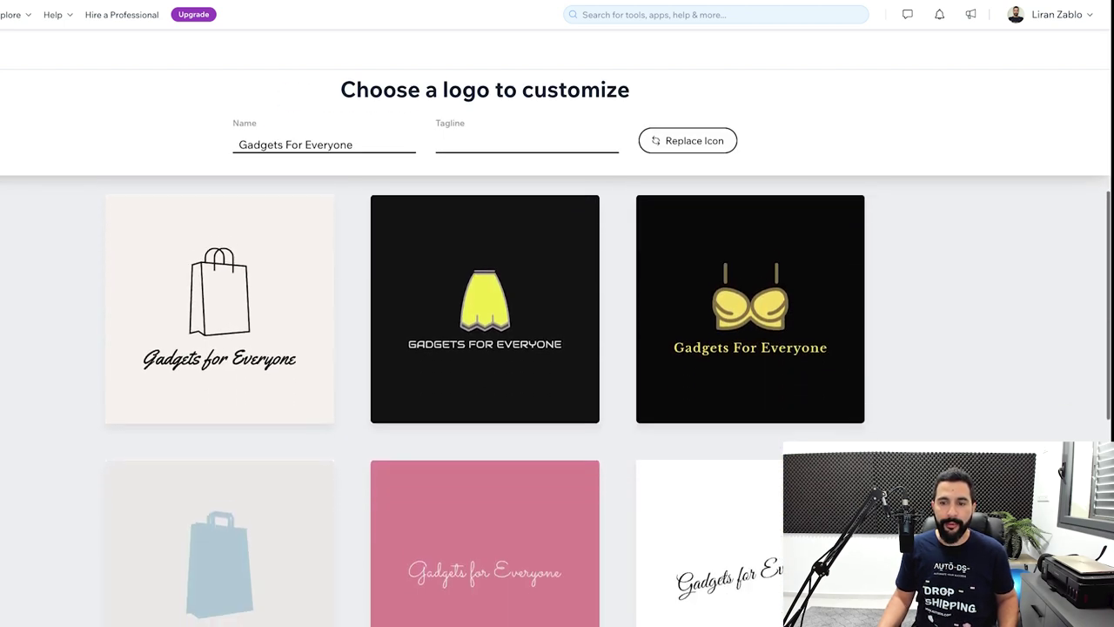
scroll(557, 391, "down", 2)
scroll(557, 392, "down", 5)
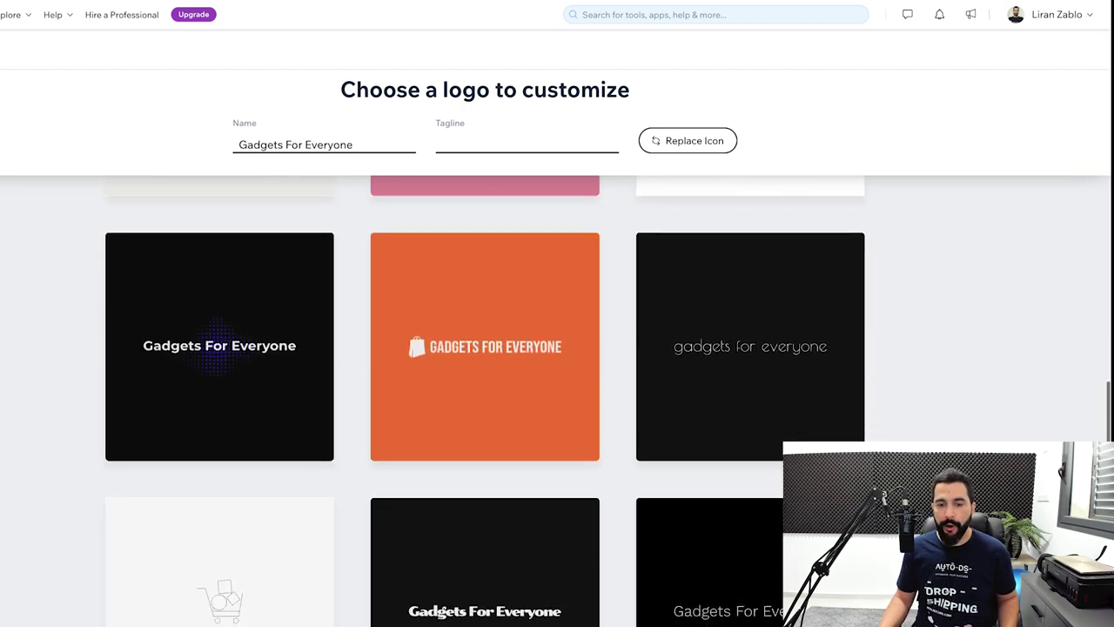
scroll(557, 392, "down", 3)
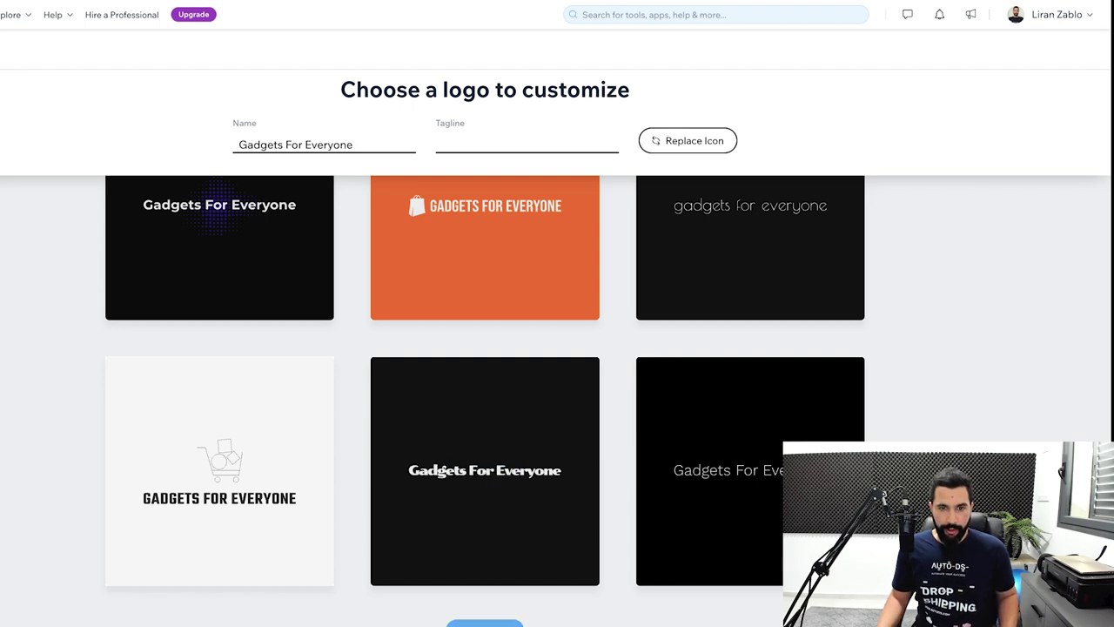
scroll(557, 392, "down", 2)
scroll(750, 398, "down", 4)
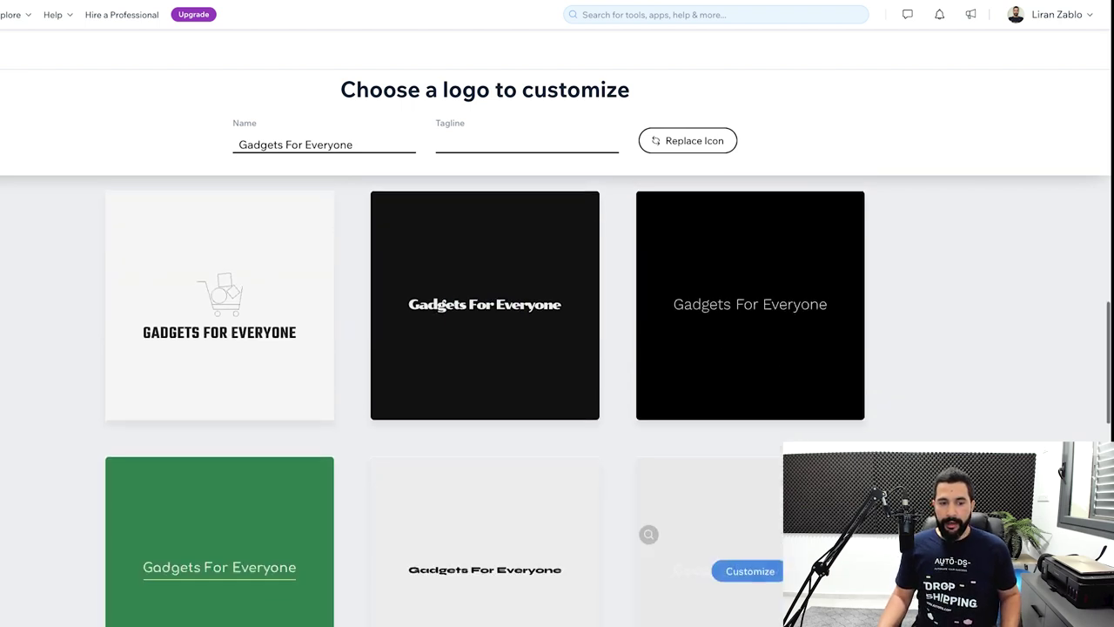
scroll(750, 399, "down", 3)
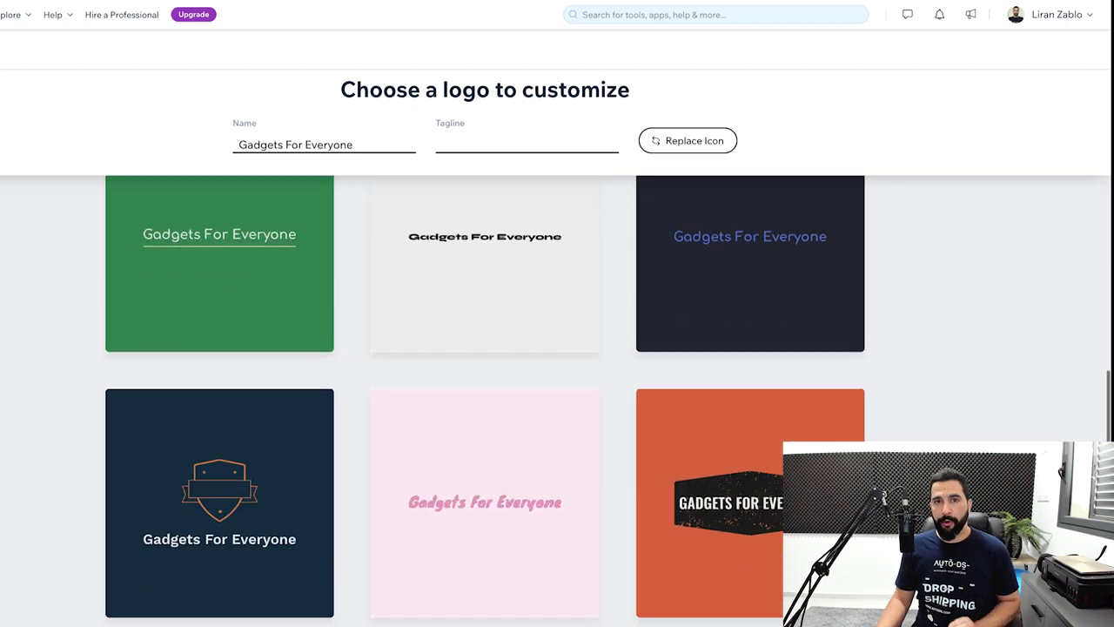
- Choose the light grey Gadgets For Everyone logo with the shadowed rectangular frame for customization, and review the Advanced and Basic logo plans
scroll(484, 400, "down", 2)
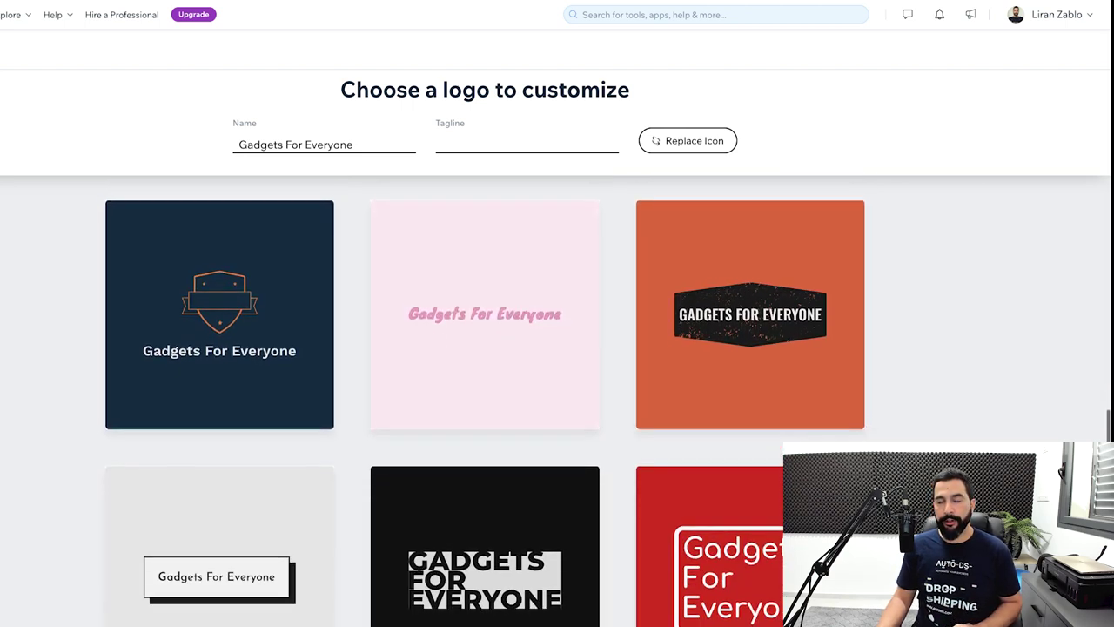
scroll(485, 400, "down", 2)
scroll(484, 401, "down", 1)
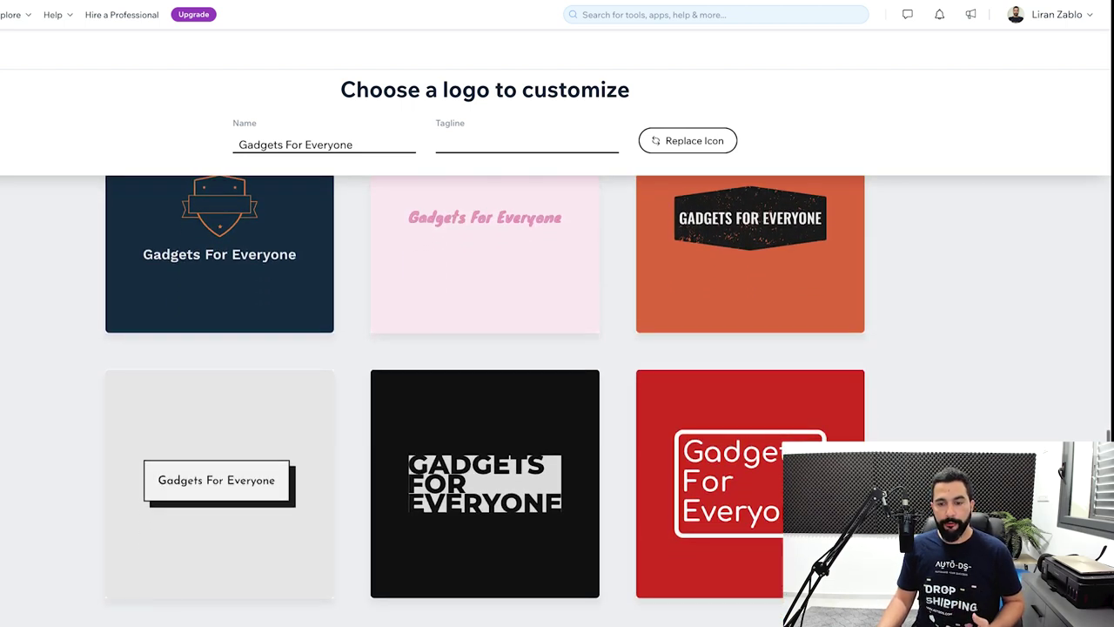
scroll(485, 401, "down", 2)
scroll(509, 335, "down", 1)
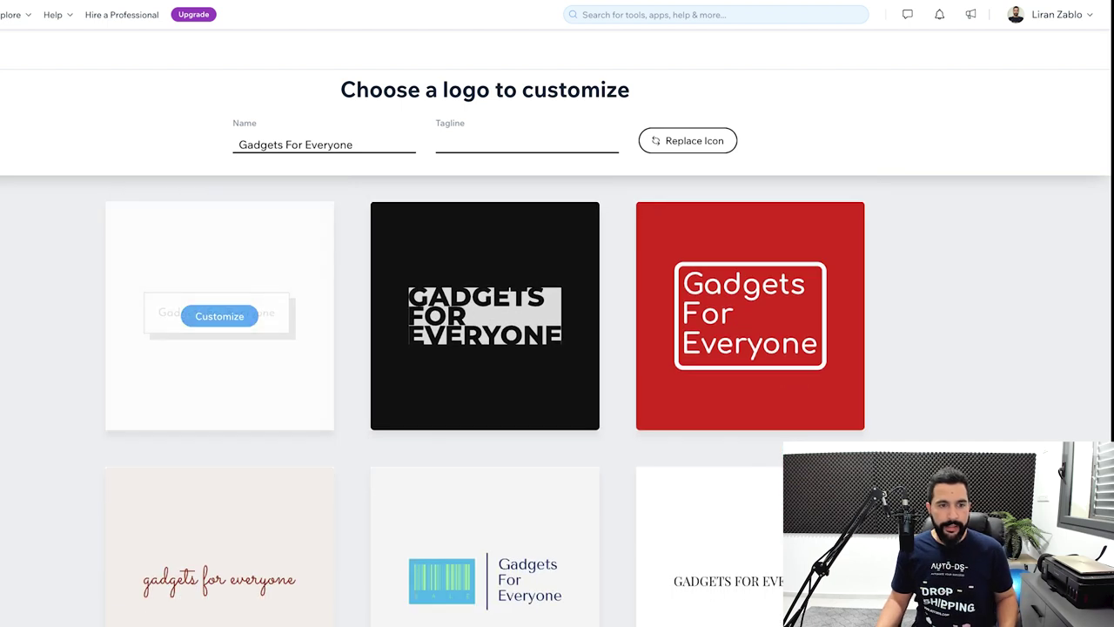
left_click(219, 316)
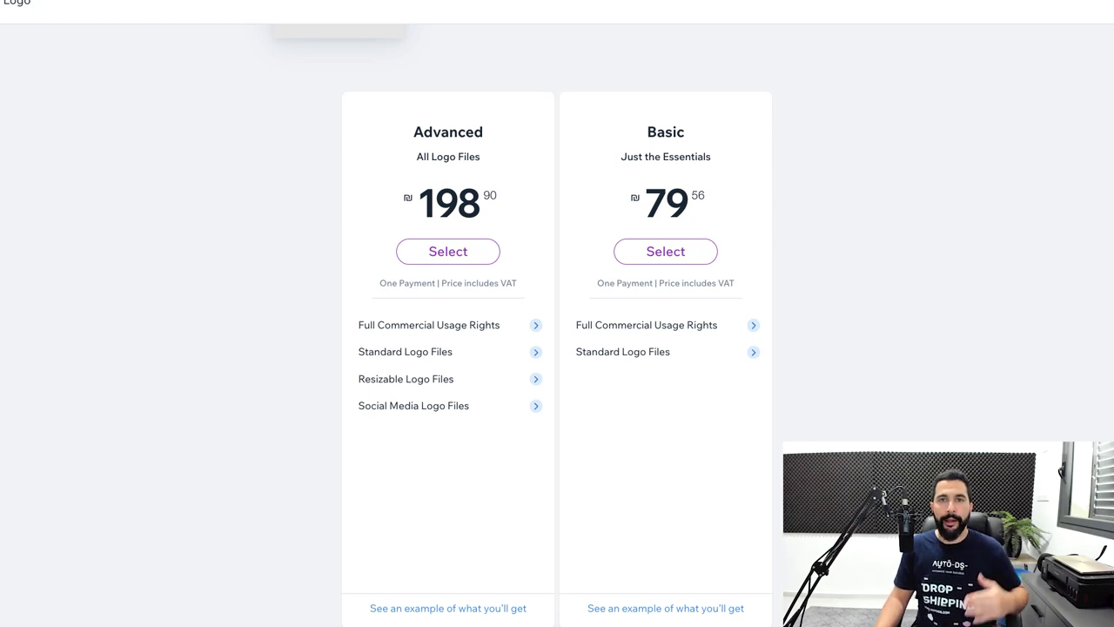
scroll(557, 322, "down", 5)
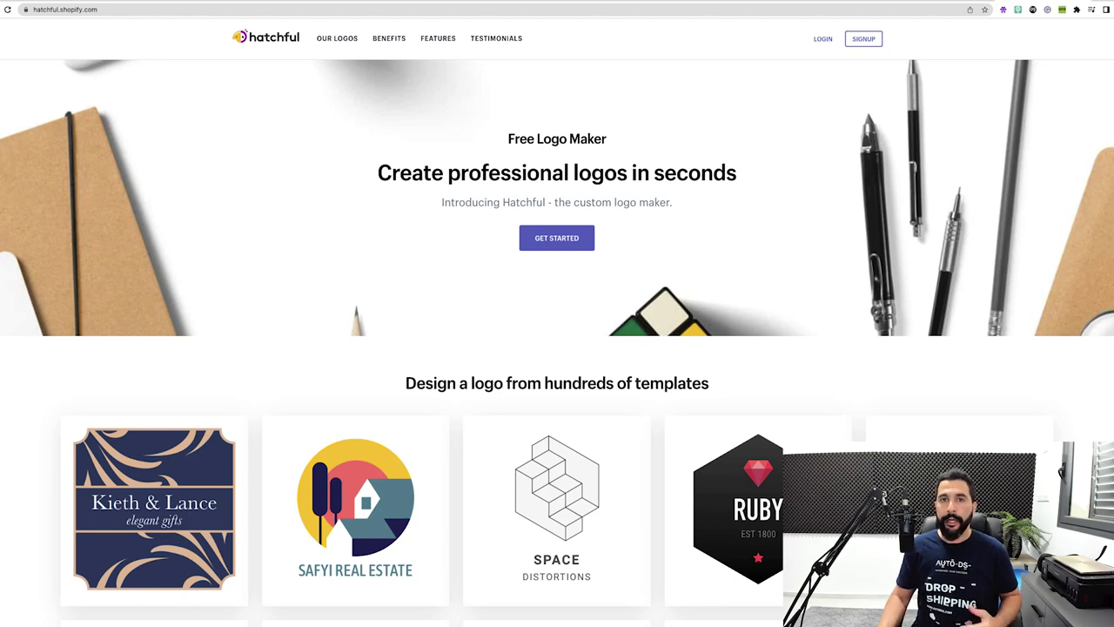
- Switch to the Hatchful free logo maker site and examine its sample logo templates and feature descriptions
scroll(557, 348, "down", 5)
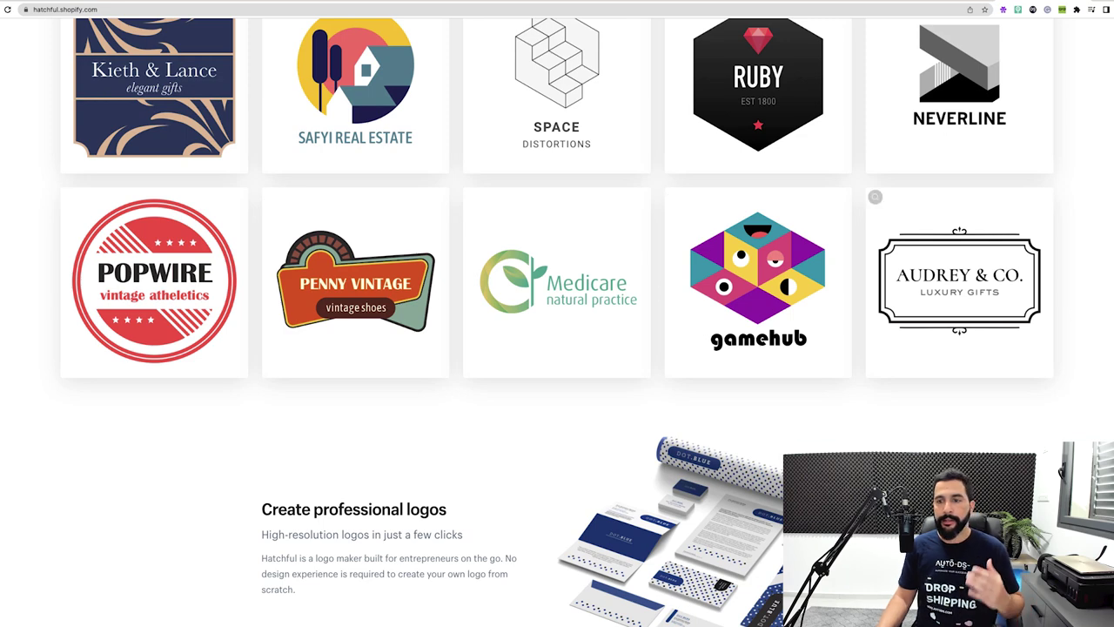
scroll(873, 194, "down", 3)
scroll(557, 313, "down", 6)
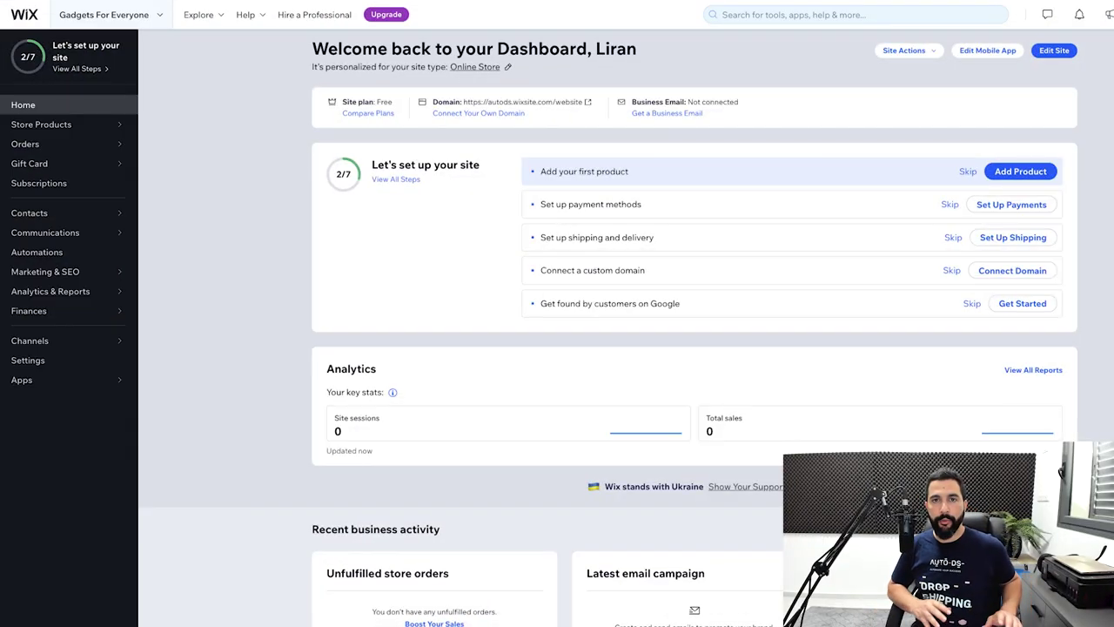
- In the Wix site's website settings, set the free domain's site address ending to gadgetsforall
left_click(28, 360)
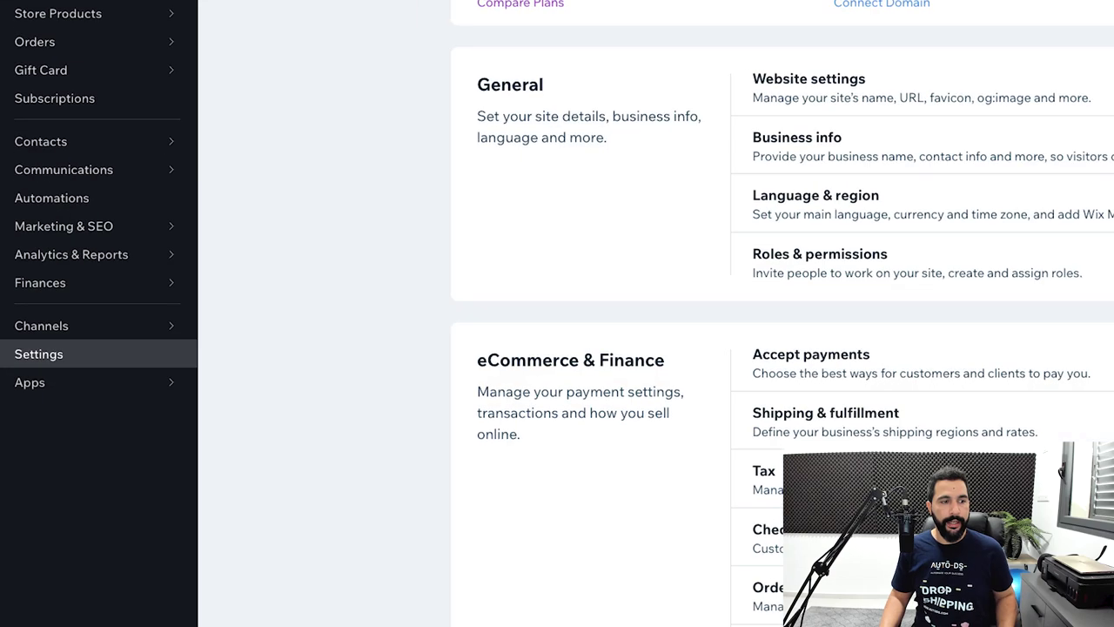
left_click(810, 83)
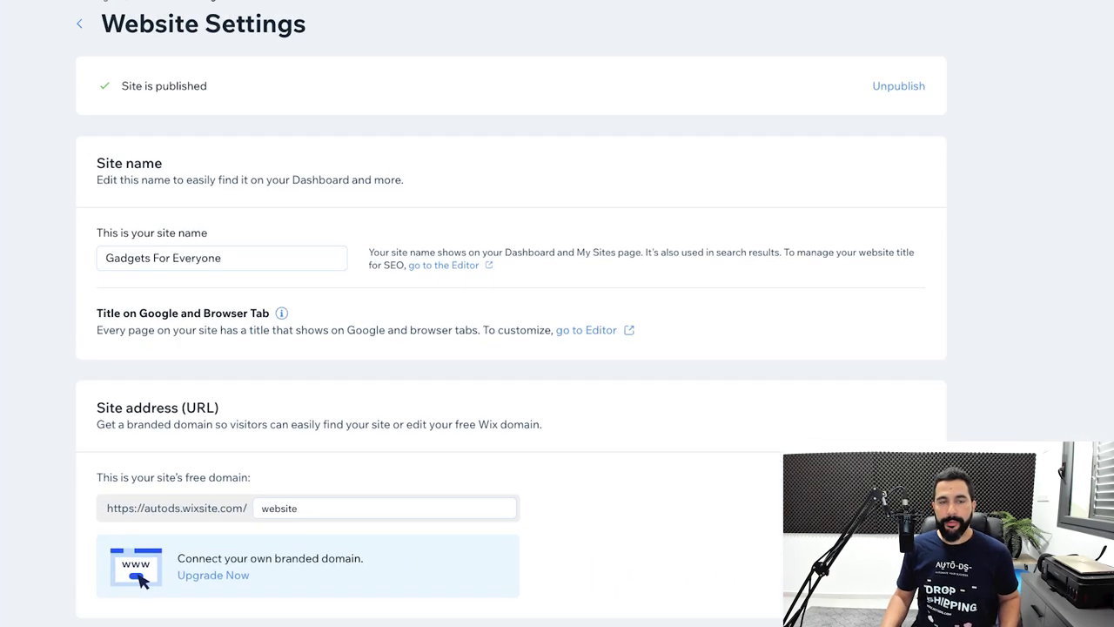
scroll(512, 348, "down", 4)
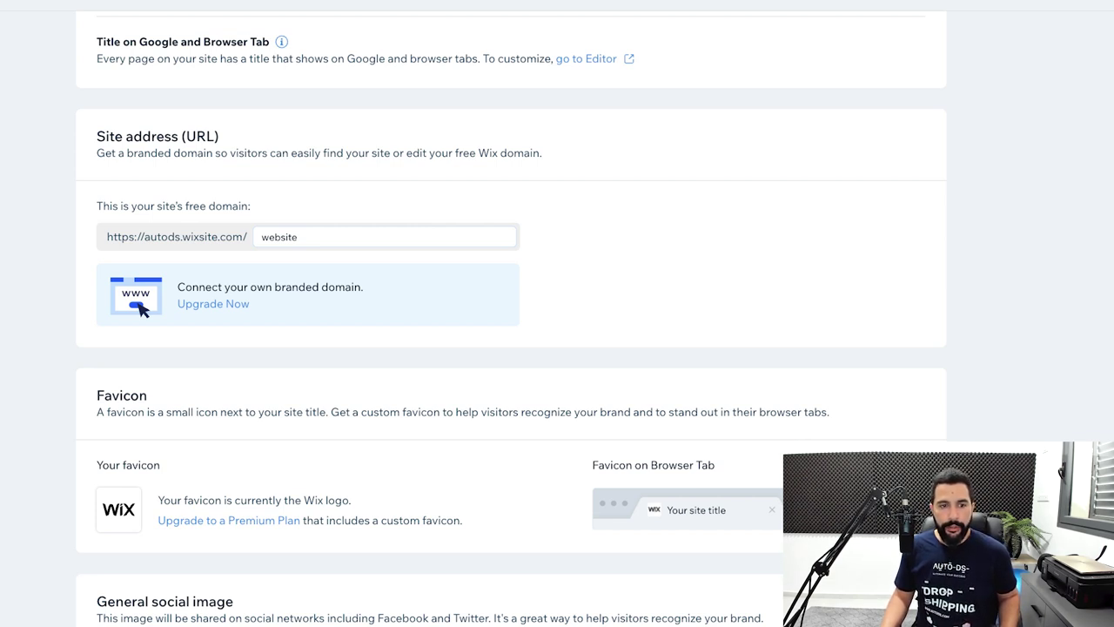
left_click_drag(262, 237, 280, 237)
double_click(279, 237)
type("gadgetsfpra")
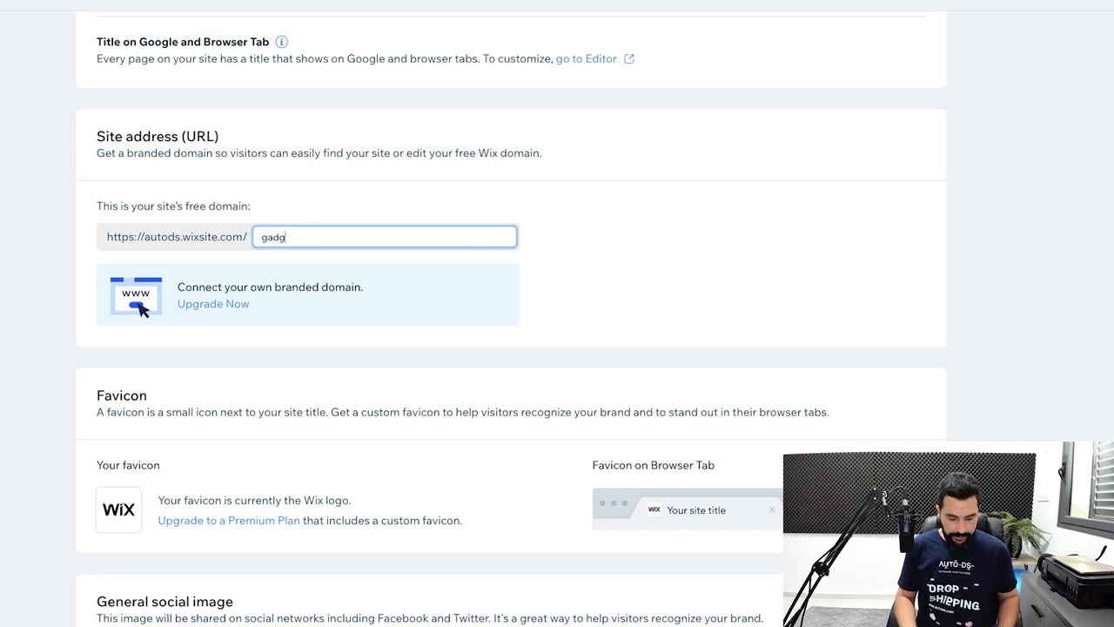
key("BackSpace")
key("BackSpace")
key("BackSpace")
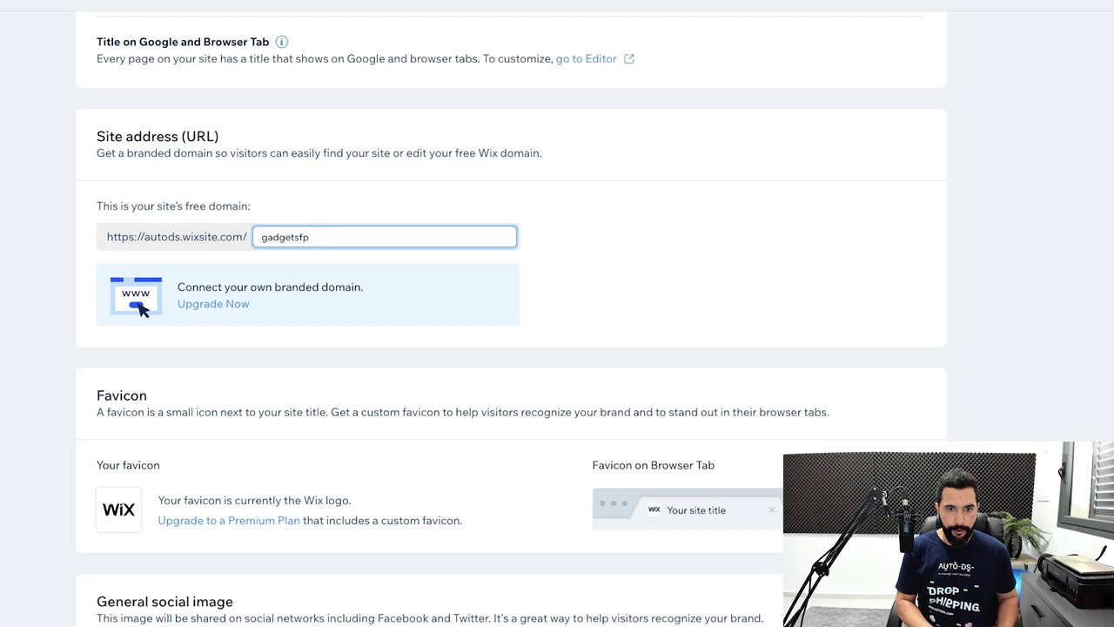
type("orall")
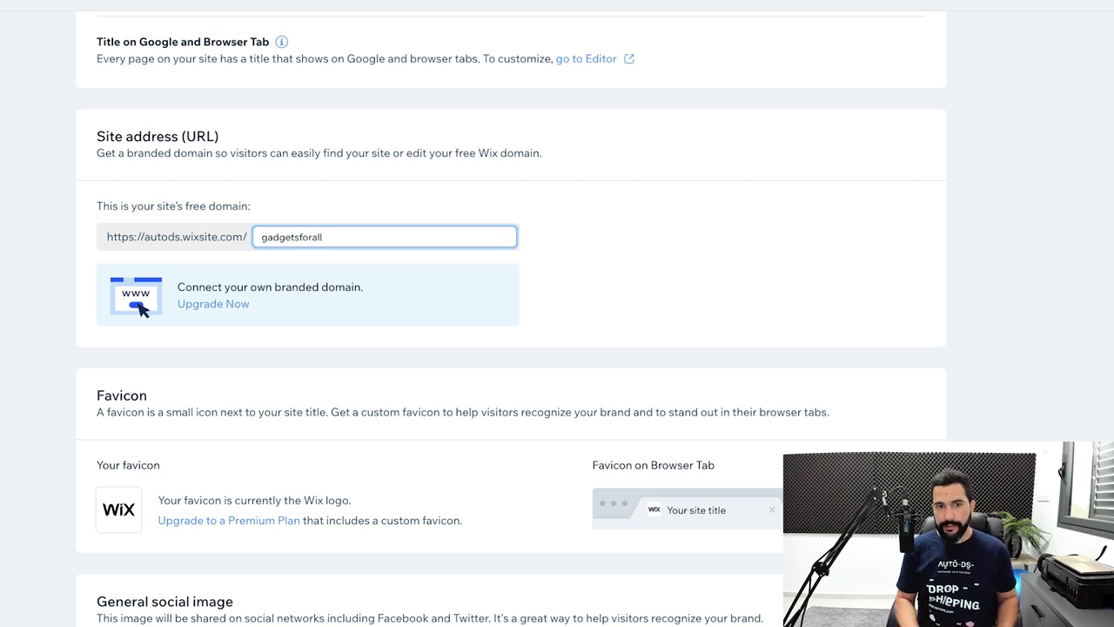
key("Return")
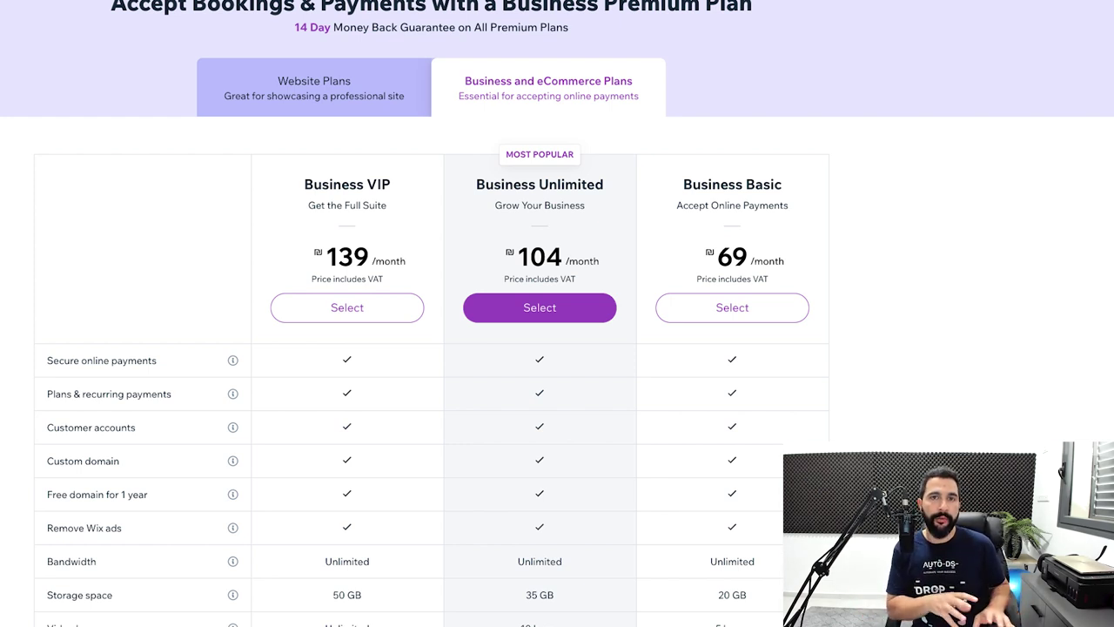
- Compare the prices and included features of the Business VIP, Business Unlimited and Business Basic plans
scroll(557, 314, "down", 1)
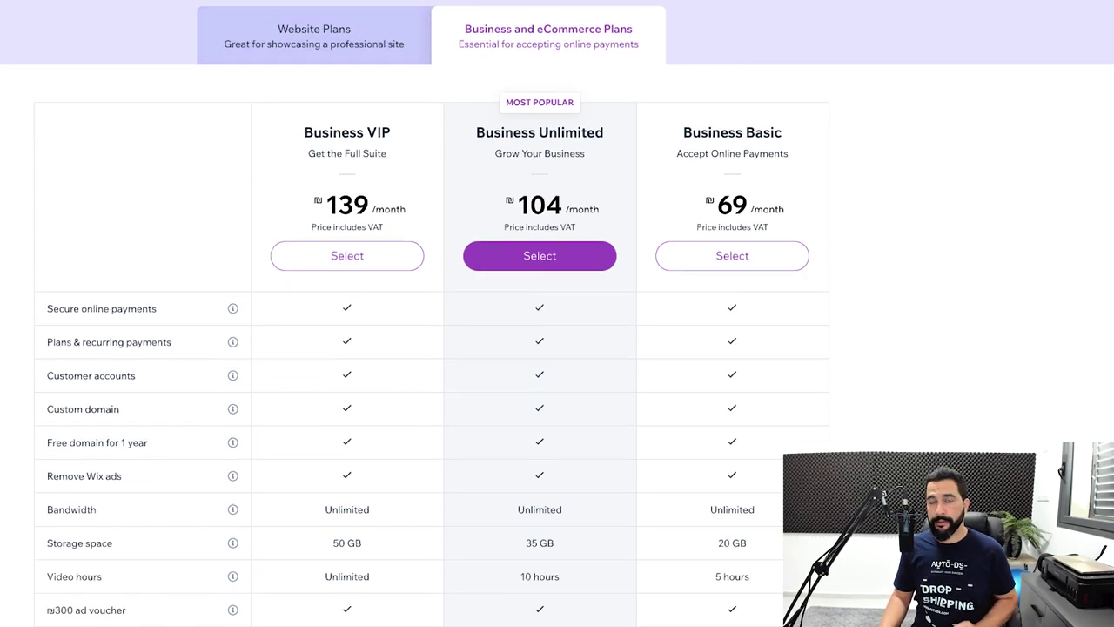
scroll(557, 313, "up", 1)
scroll(557, 313, "down", 1)
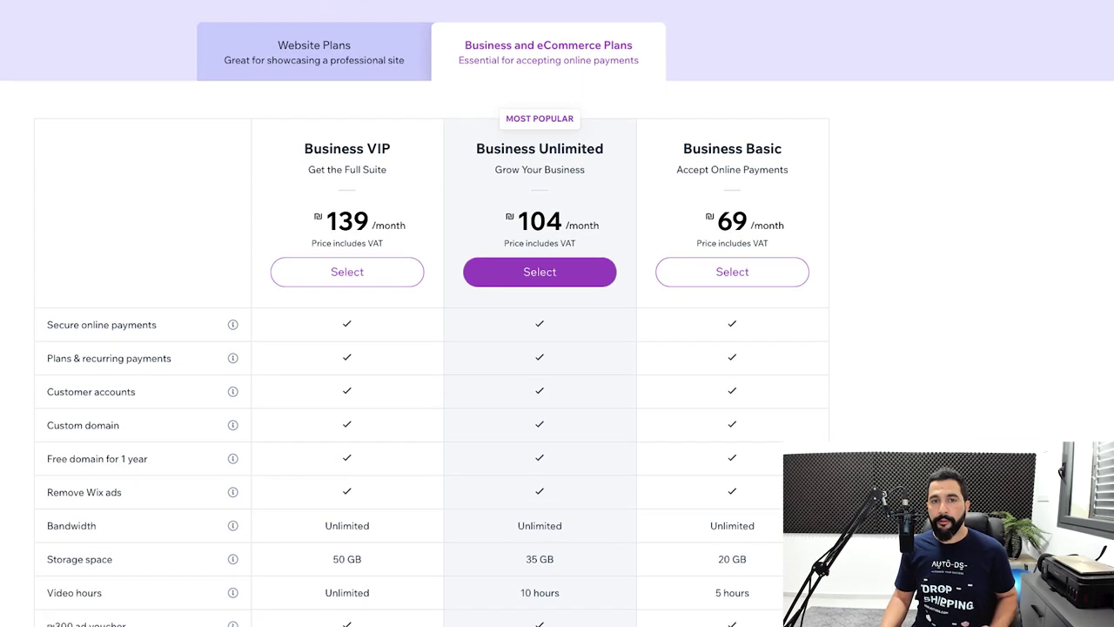
left_click_drag(506, 215, 515, 216)
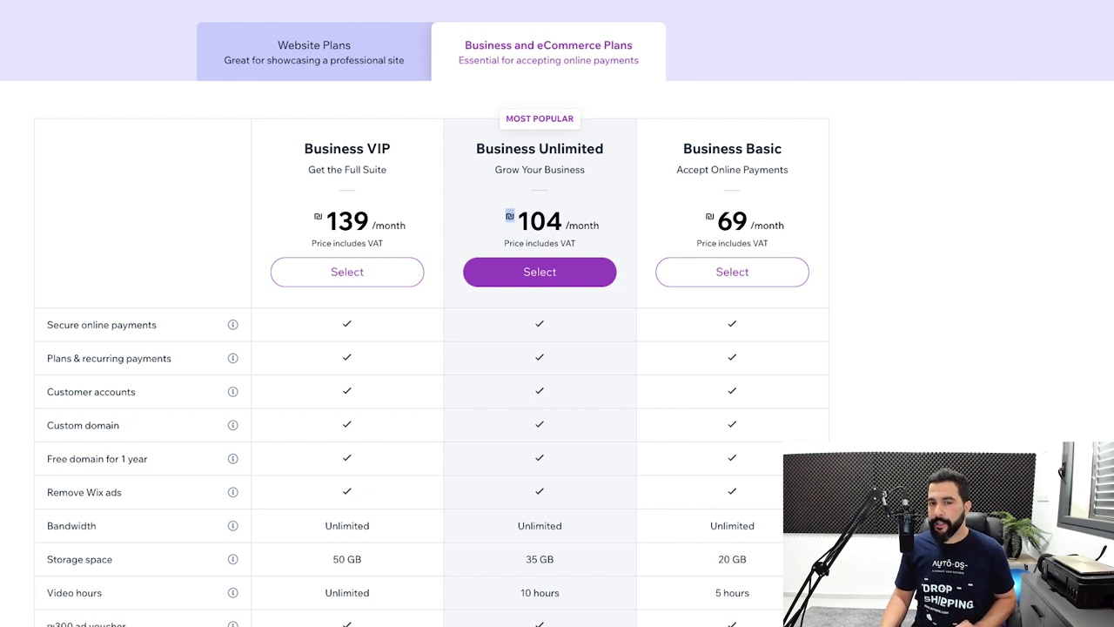
left_click(510, 216)
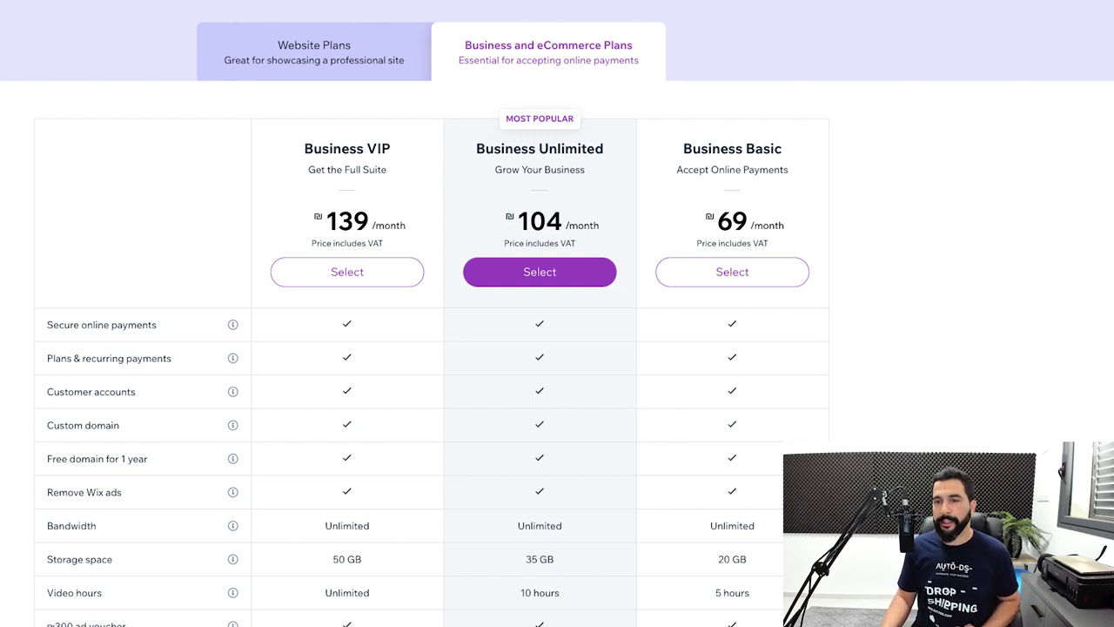
double_click(732, 221)
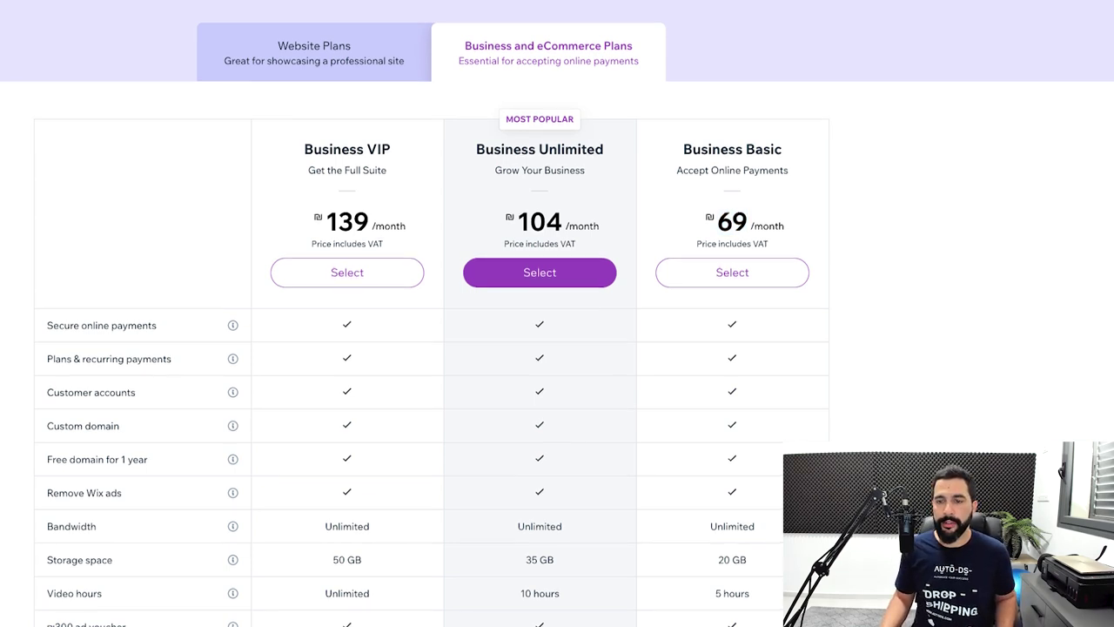
scroll(732, 261, "down", 2)
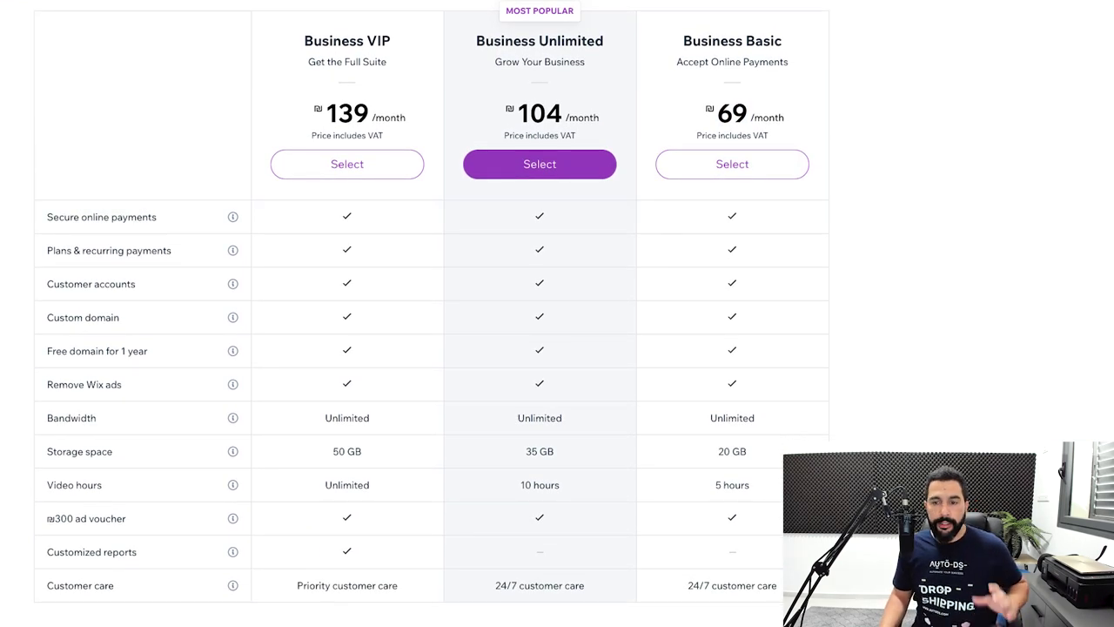
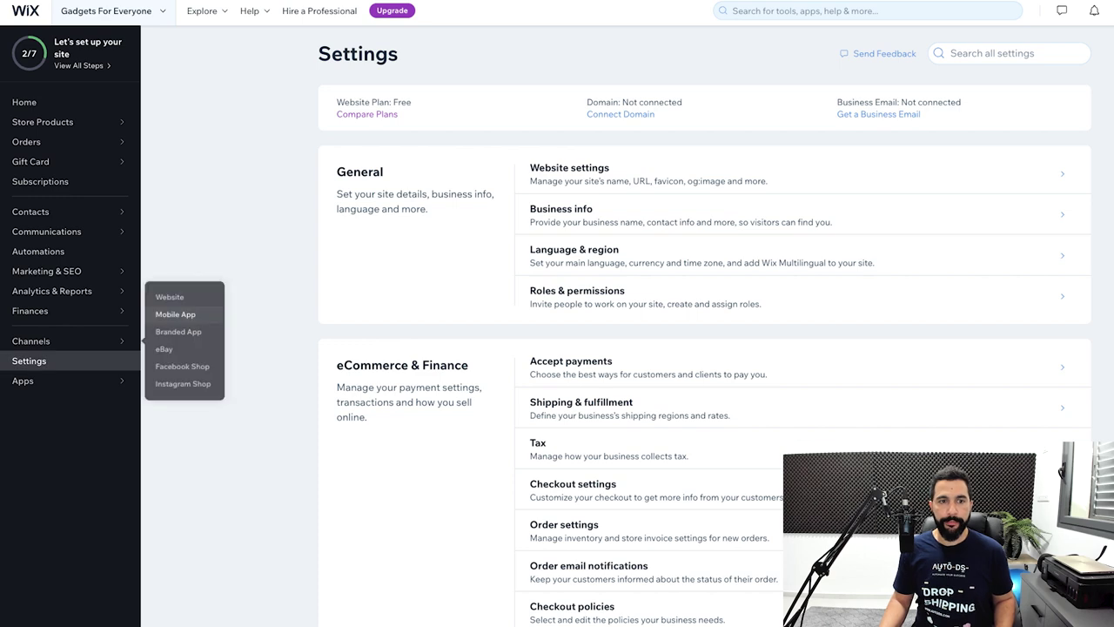
- Open the store's payment acceptance settings and change the business location to United States
scroll(705, 348, "down", 3)
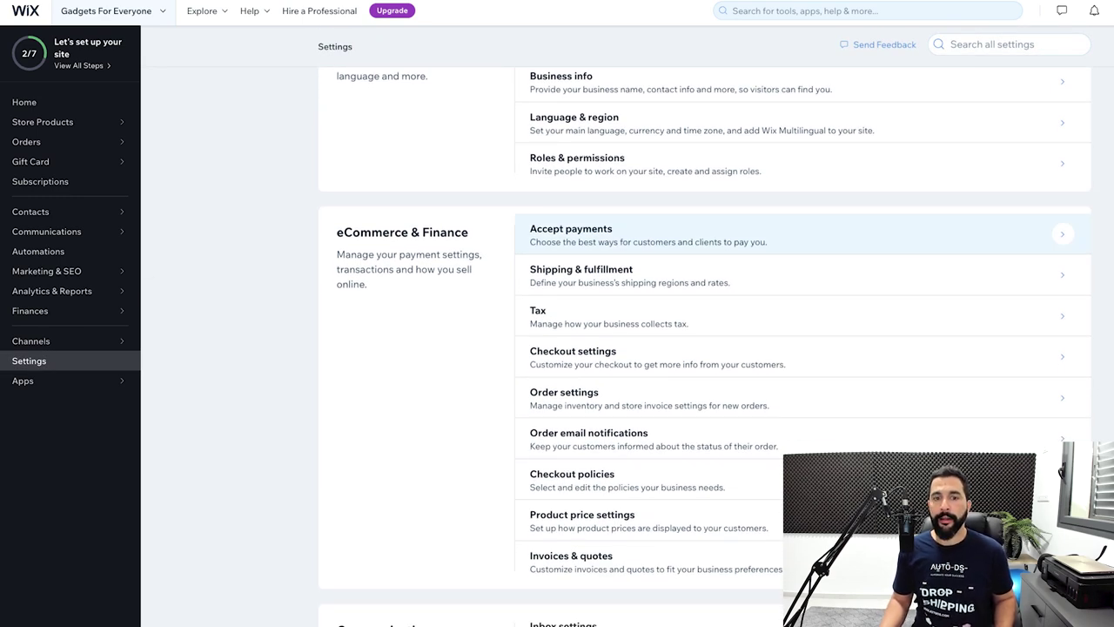
left_click(705, 234)
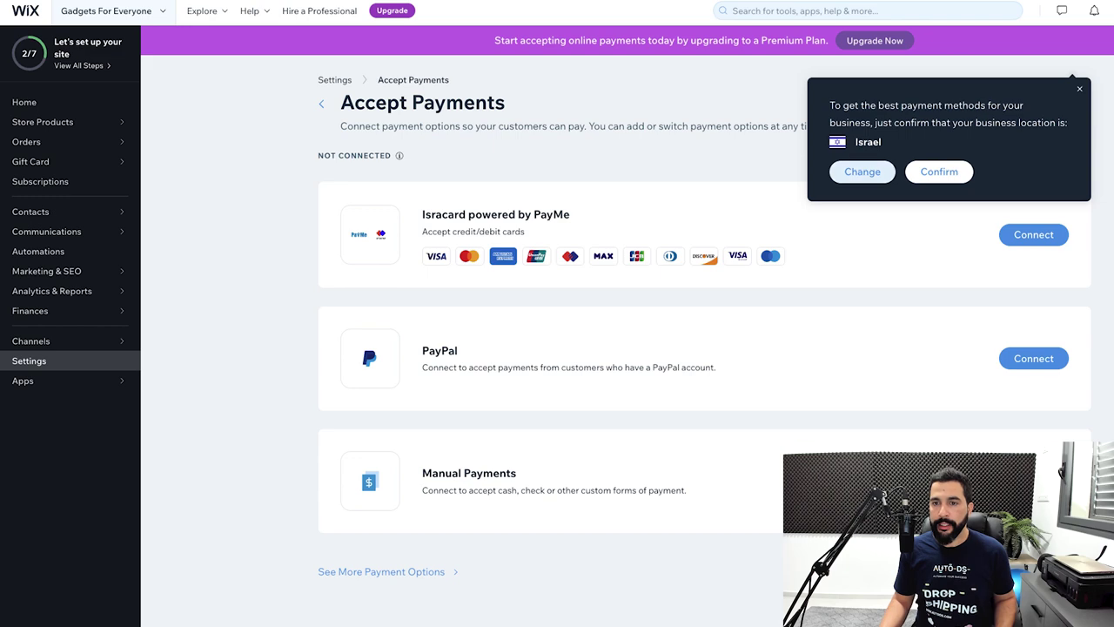
left_click(861, 171)
scroll(609, 348, "down", 2)
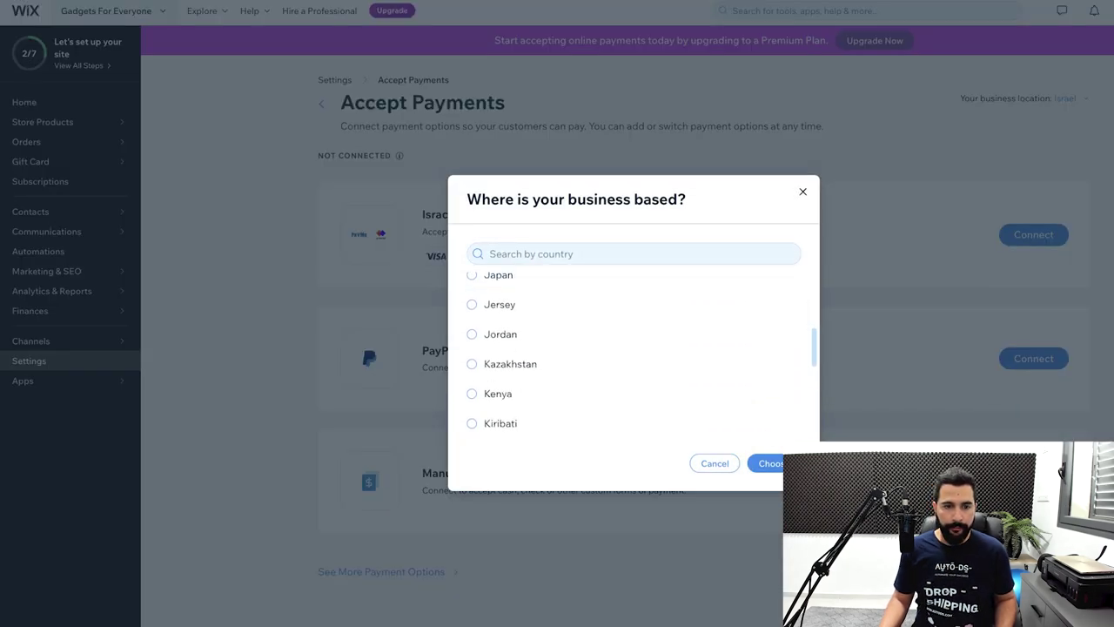
left_click(531, 253)
type("united states")
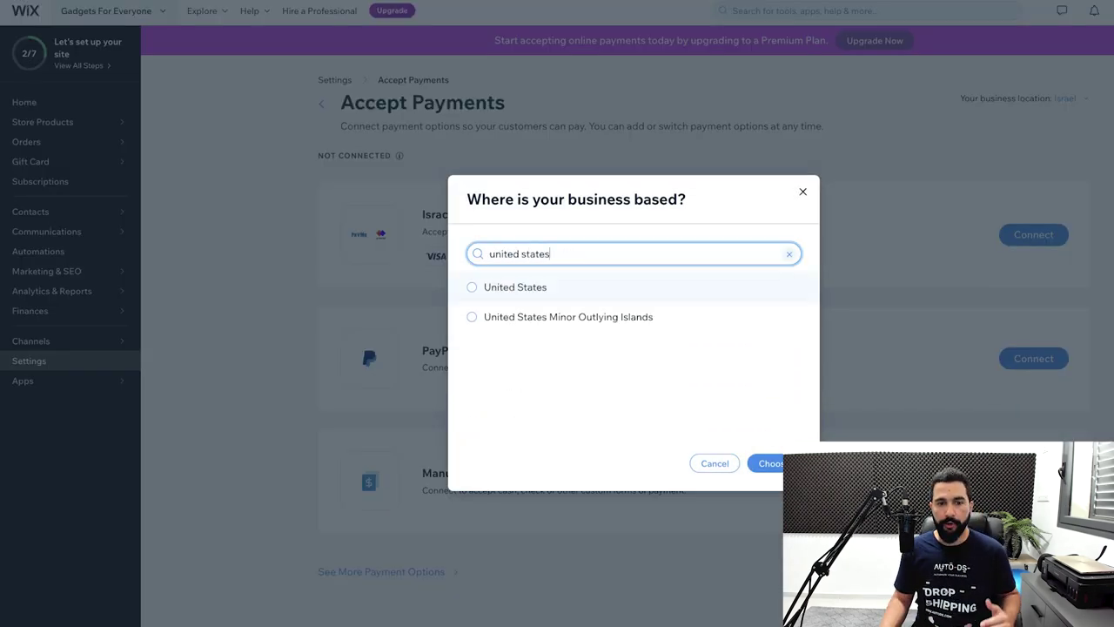
left_click(472, 286)
left_click(765, 463)
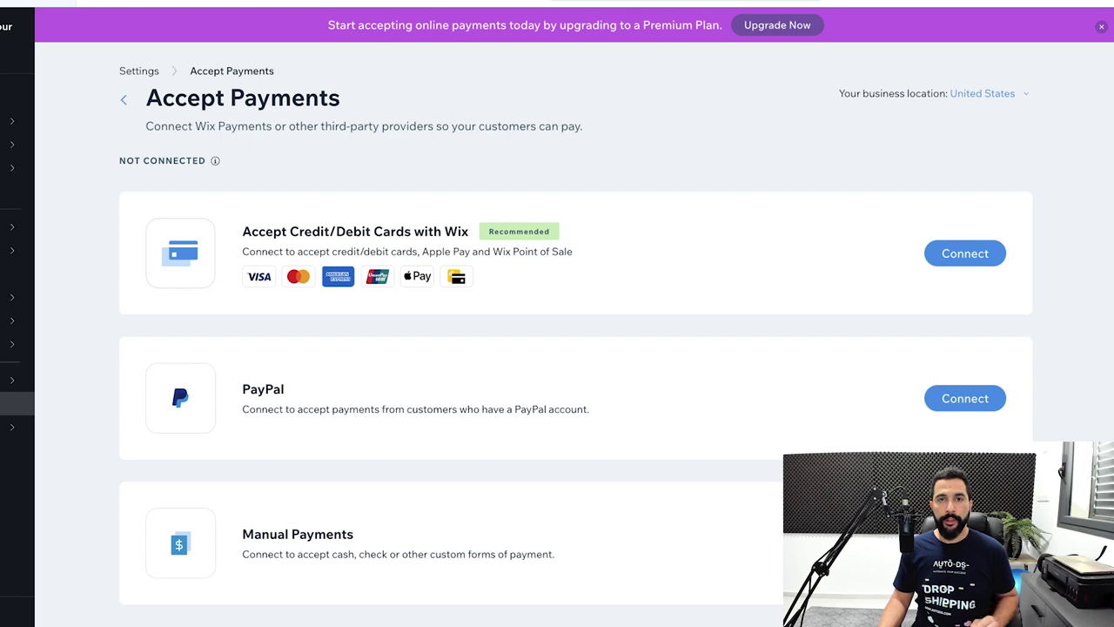
- Open the connection page for accepting credit/debit cards with Wix and review the restricted products and services list
scroll(574, 348, "down", 2)
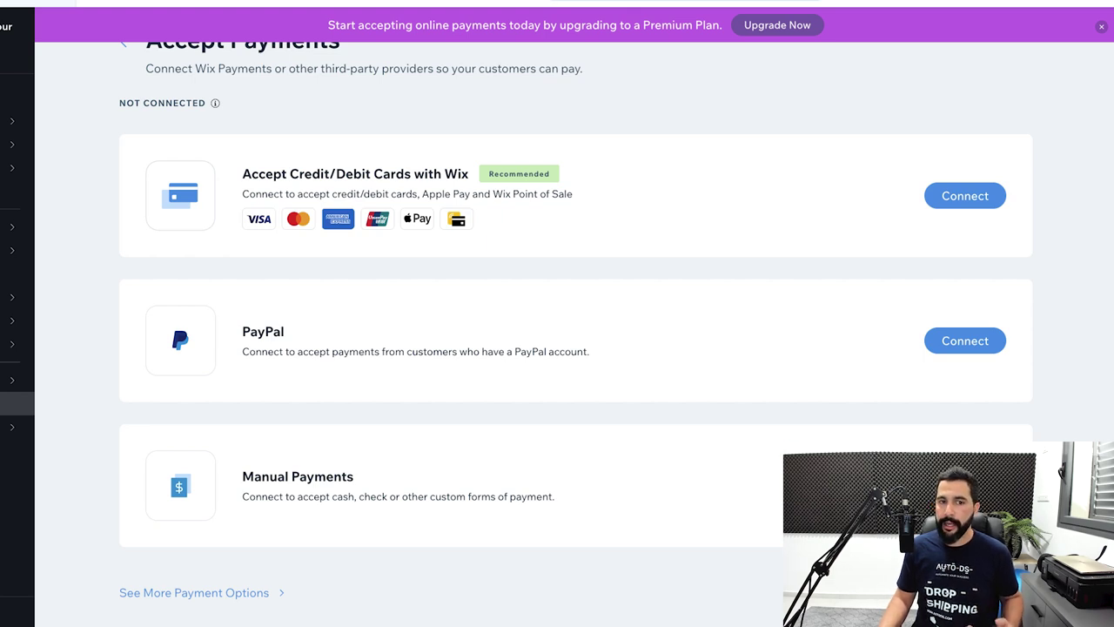
left_click(964, 196)
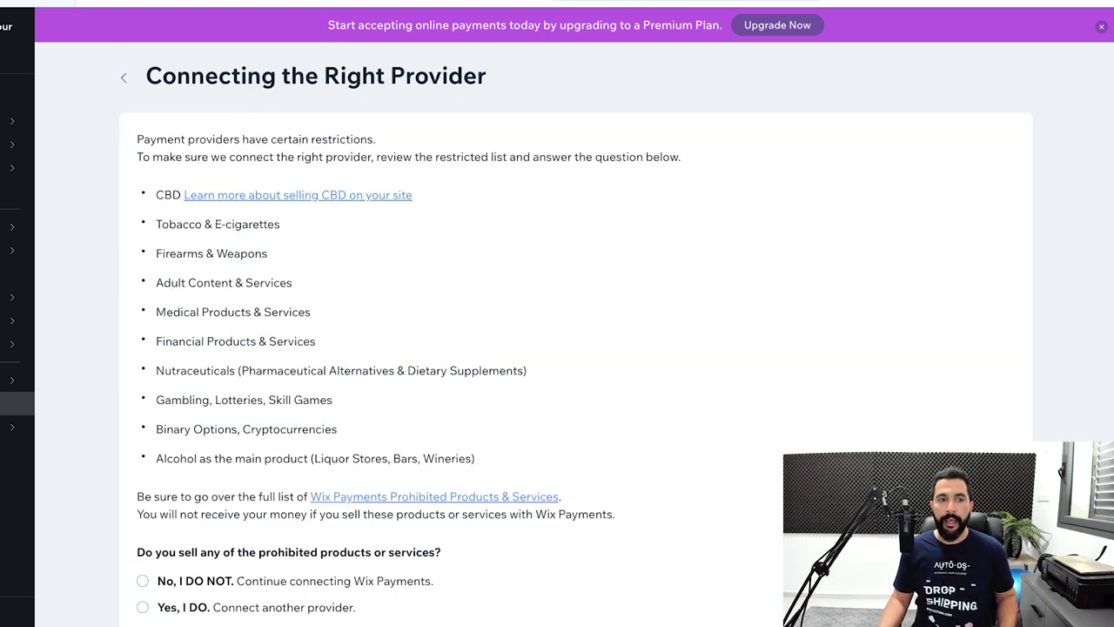
scroll(575, 348, "down", 1)
scroll(574, 339, "down", 1)
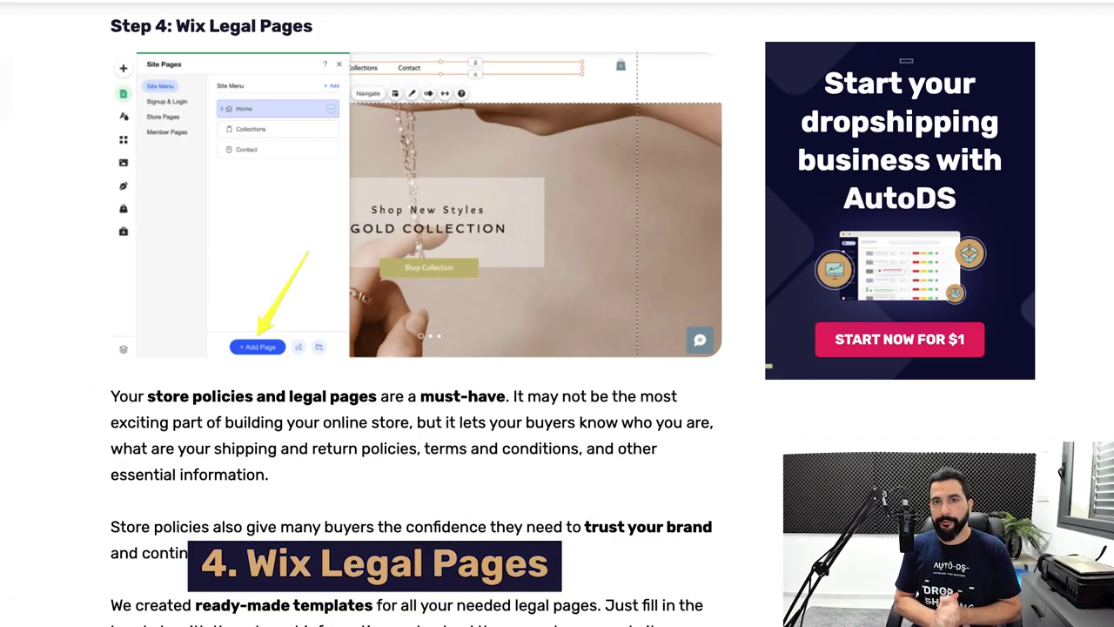
- Switch to the AutoDS blog article and read its Wix legal pages section and the linked Shipping Policy template
scroll(416, 314, "down", 5)
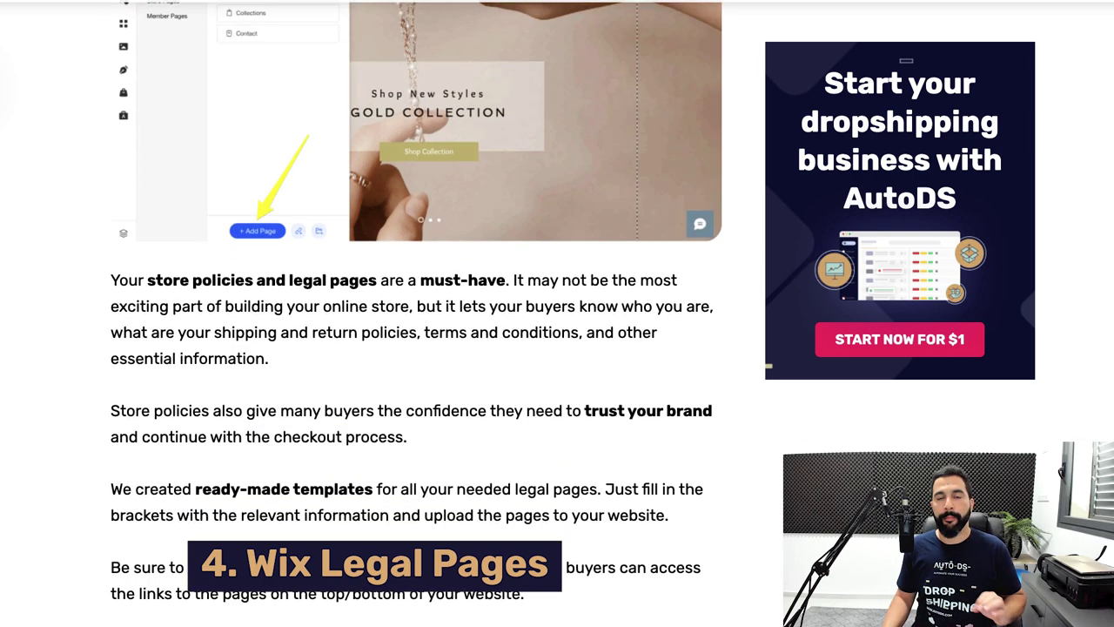
scroll(412, 313, "up", 1)
scroll(411, 313, "down", 1)
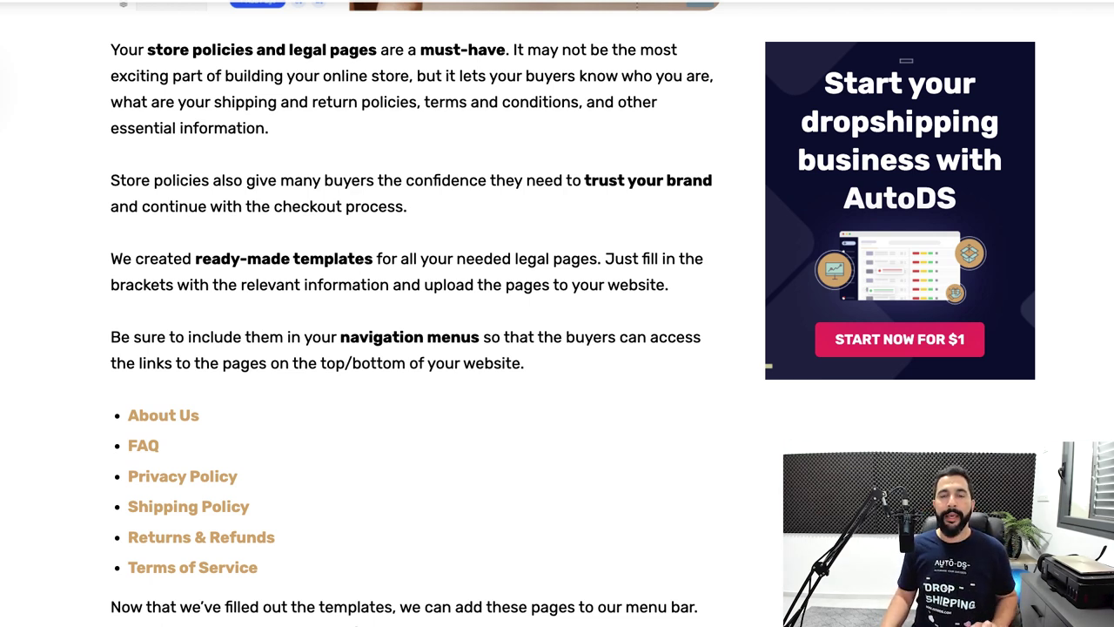
scroll(415, 314, "down", 1)
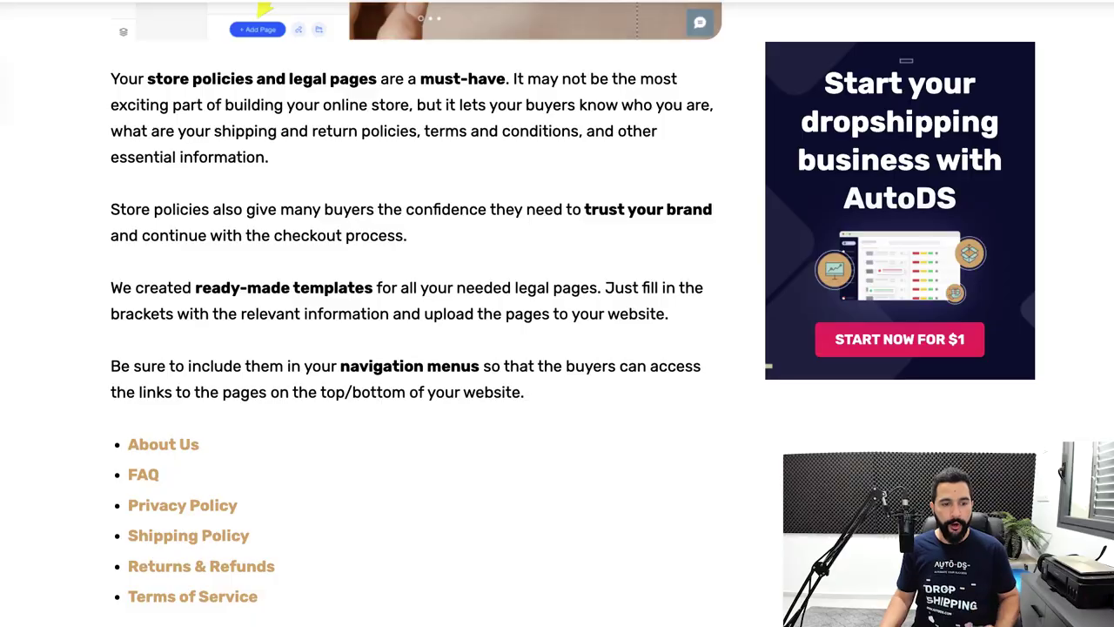
scroll(416, 311, "down", 1)
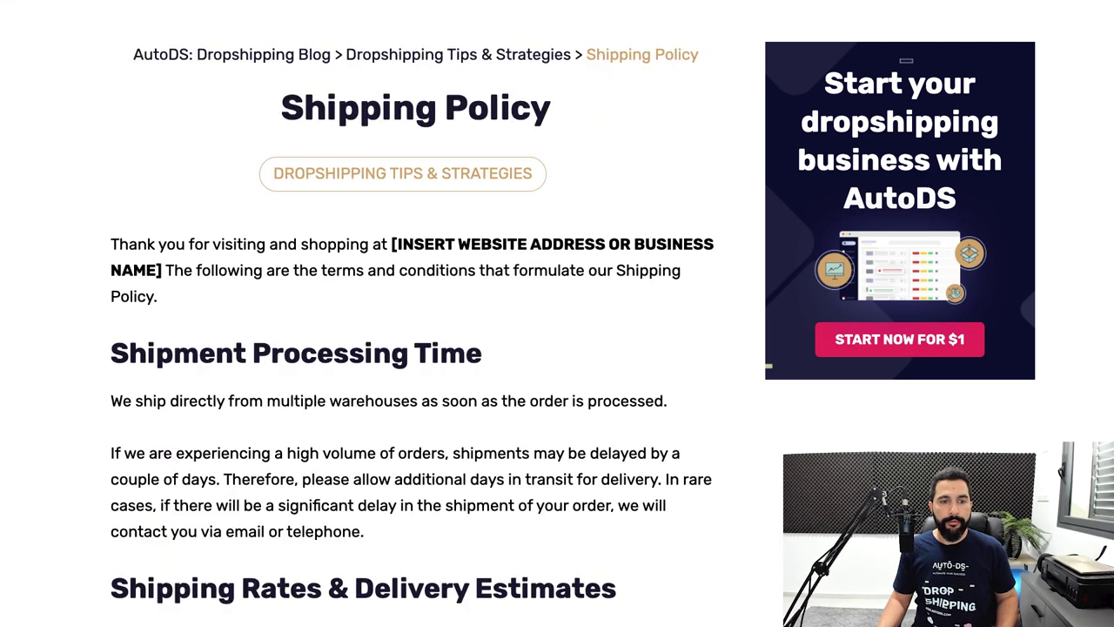
scroll(409, 348, "down", 1)
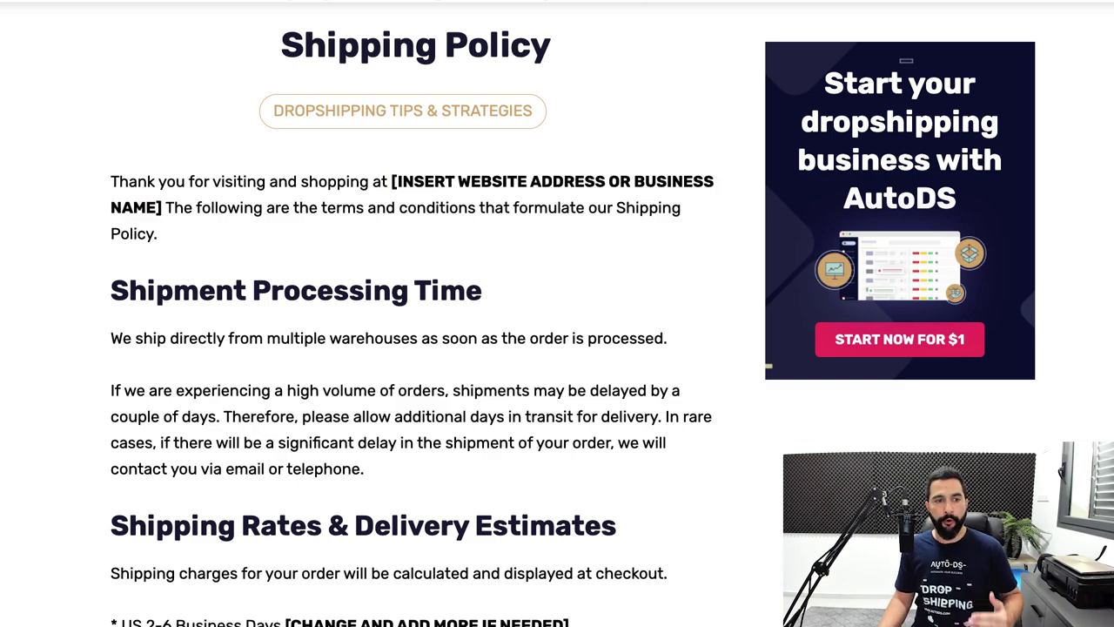
scroll(418, 348, "down", 6)
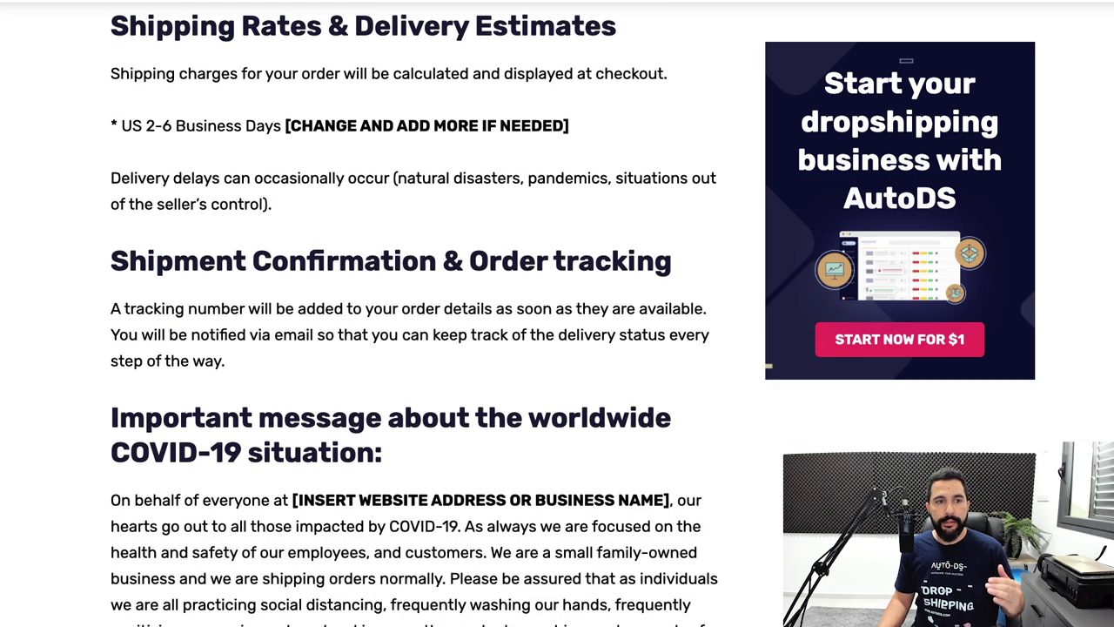
- Read the Shipping Policy template's delivery, COVID-19 and customs sections with their fill-in placeholders, and the article's list of legal page templates
scroll(414, 311, "up", 1)
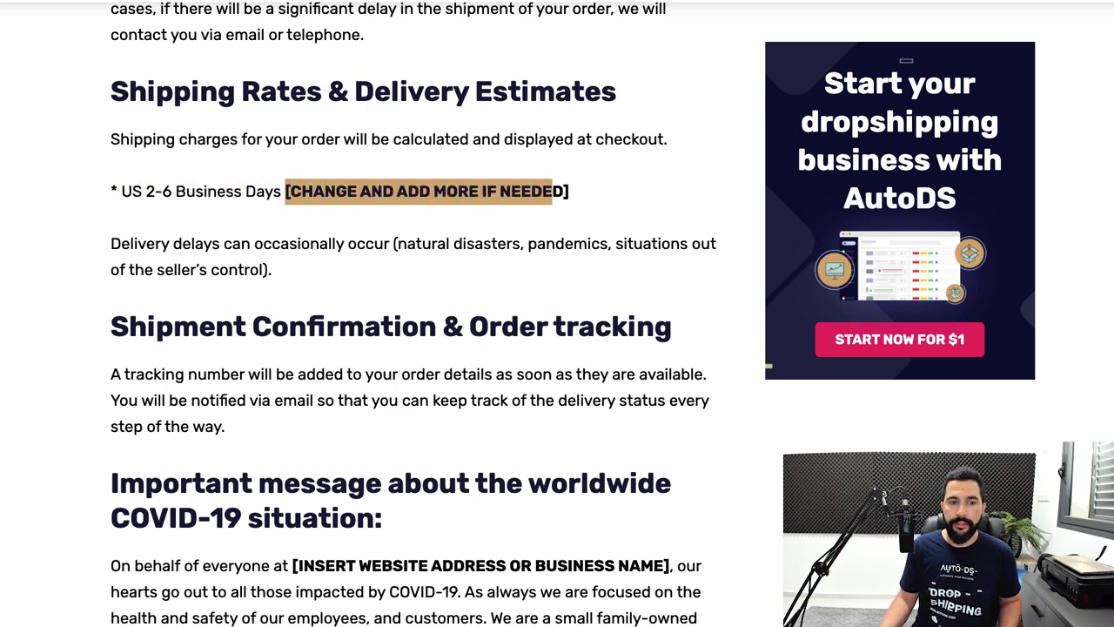
scroll(415, 314, "down", 1)
scroll(414, 313, "down", 4)
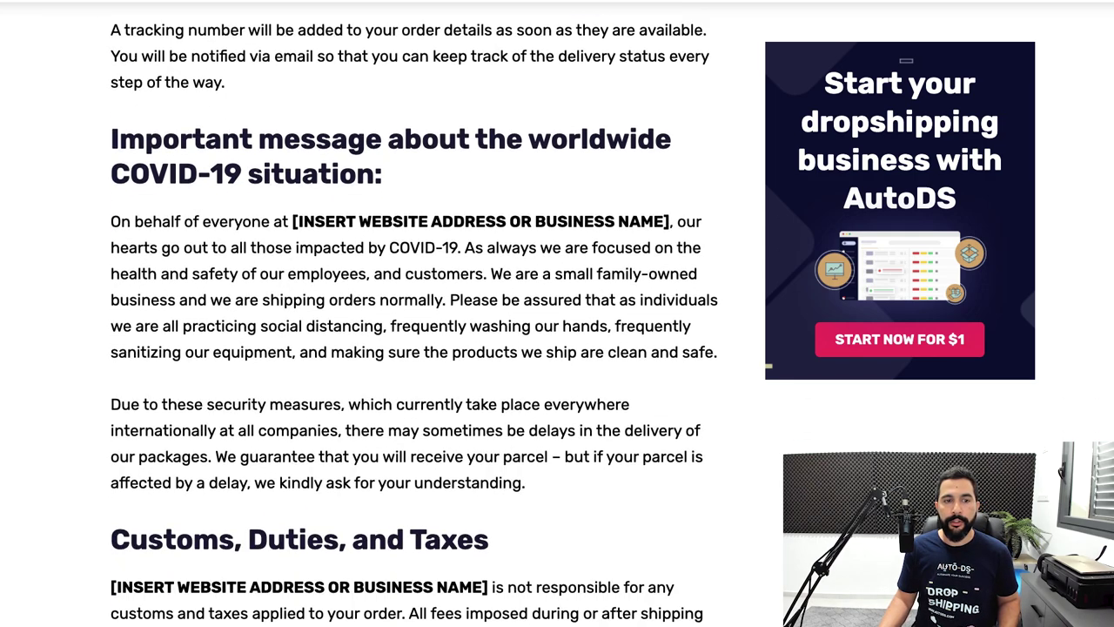
scroll(414, 313, "down", 2)
scroll(414, 313, "up", 2)
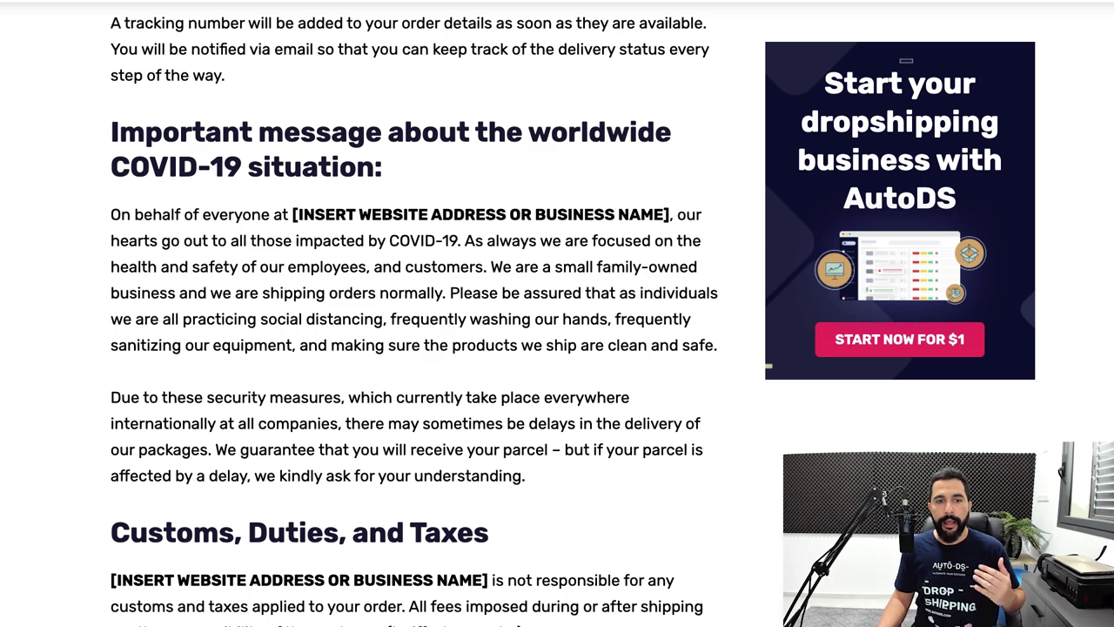
scroll(414, 313, "down", 4)
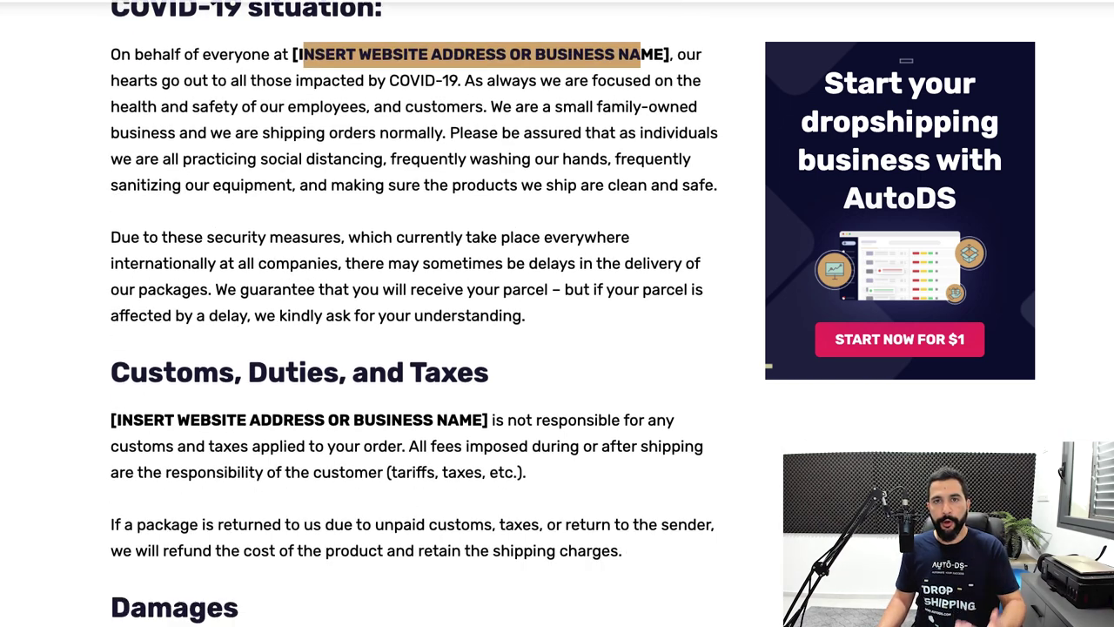
scroll(414, 314, "down", 3)
scroll(414, 313, "up", 4)
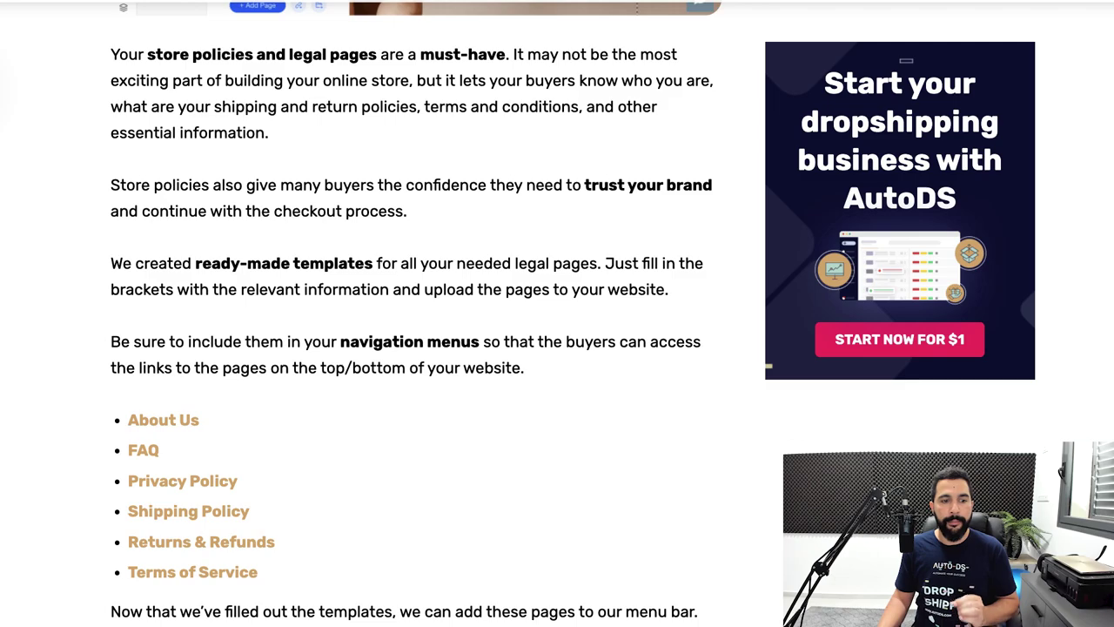
scroll(414, 313, "down", 3)
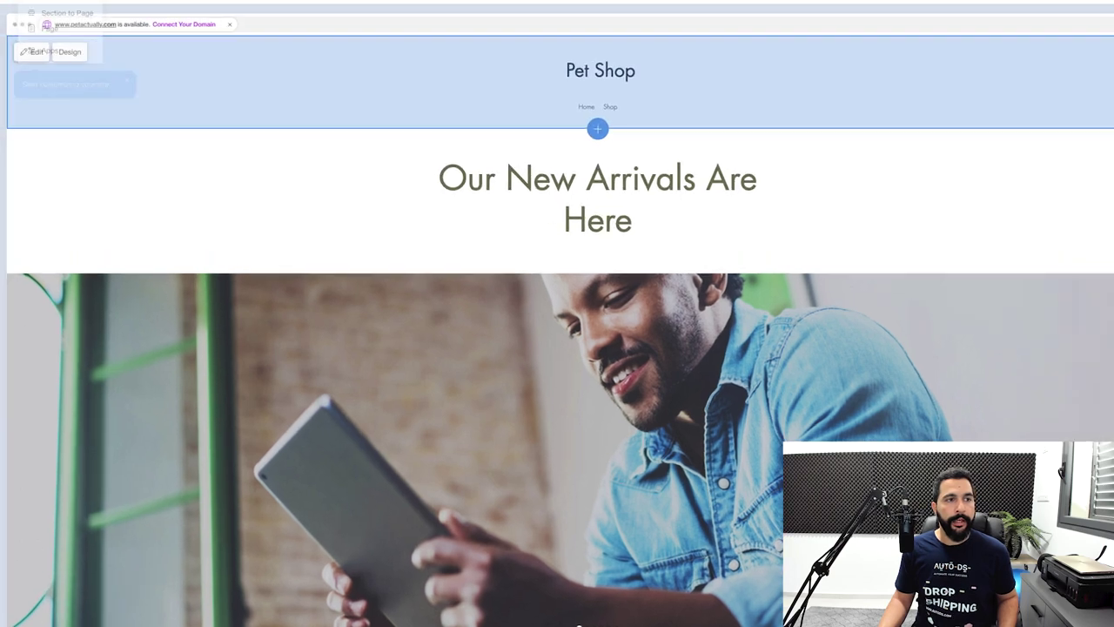
- Add an About Us page to the site using the centered About layout with the speech-bubble icon
mouse_move(147, 56)
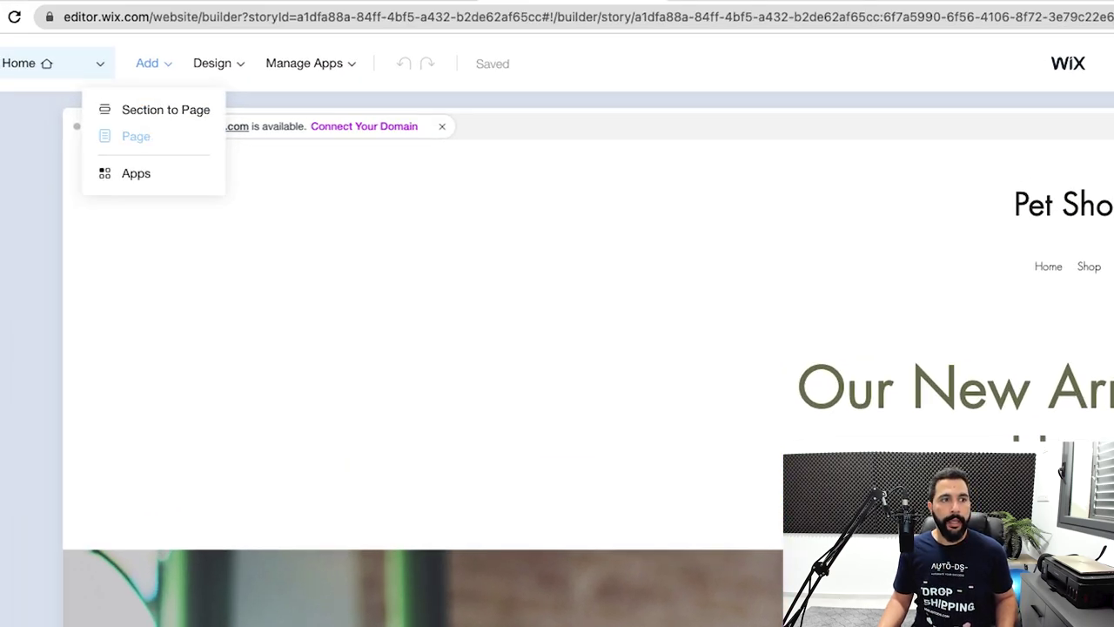
left_click(136, 136)
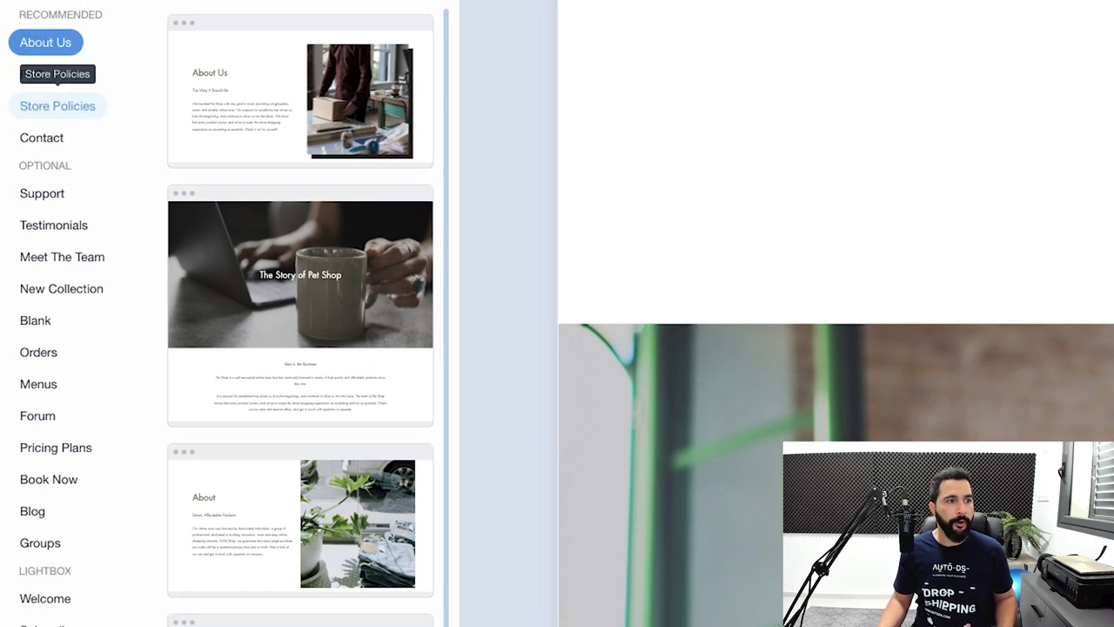
scroll(300, 348, "down", 4)
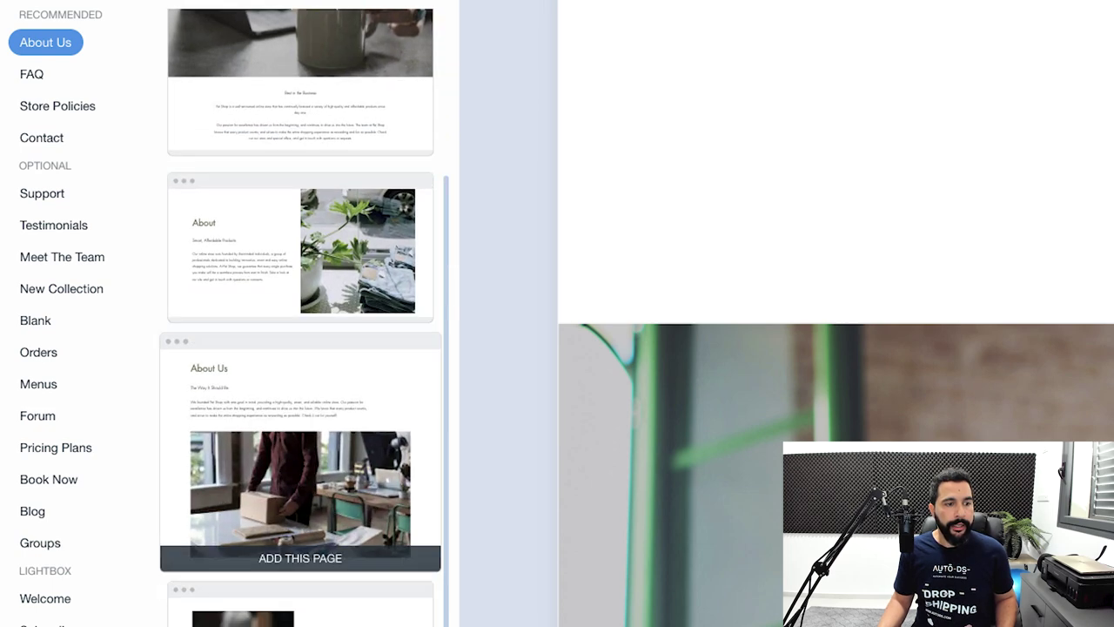
scroll(301, 348, "down", 6)
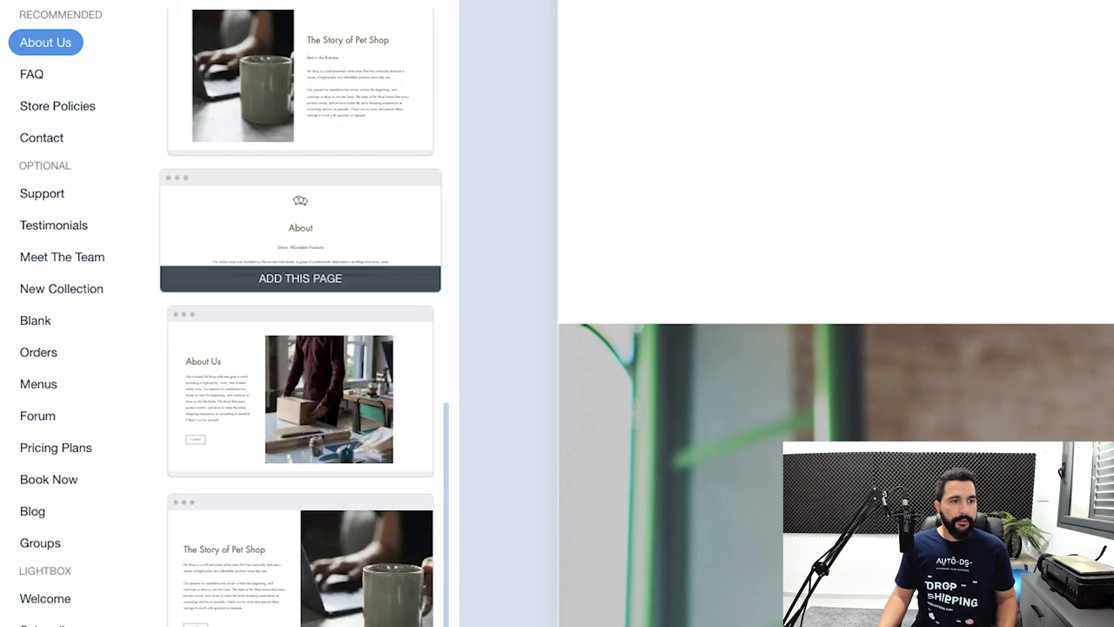
left_click(300, 277)
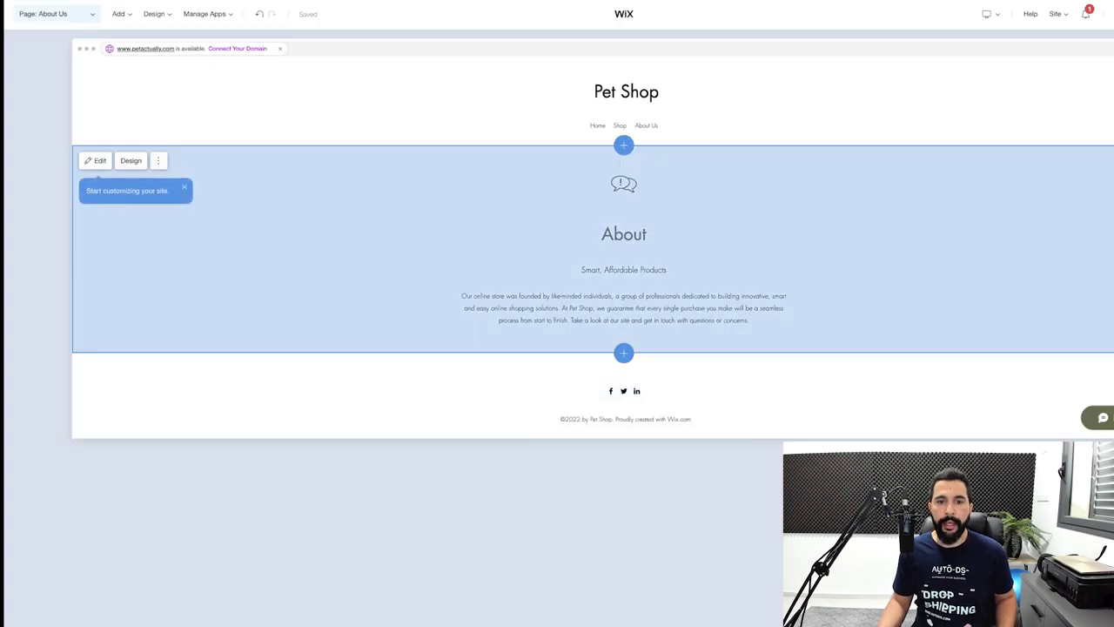
- Open the About section for editing and select its entire description text
left_click(623, 308)
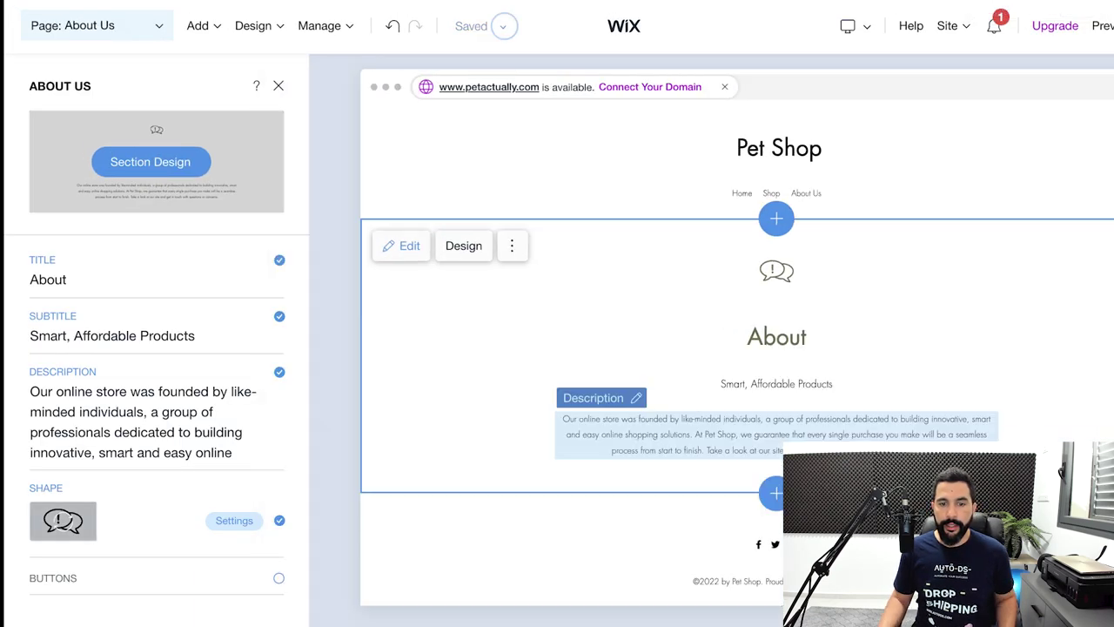
left_click(79, 390)
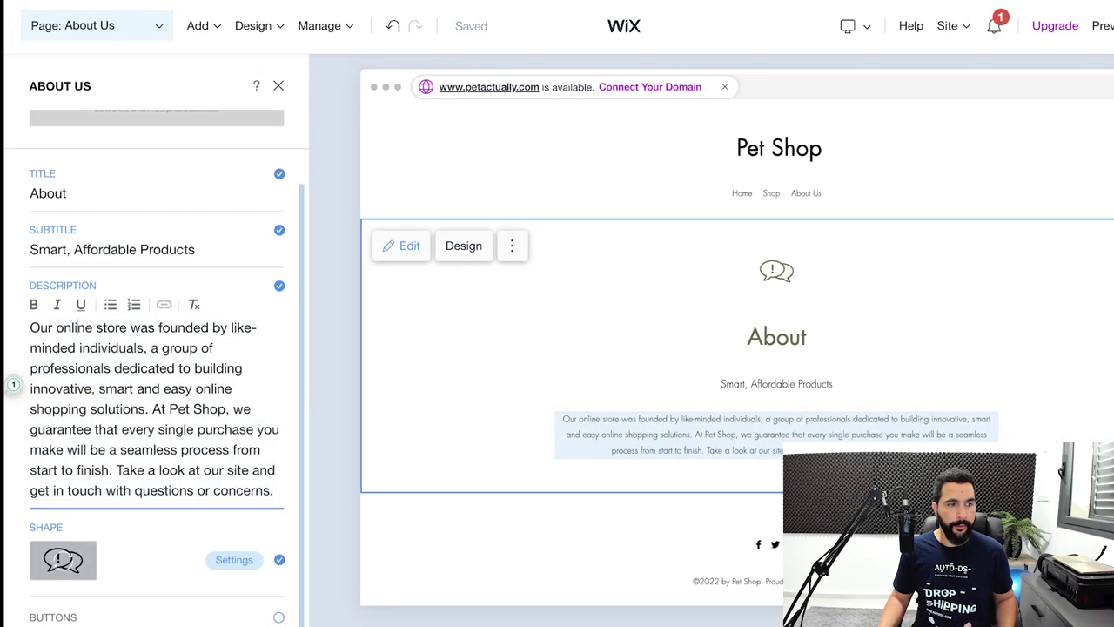
left_click_drag(30, 322, 272, 485)
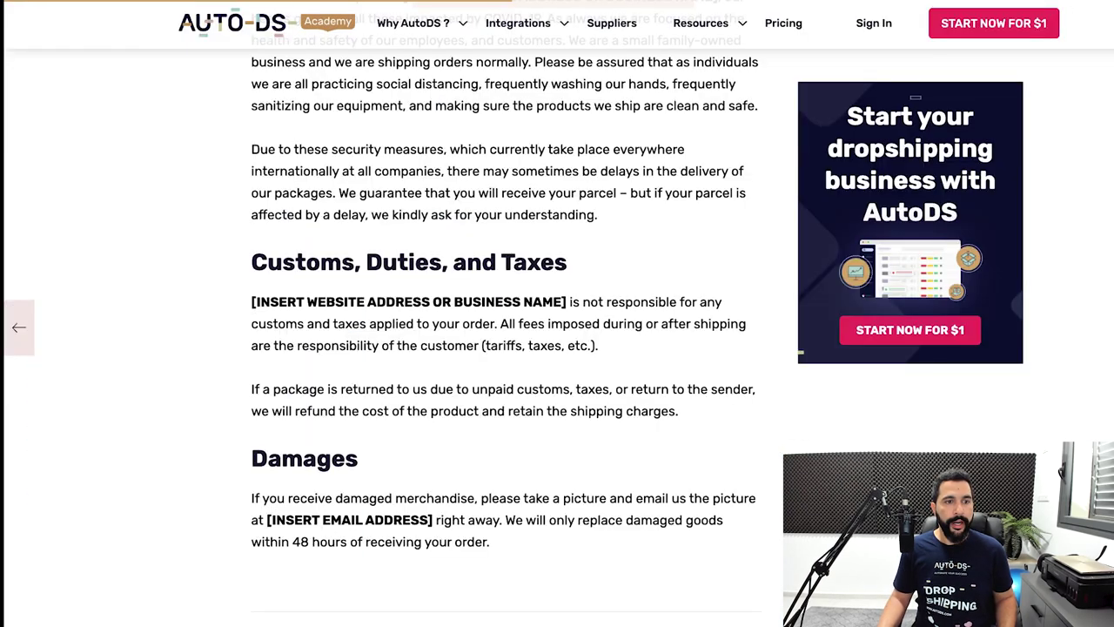
- Switch to the AutoDS article's Shipping Policy template and select its text as replacement content for the page
scroll(504, 348, "up", 3)
left_click_drag(408, 211, 694, 210)
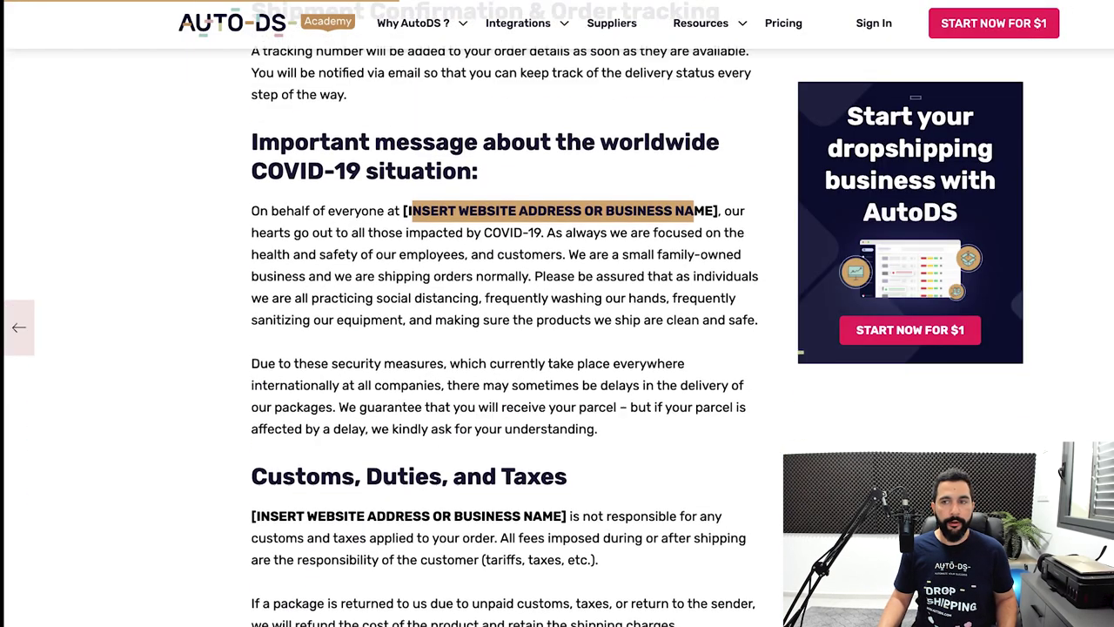
scroll(693, 211, "up", 8)
left_click_drag(251, 250, 576, 469)
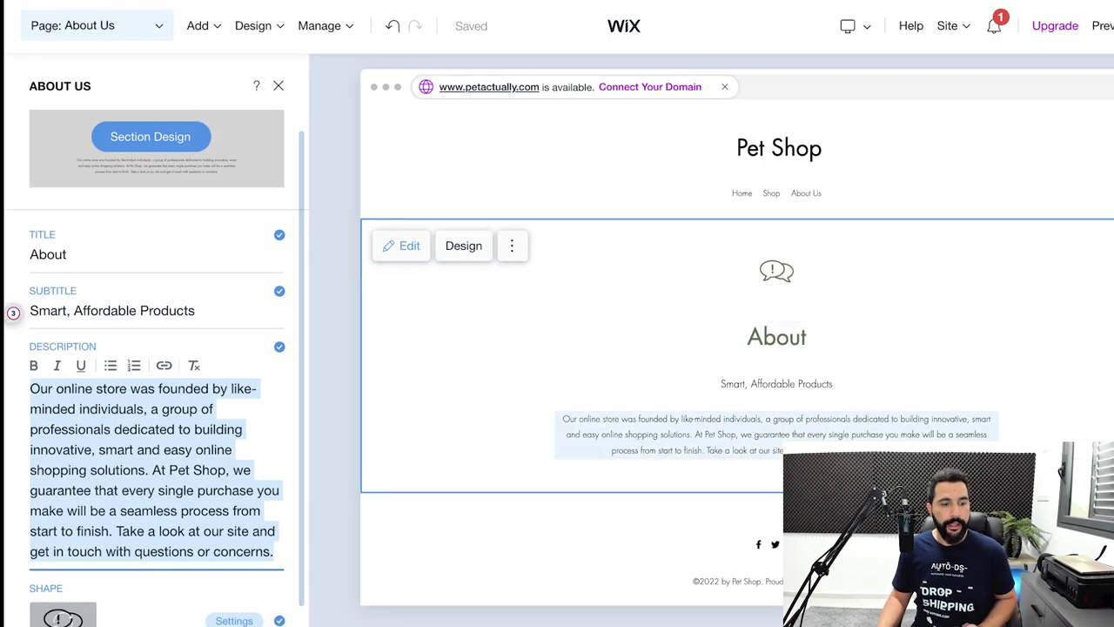
- Open the site's page manager and delete the second About Us page
mouse_move(204, 26)
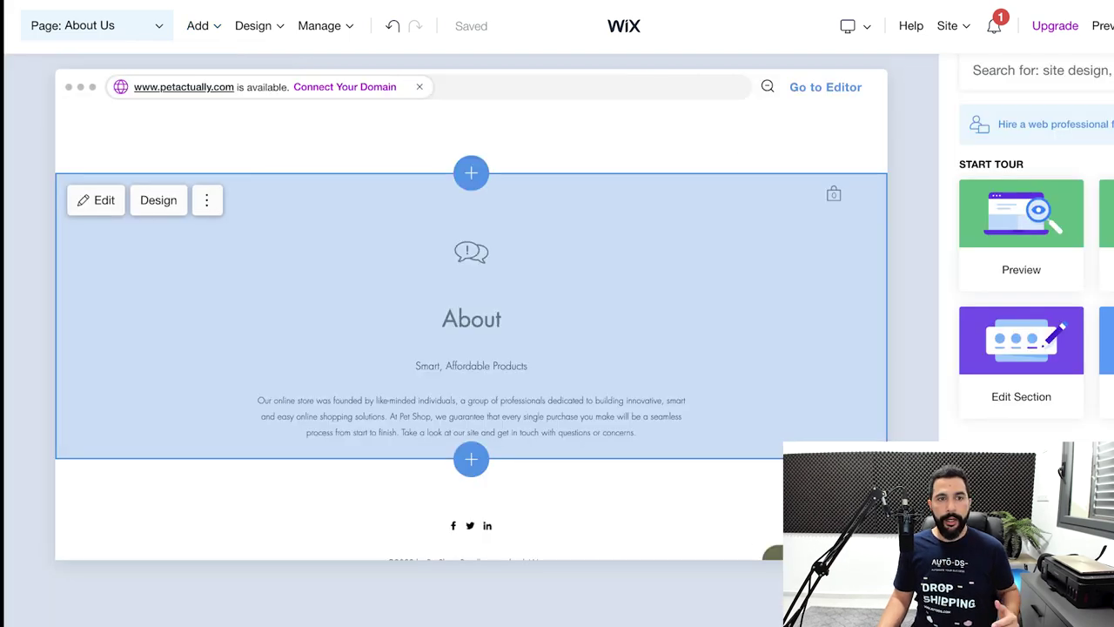
left_click(96, 199)
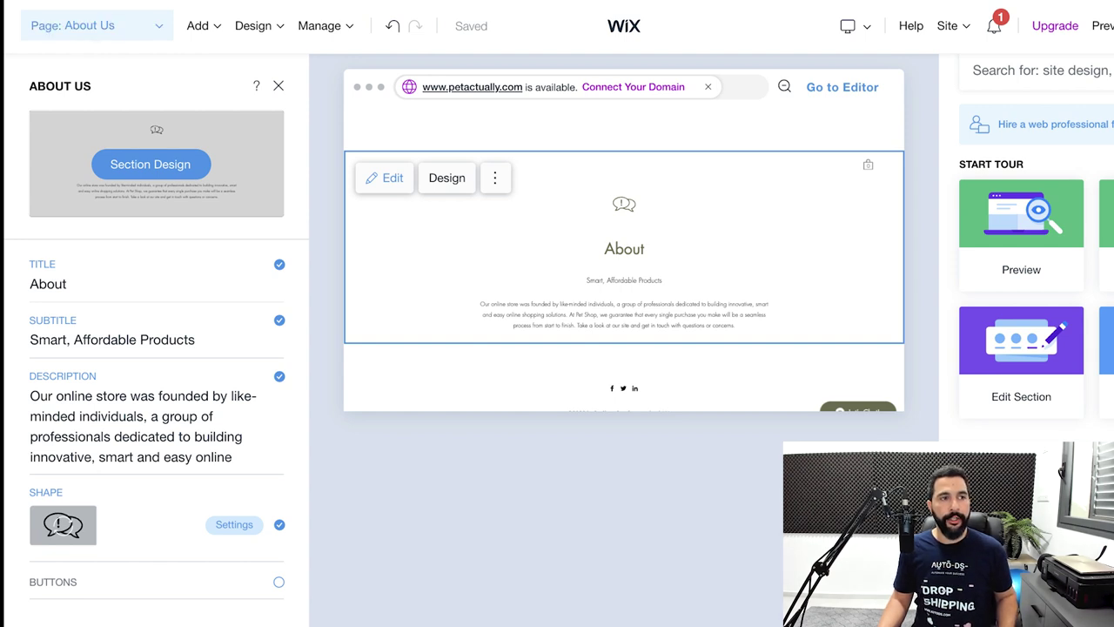
left_click(96, 25)
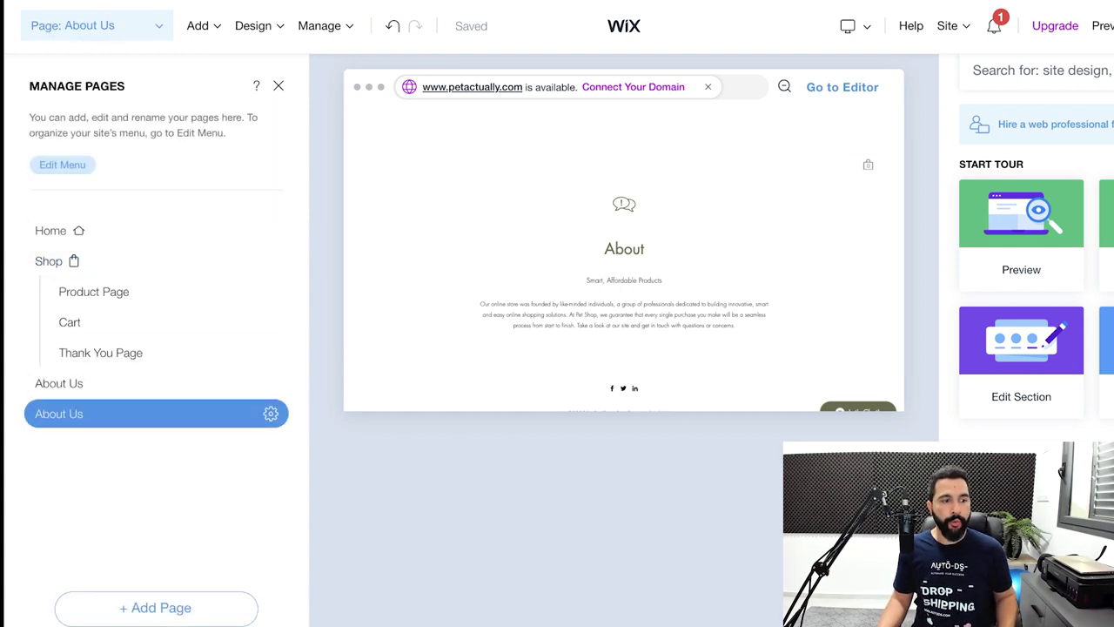
left_click_drag(67, 414, 72, 352)
left_click(70, 382)
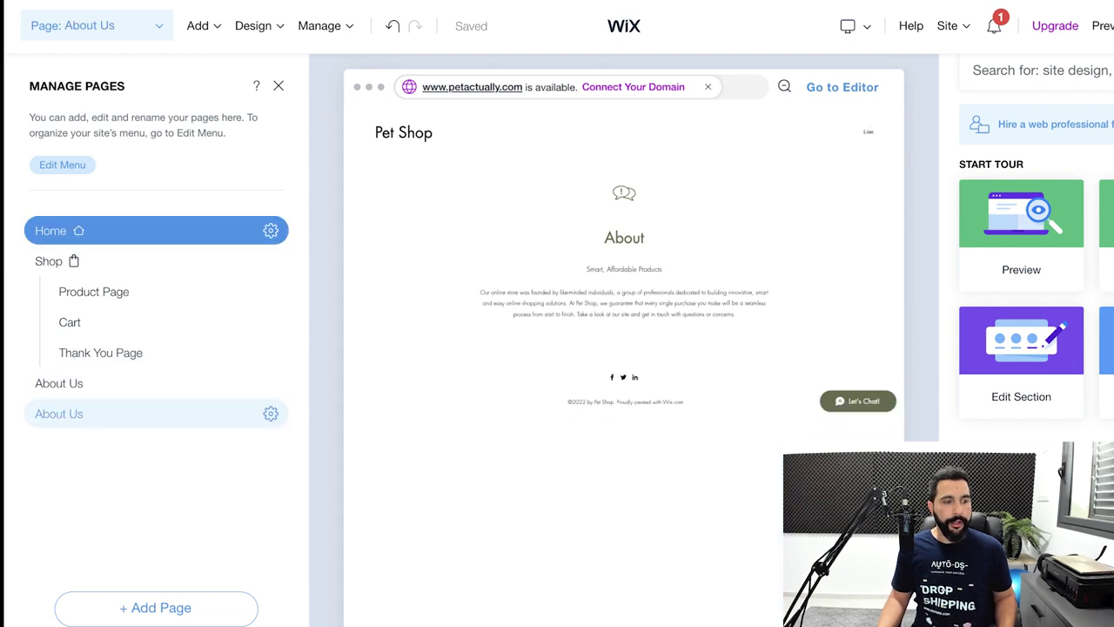
left_click(69, 413)
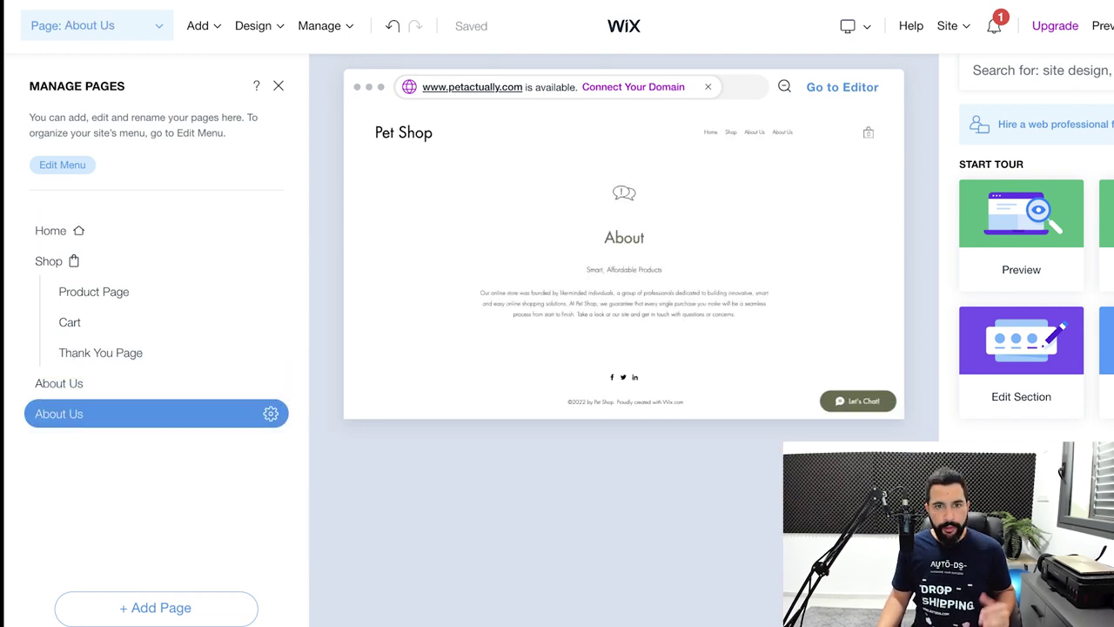
left_click(271, 414)
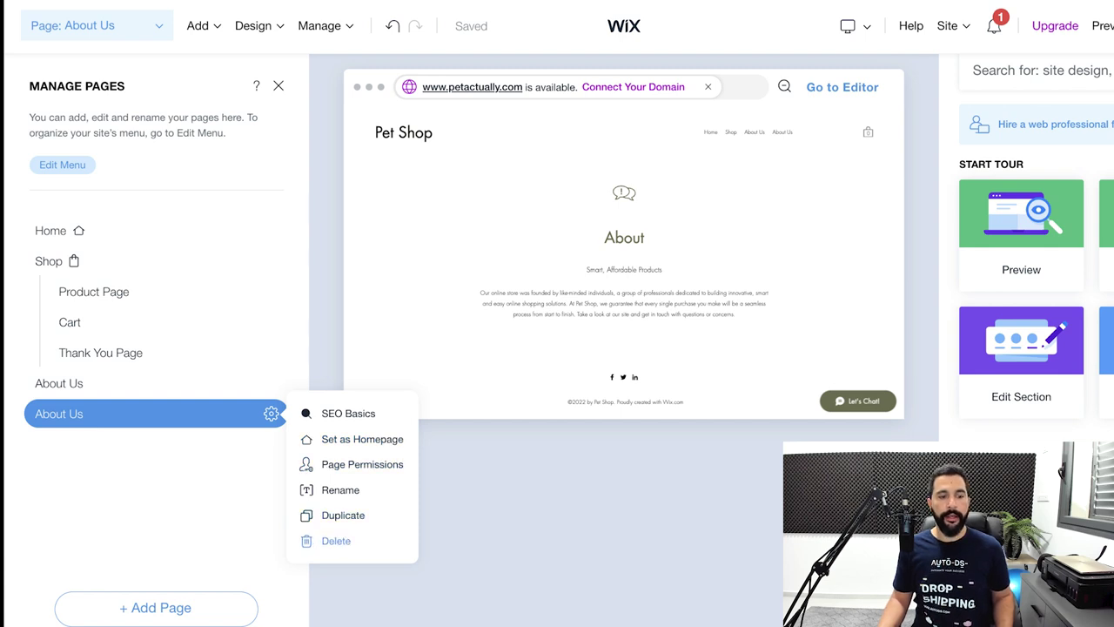
left_click(336, 541)
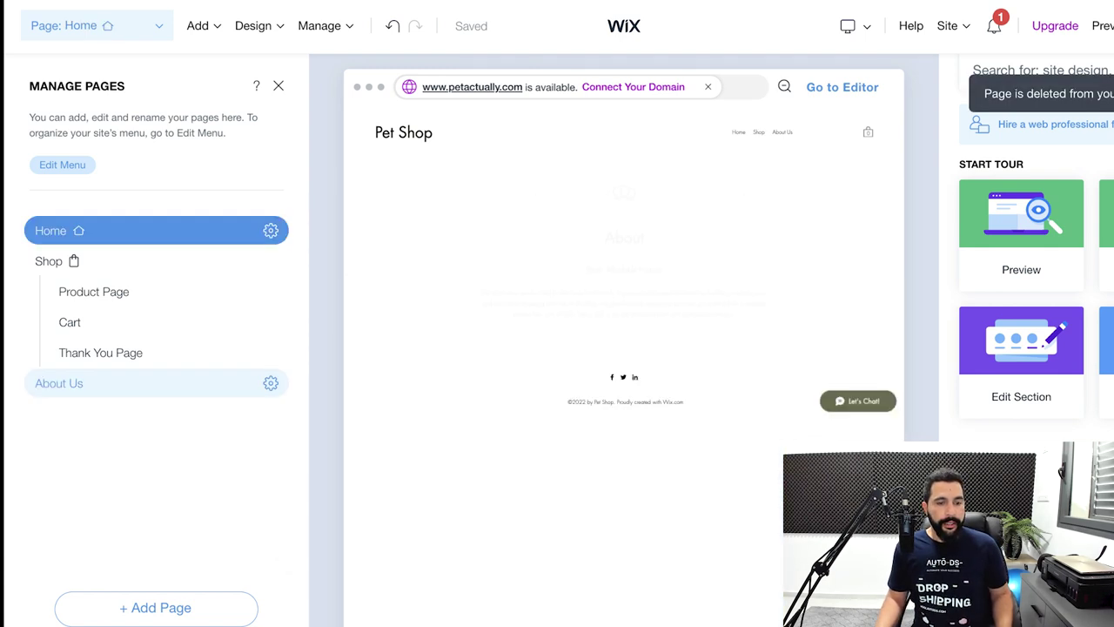
- Duplicate the remaining About Us page
left_click(130, 383)
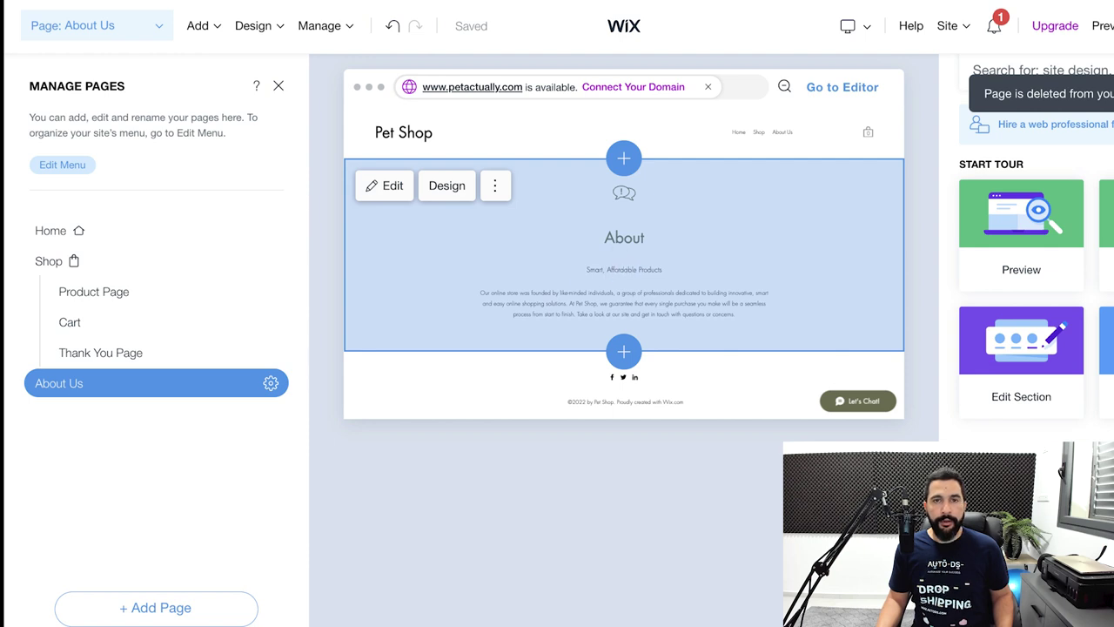
left_click(270, 383)
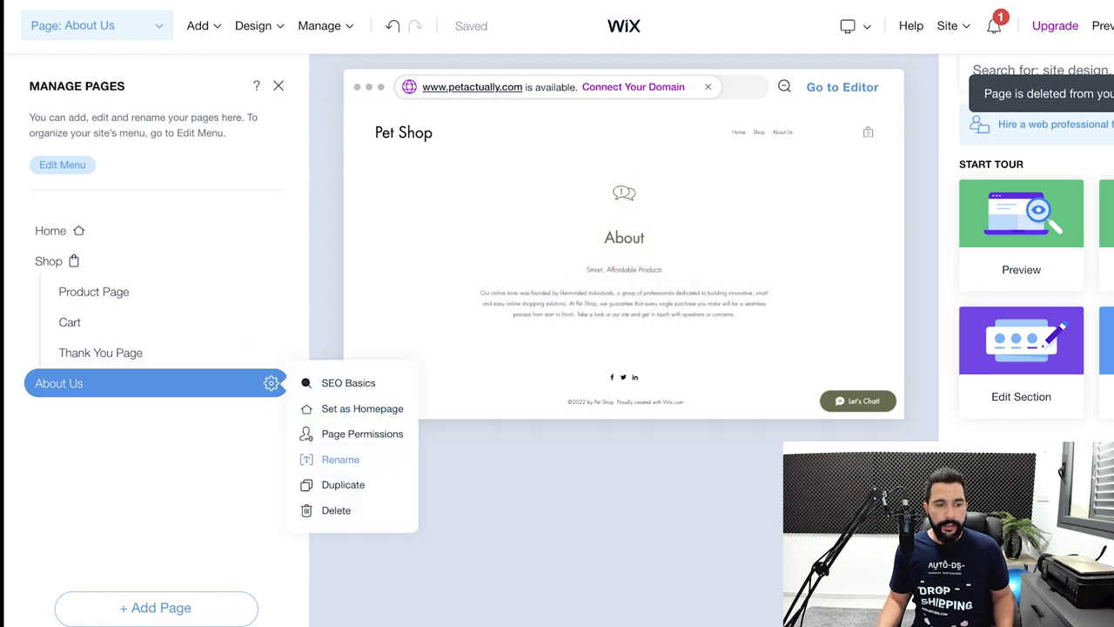
left_click(343, 484)
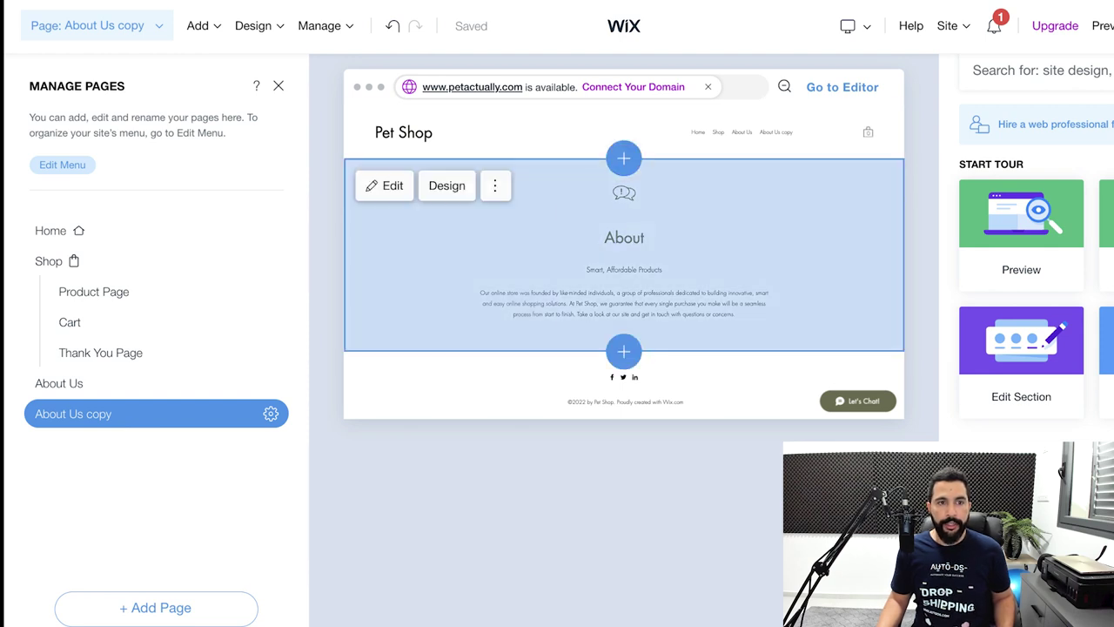
- Edit the copied page's section and set its title to "Shipping Policies"
left_click(494, 186)
left_click(384, 186)
triple_click(48, 306)
type("S")
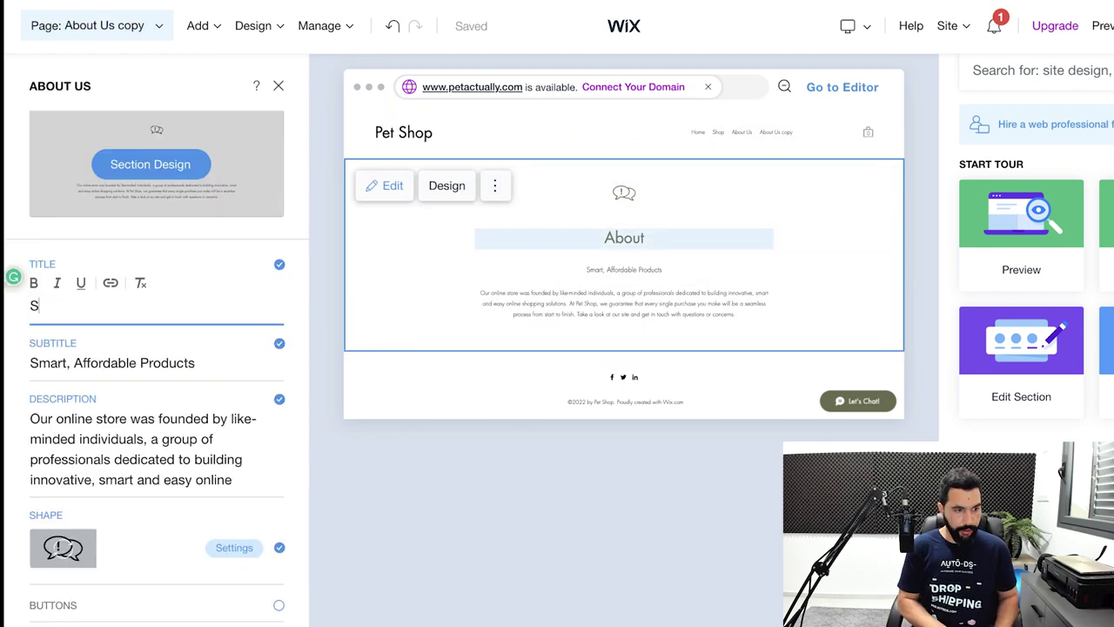
type("hipping Policies")
key("Tab")
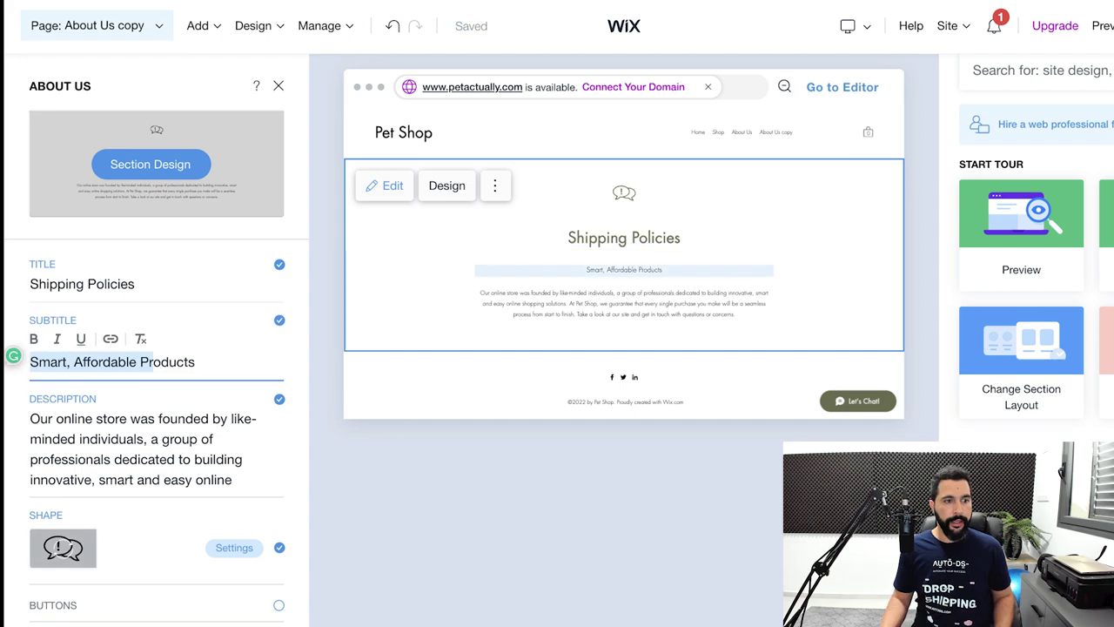
key("Tab")
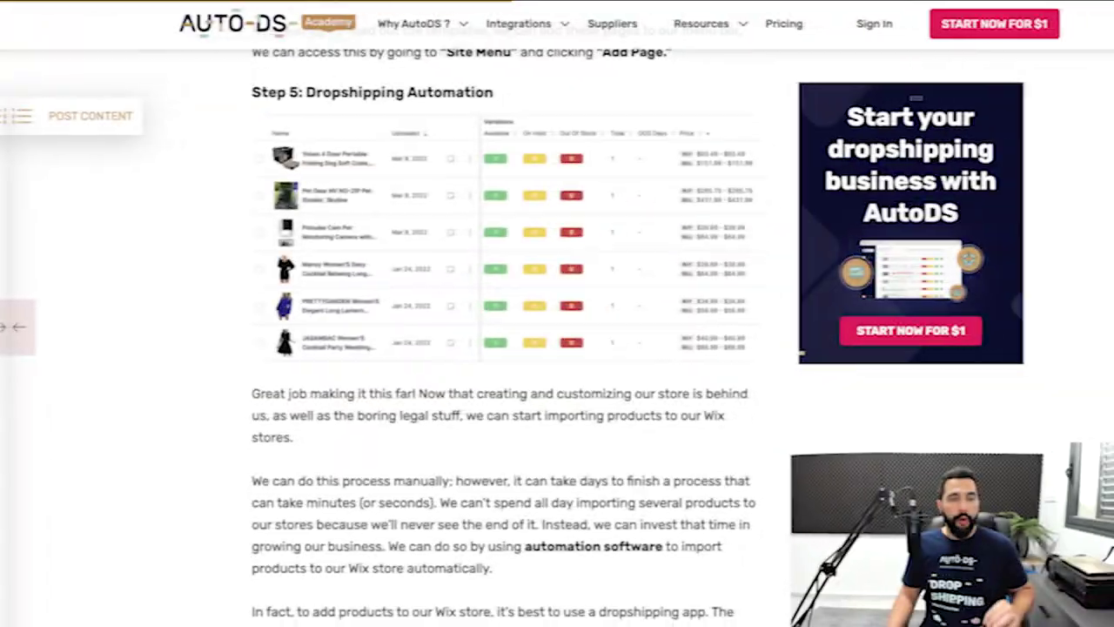
scroll(503, 348, "down", 1)
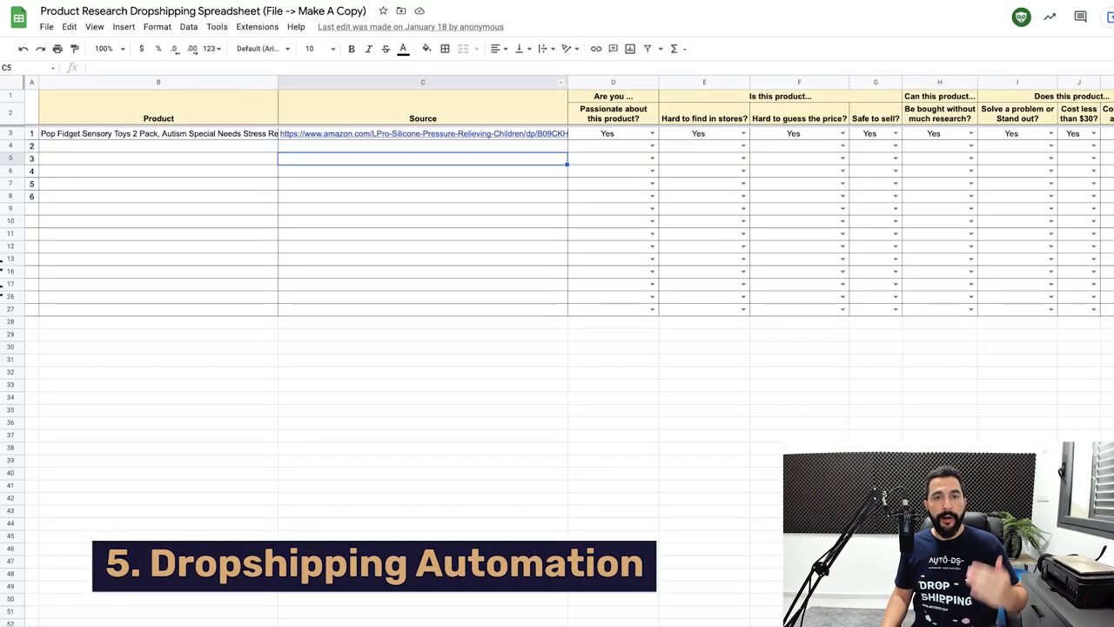
left_click(422, 183)
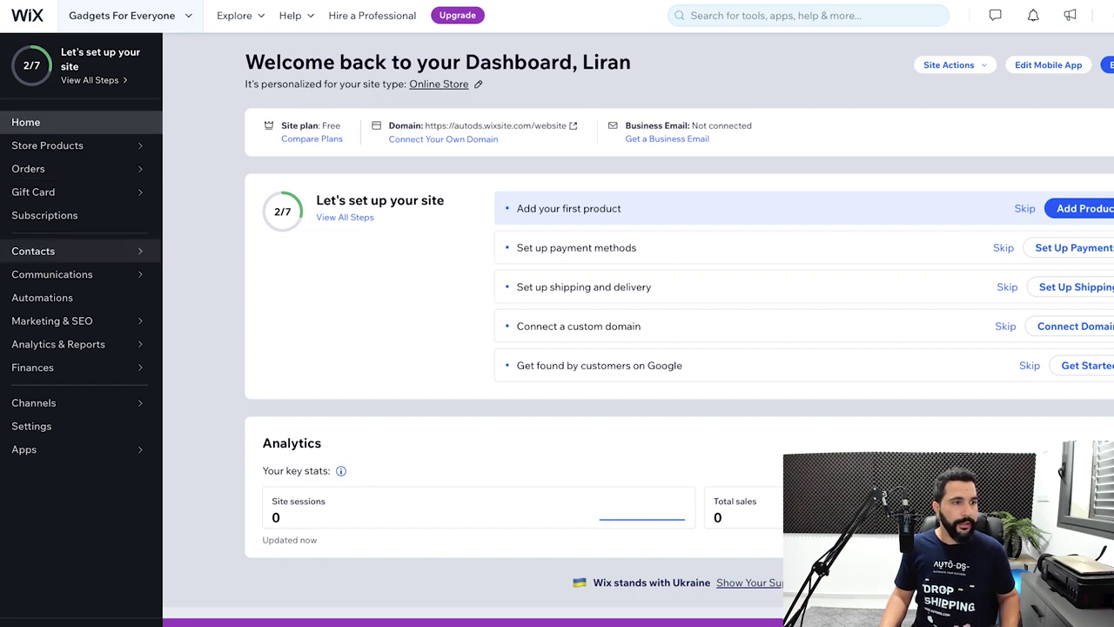
- Open the store's product list from the Wix dashboard and start a new physical product
mouse_move(81, 145)
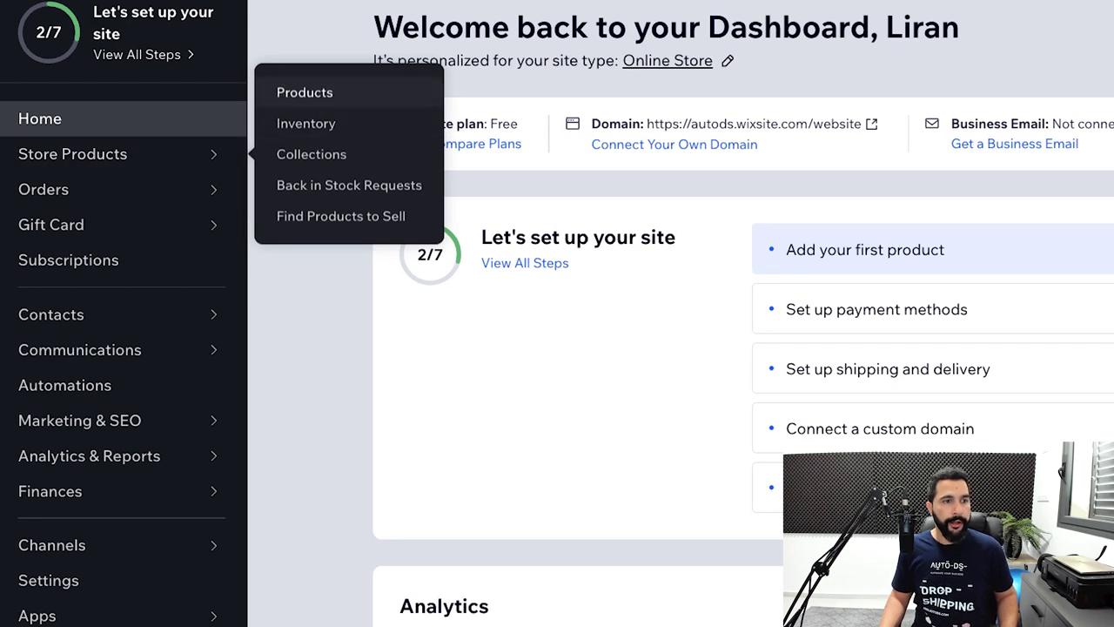
left_click(303, 92)
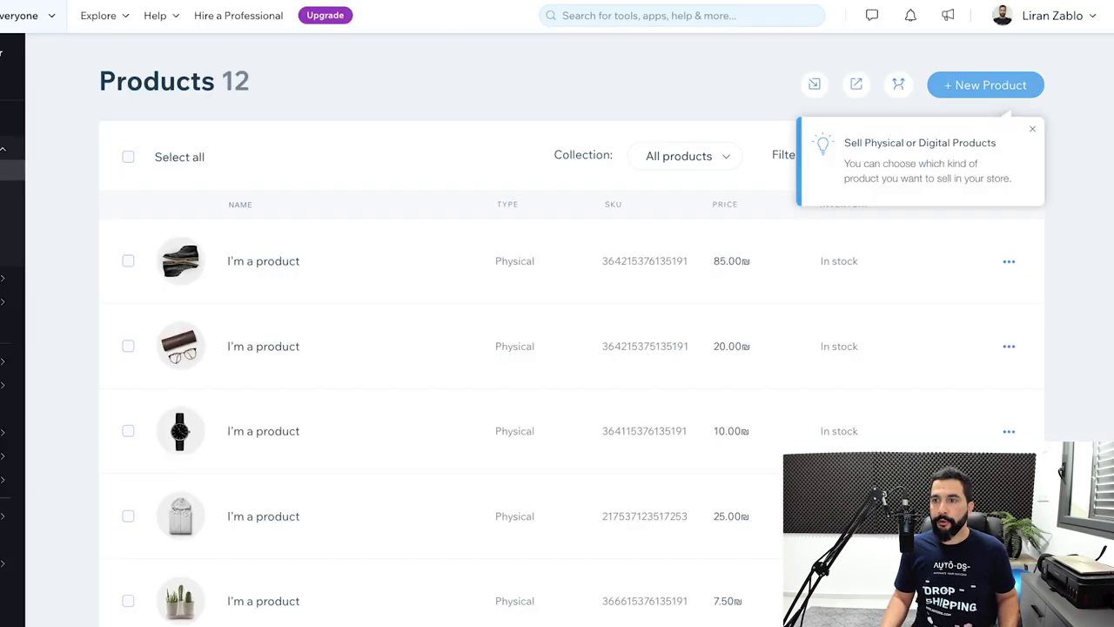
left_click(985, 85)
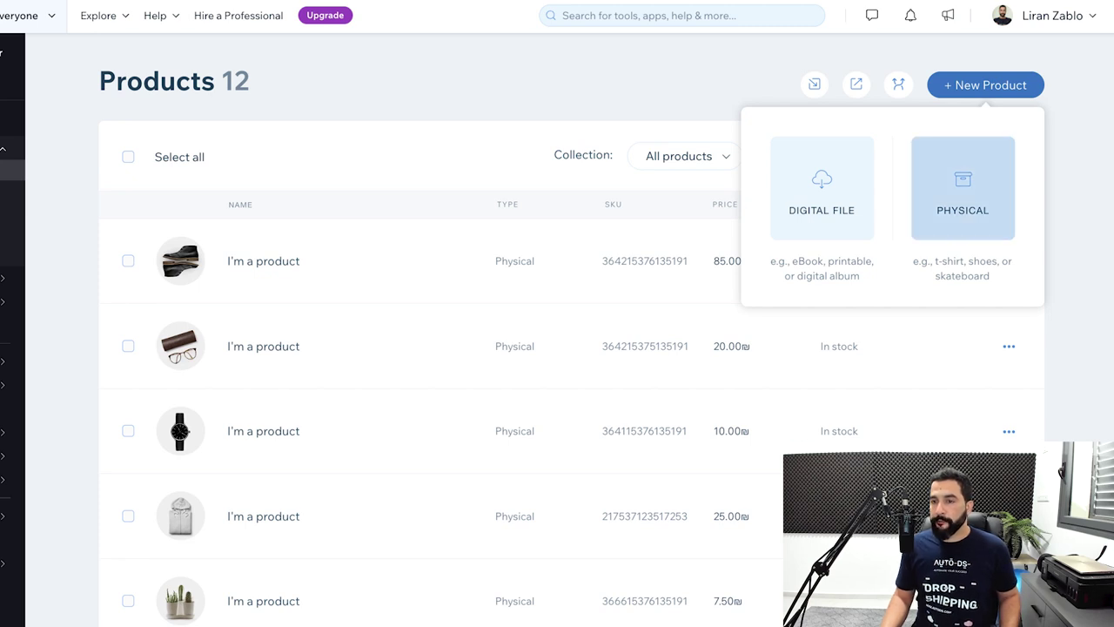
left_click(962, 187)
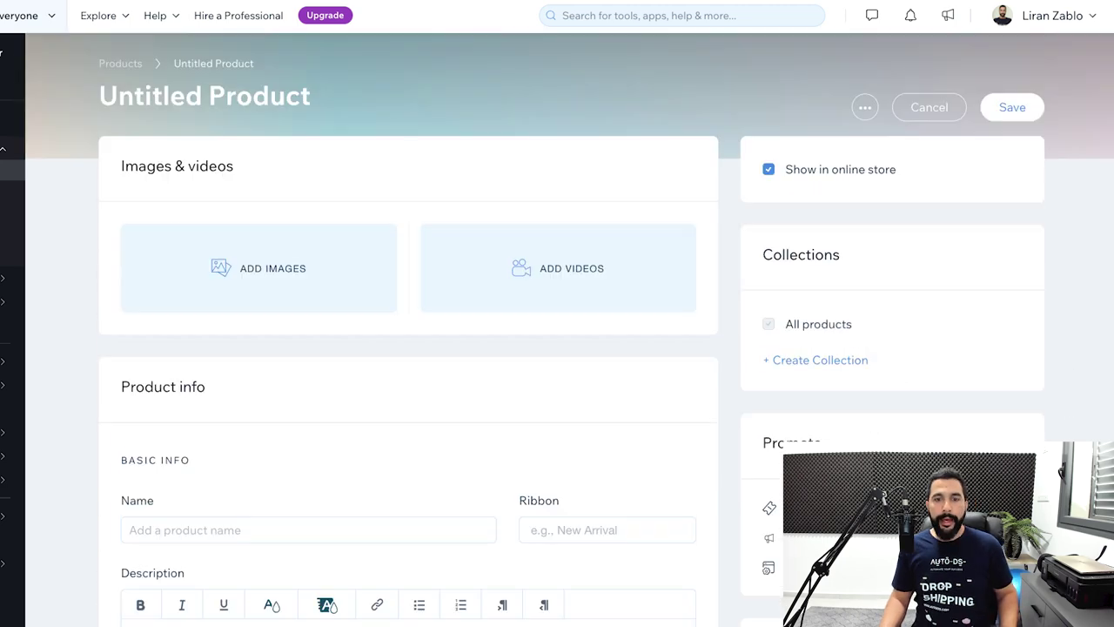
- Review the new product form's media, basic info, pricing, custom text, options, inventory, shipping and subscription sections
scroll(557, 313, "down", 4)
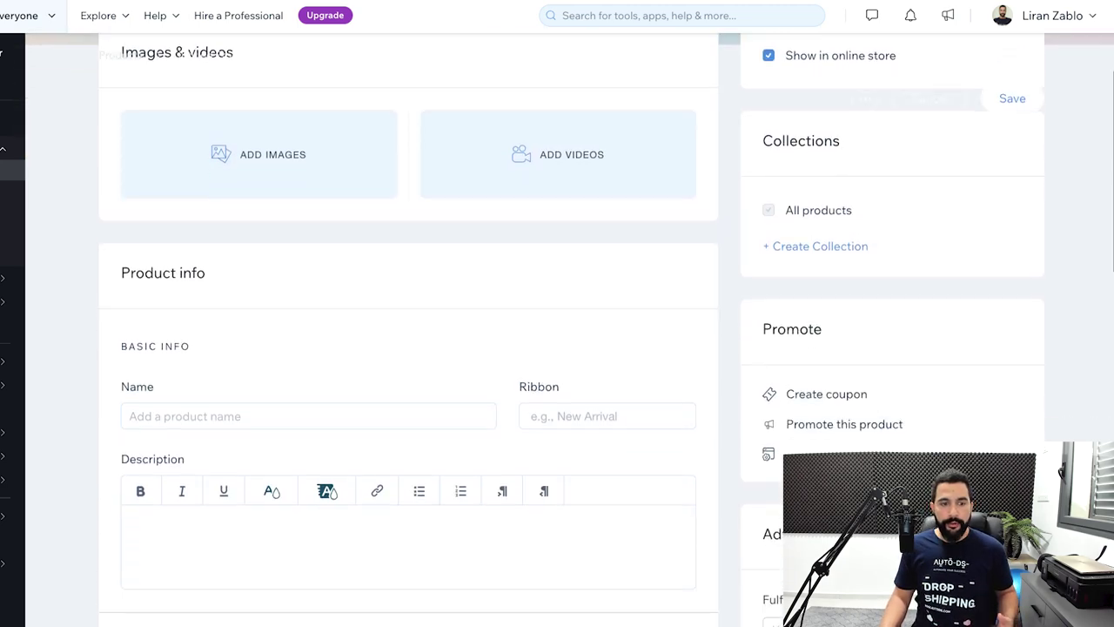
left_click(184, 335)
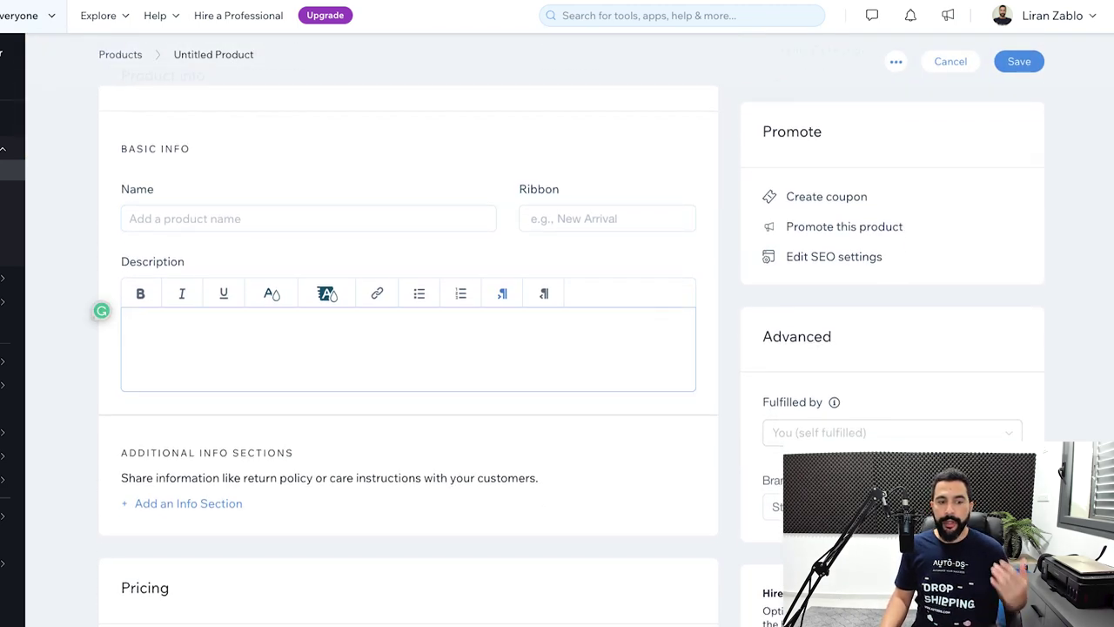
scroll(209, 348, "down", 4)
scroll(409, 348, "down", 4)
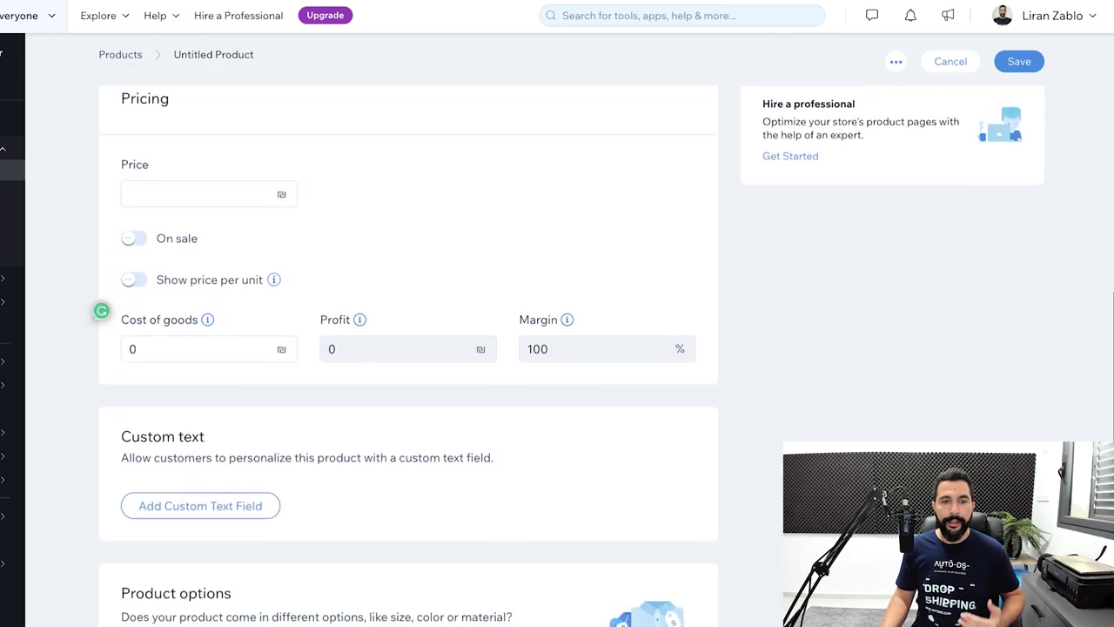
scroll(409, 348, "down", 3)
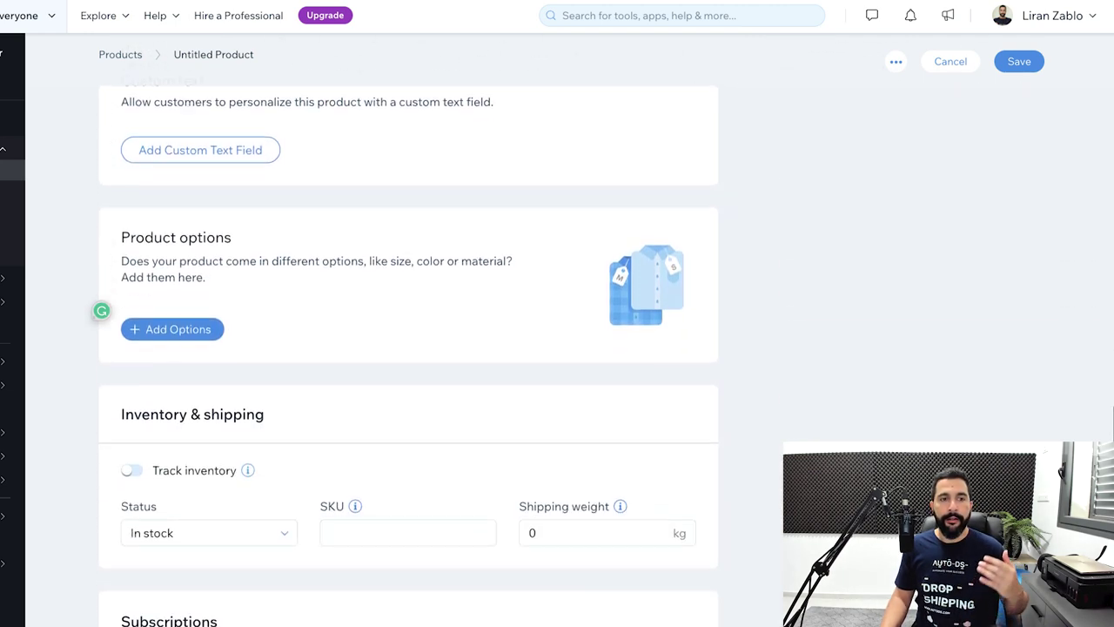
scroll(409, 348, "up", 1)
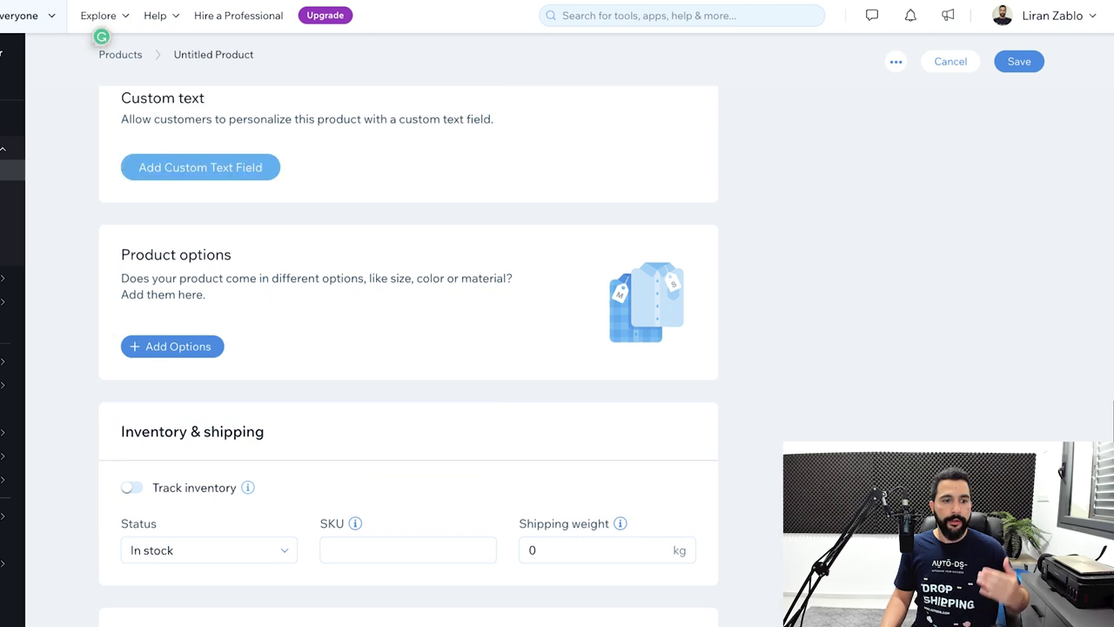
scroll(99, 34, "down", 2)
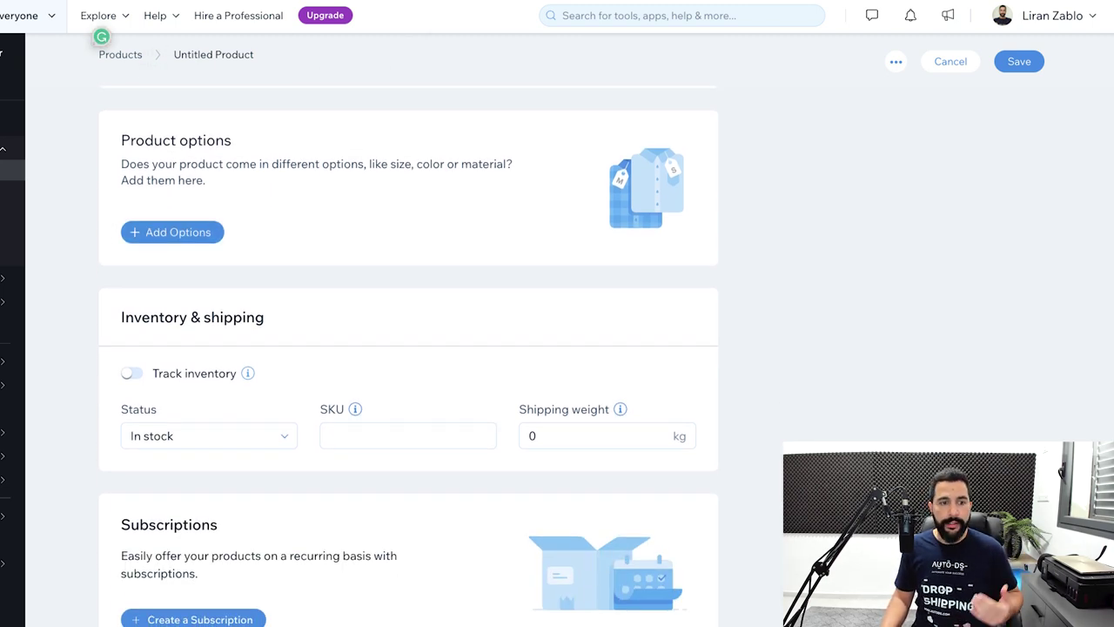
scroll(101, 36, "down", 2)
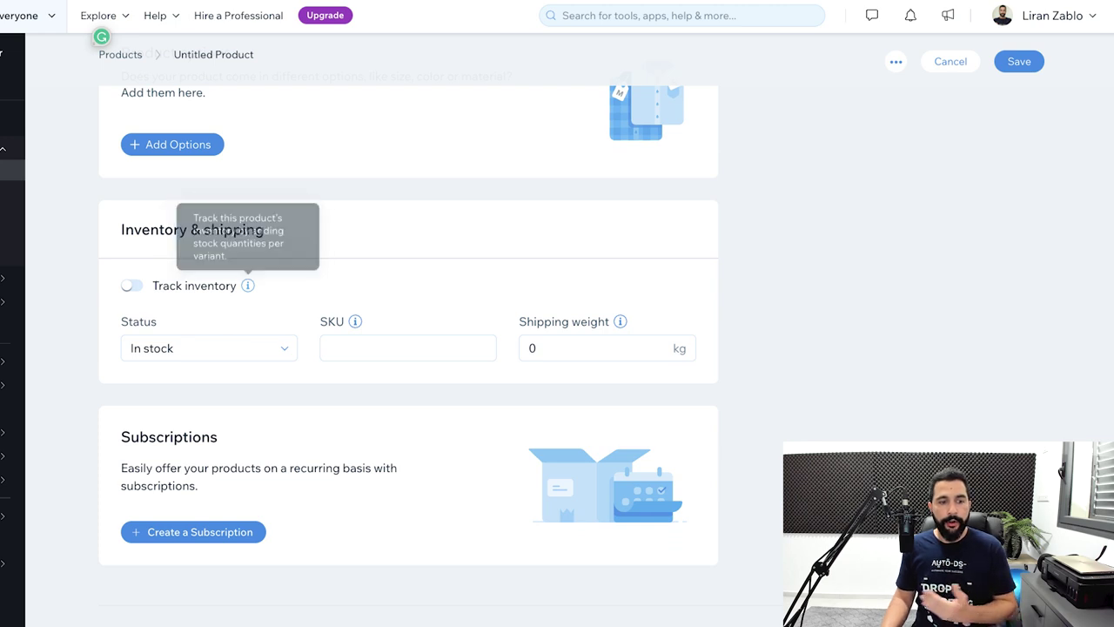
scroll(101, 37, "up", 4)
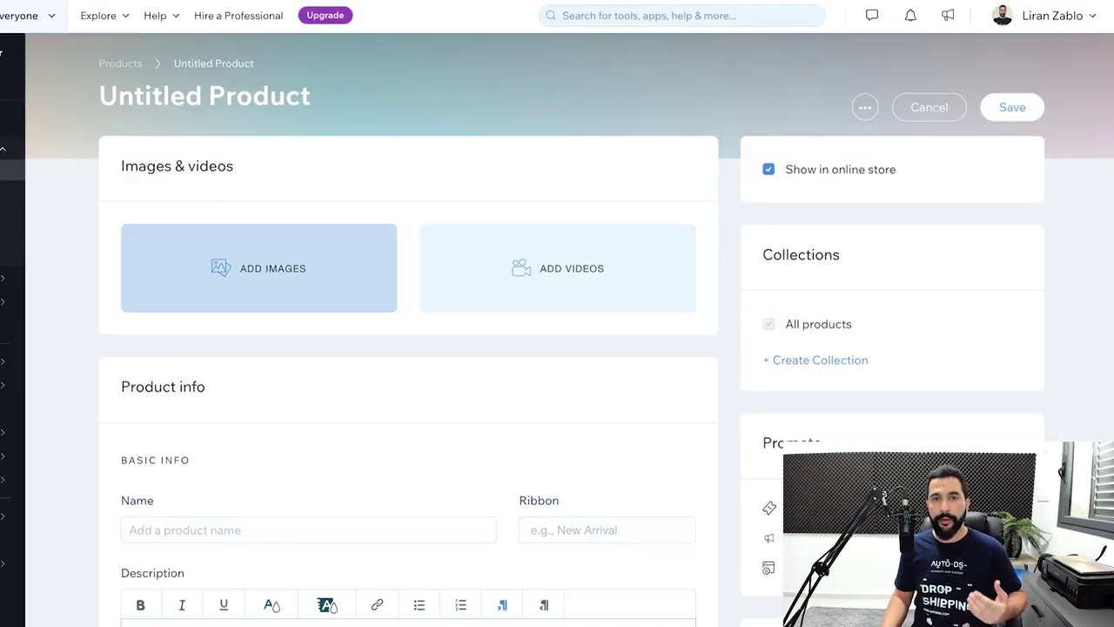
scroll(558, 268, "down", 5)
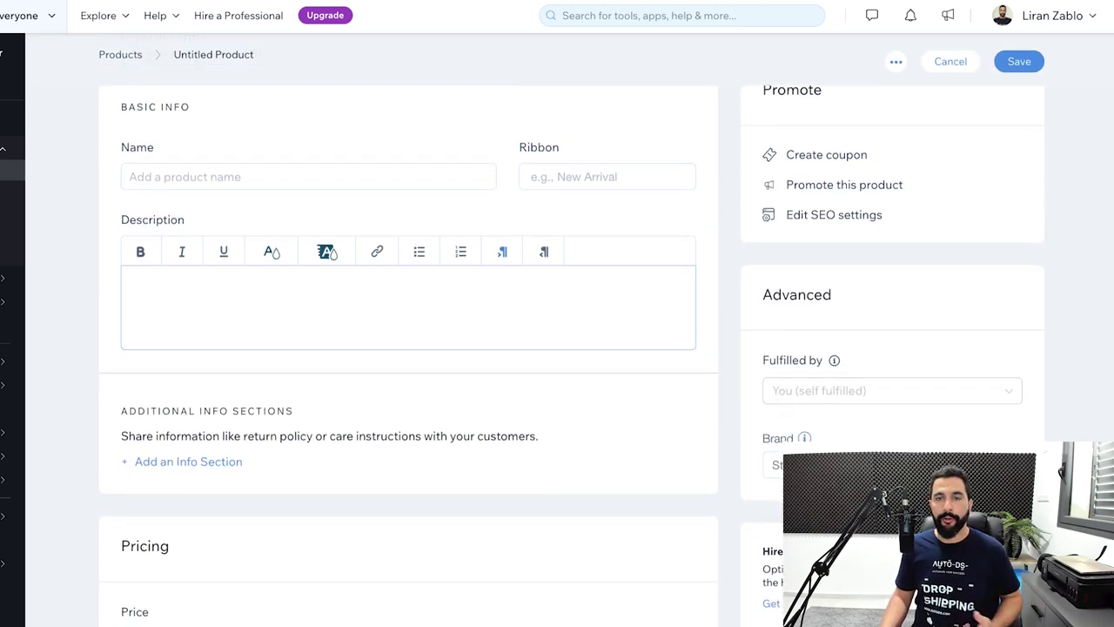
scroll(408, 348, "down", 2)
scroll(408, 348, "up", 4)
scroll(408, 348, "up", 2)
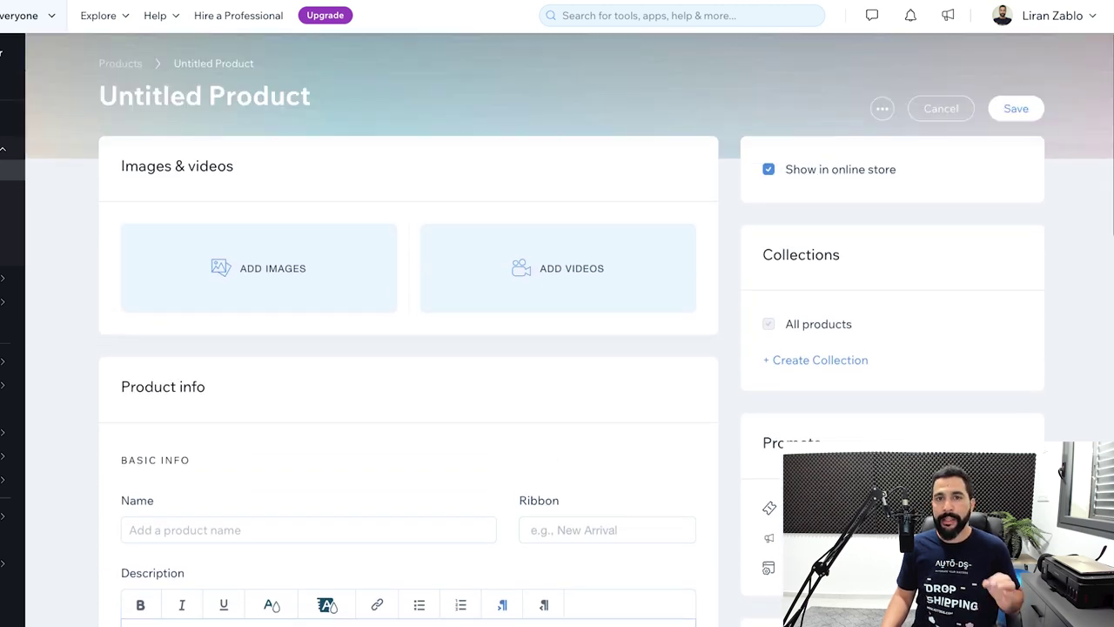
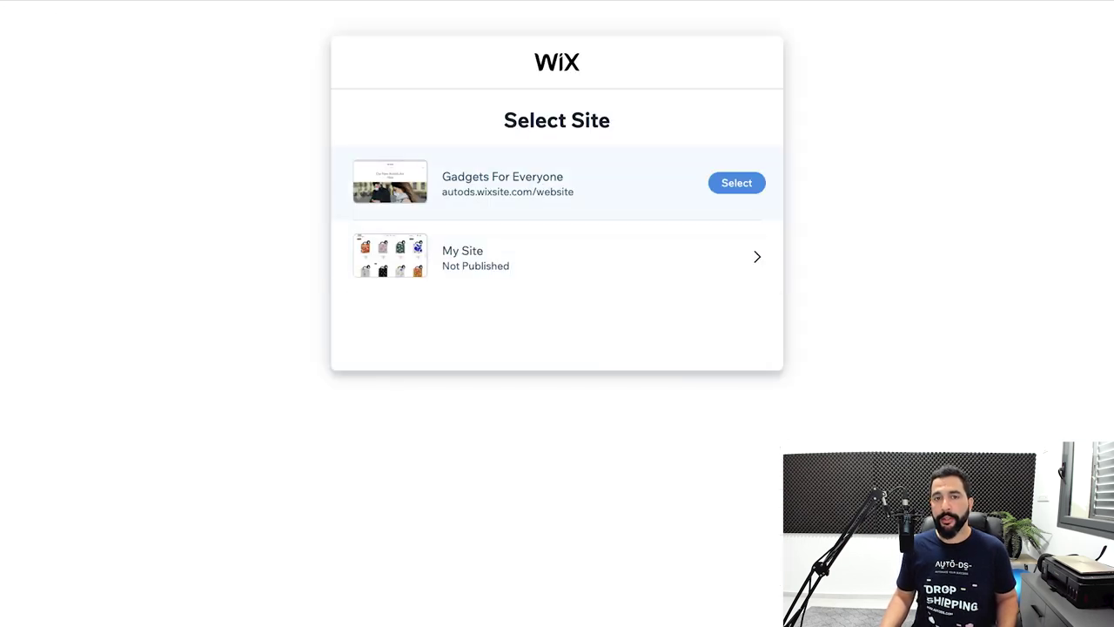
- Select the Gadgets For Everyone site as the Wix site to connect
left_click(736, 182)
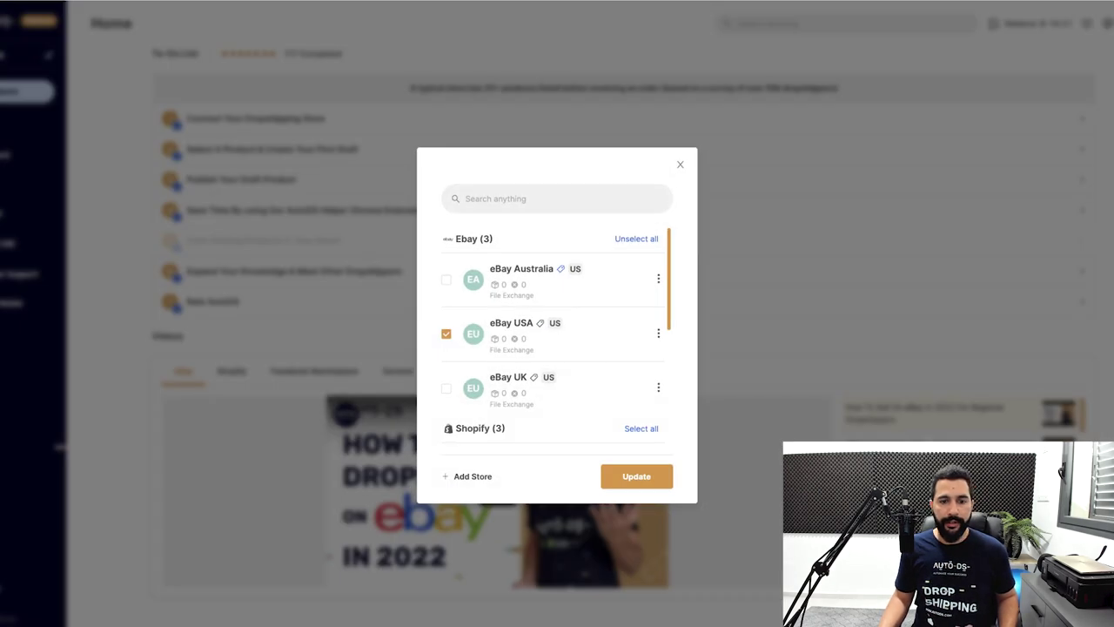
scroll(556, 342, "down", 5)
left_click_drag(456, 397, 478, 396)
left_click(658, 431)
left_click(592, 455)
key("ctrl+a")
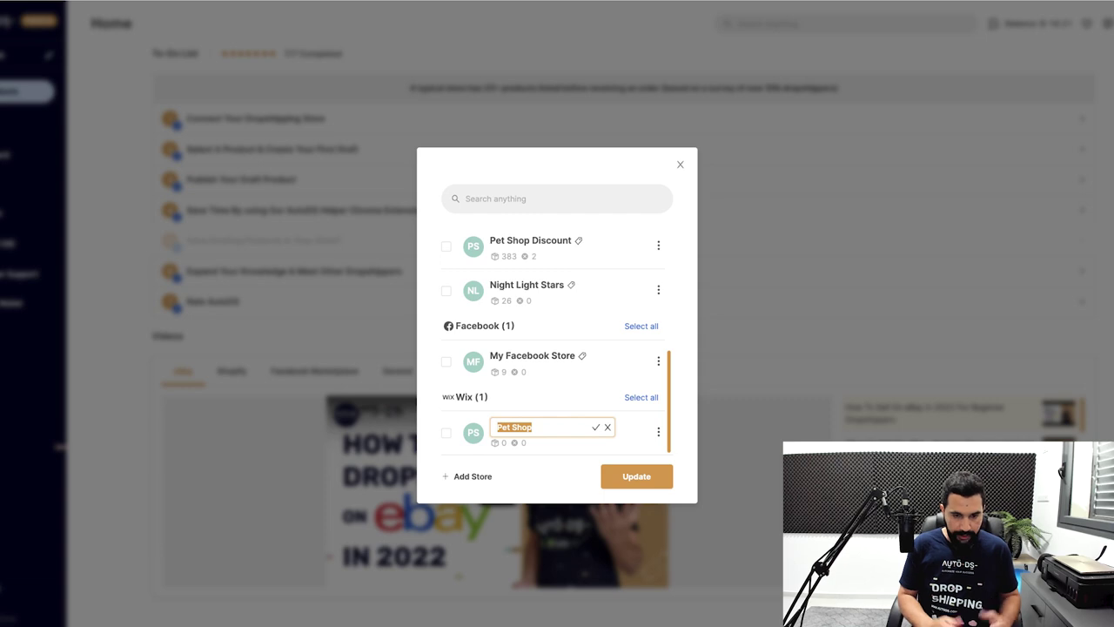
key("Escape")
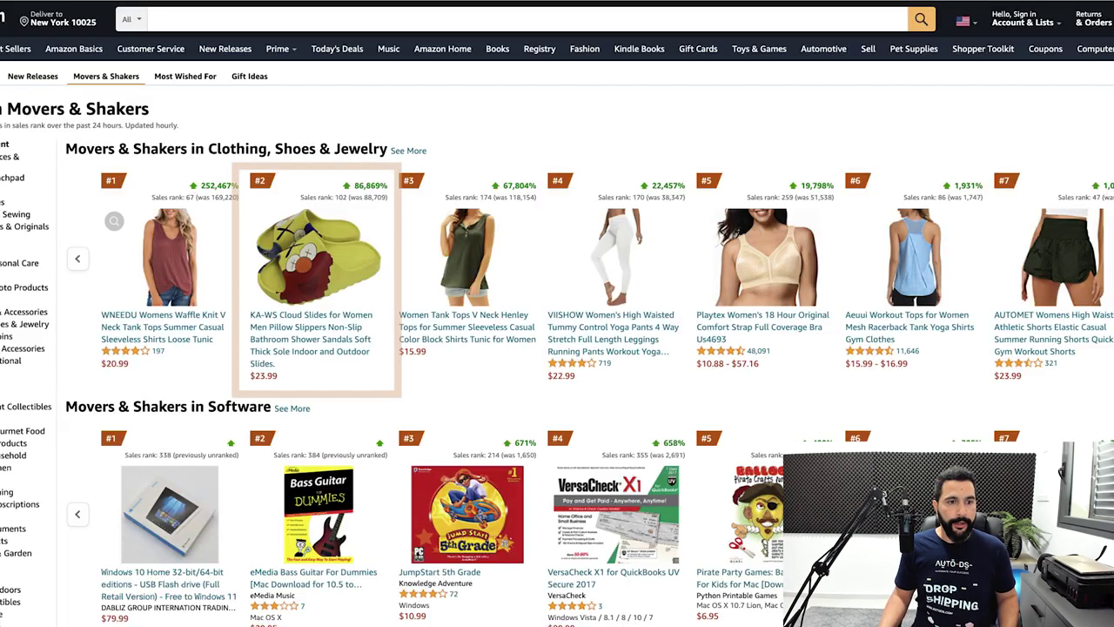
- Open the KA-WS Cloud Slides product from Amazon's Movers & Shakers, and open the support chat in AutoDS
left_click(346, 211)
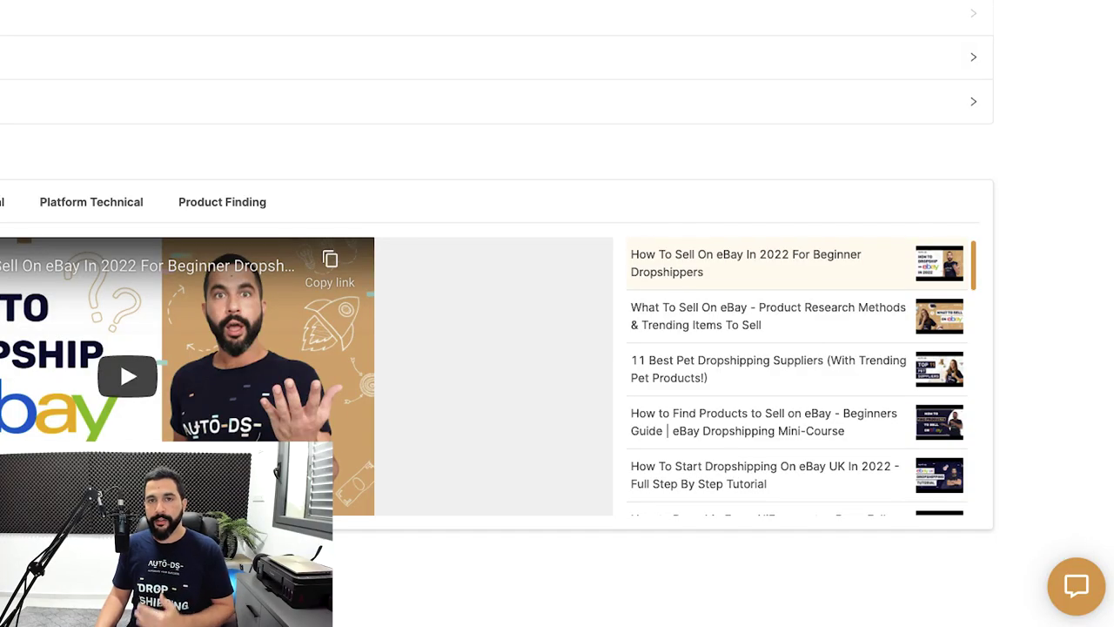
left_click(1075, 585)
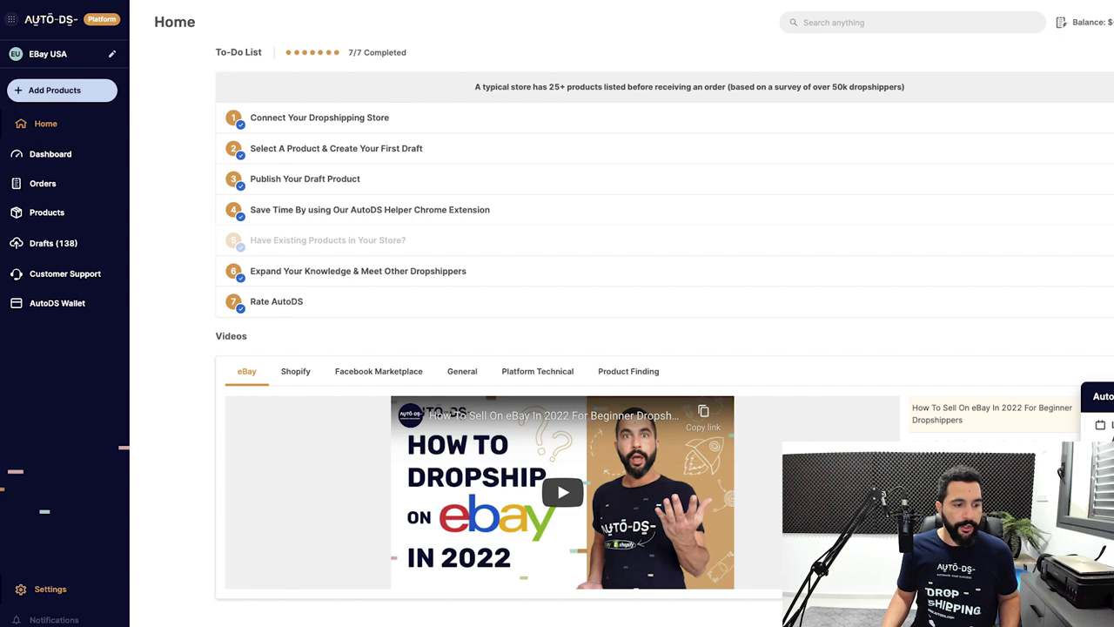
- Open the AutoDS store settings and display those of the Pet Shop store
left_click(50, 588)
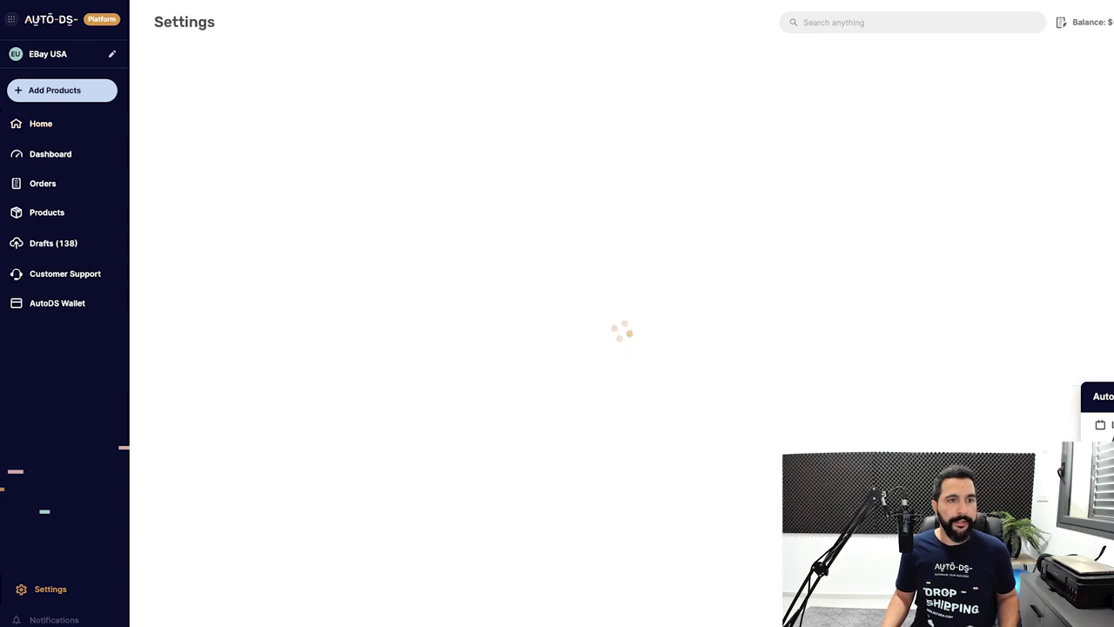
scroll(609, 365, "down", 2)
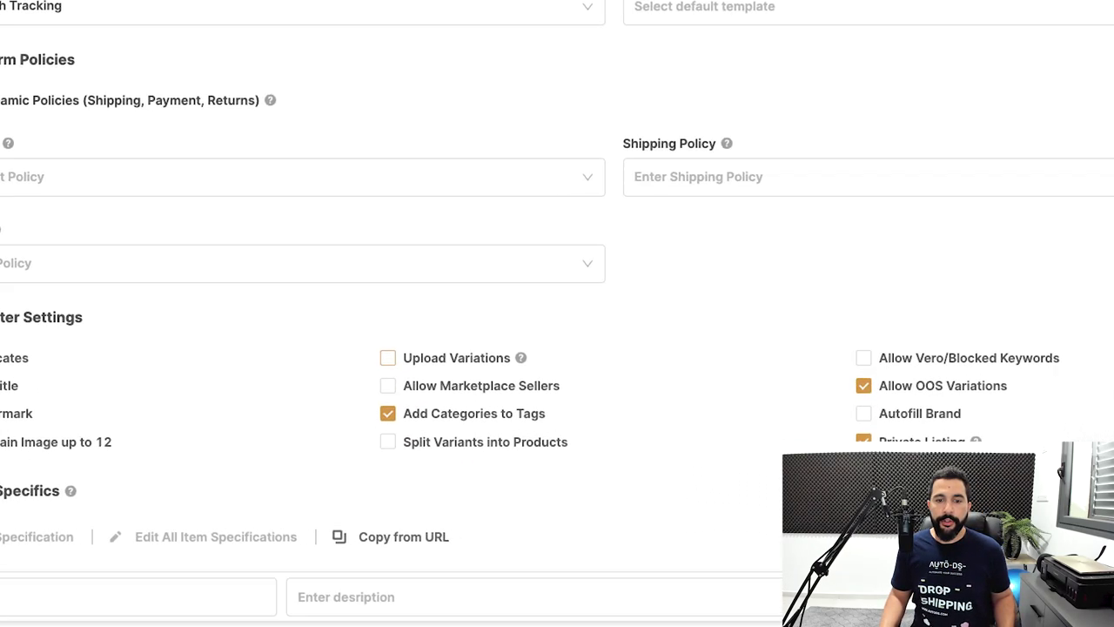
left_click(320, 342)
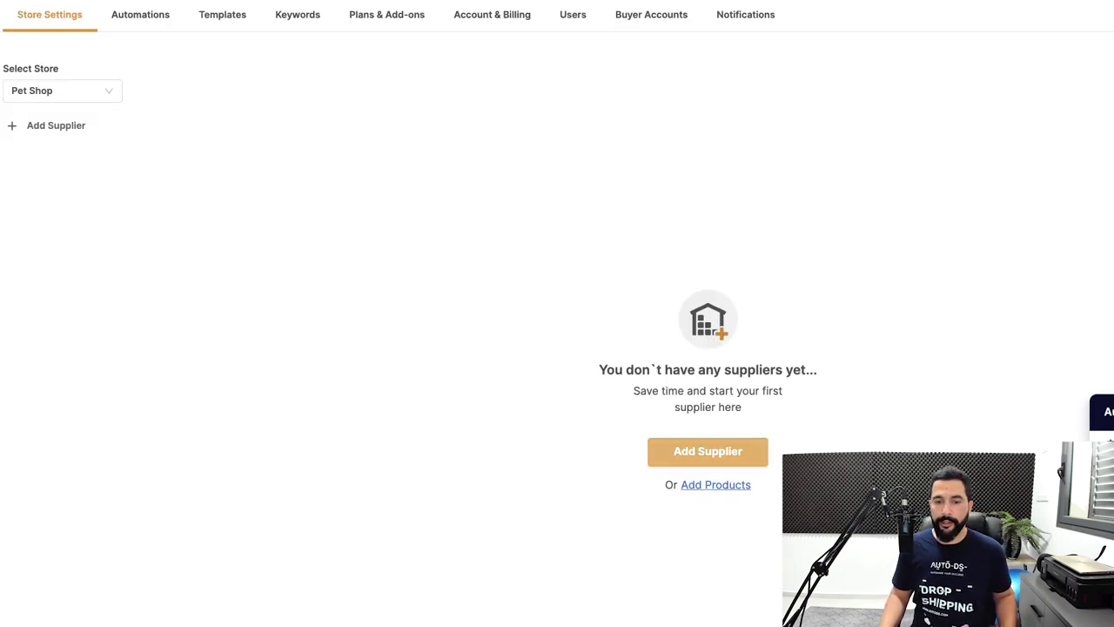
- Add Amazon with the United States region as a supplier for the Pet Shop store, using the recommended settings
left_click(707, 451)
left_click(475, 320)
left_click(475, 320)
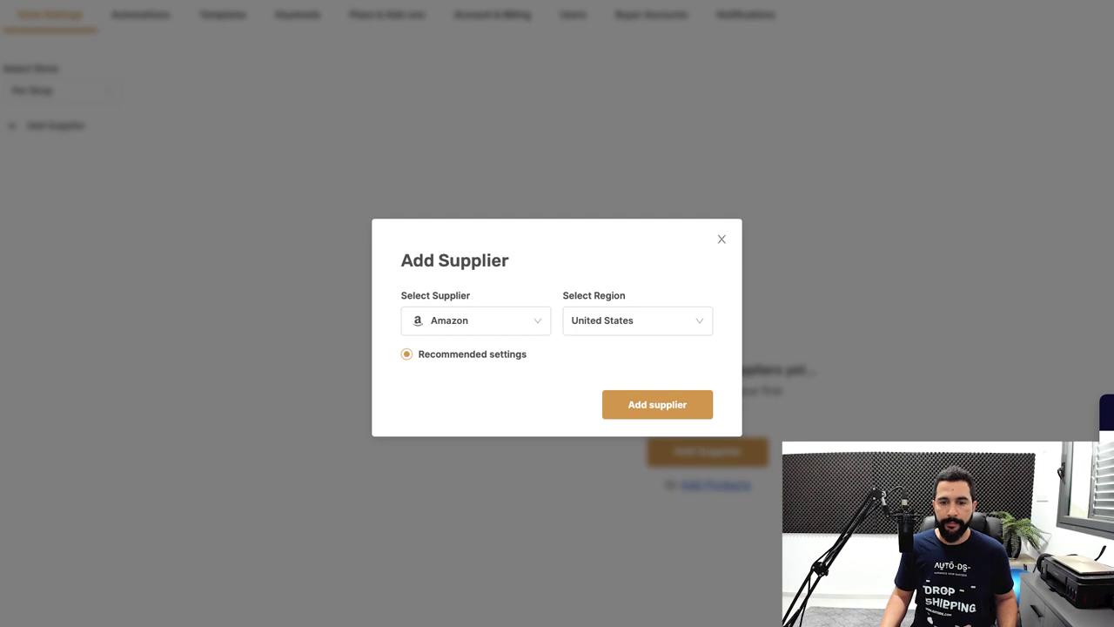
left_click(656, 403)
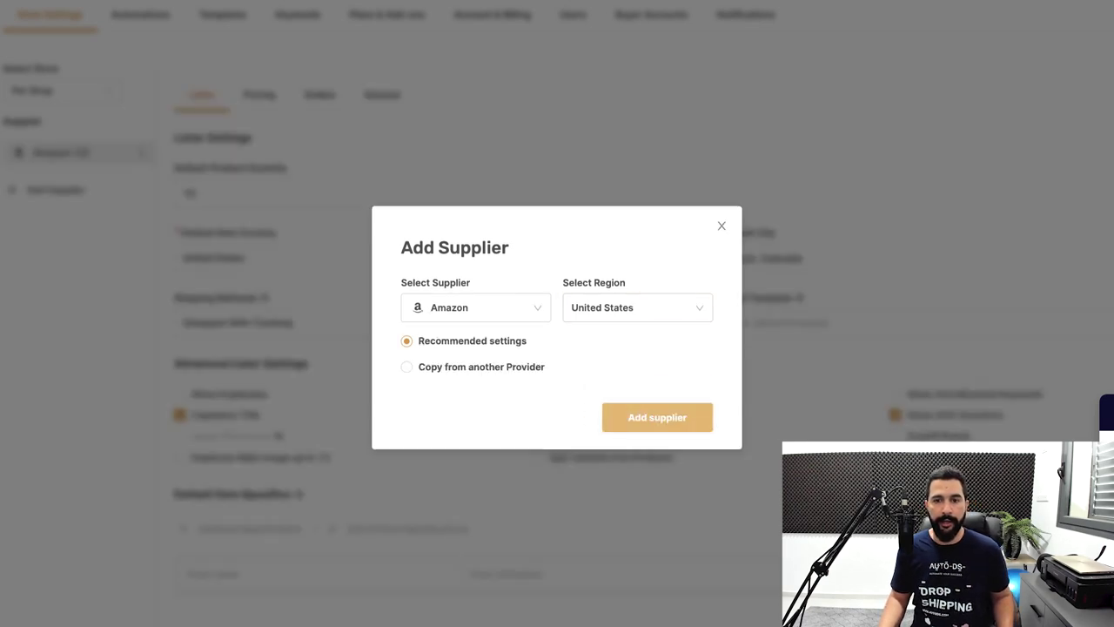
left_click(722, 225)
- Try the Upload Variations option in the Amazon US lister settings
double_click(189, 193)
left_click(196, 193)
double_click(189, 193)
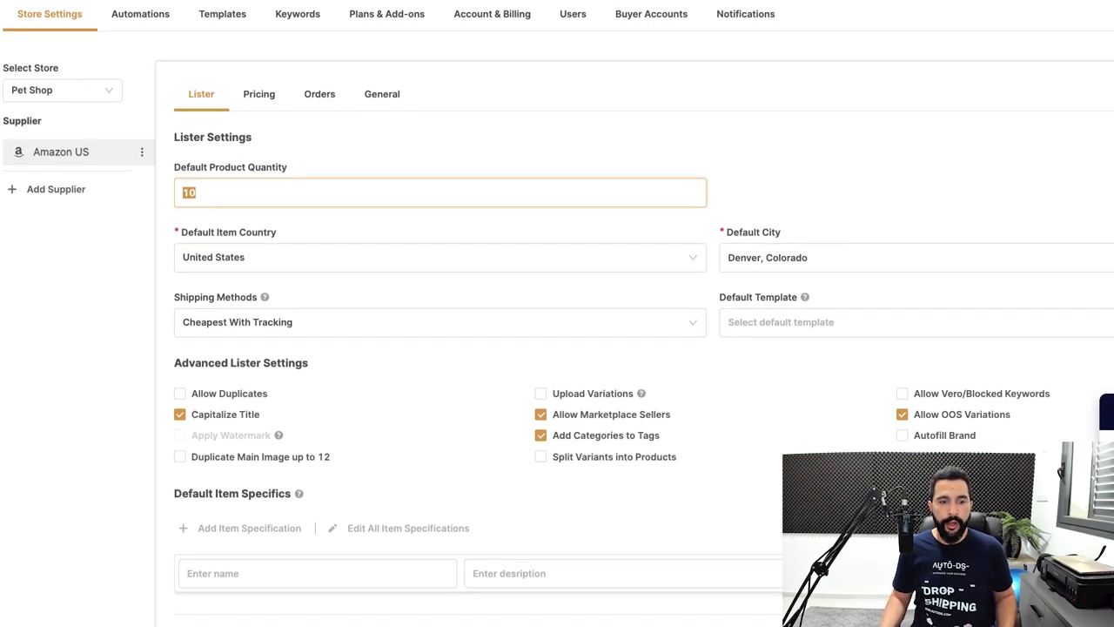
left_click(541, 393)
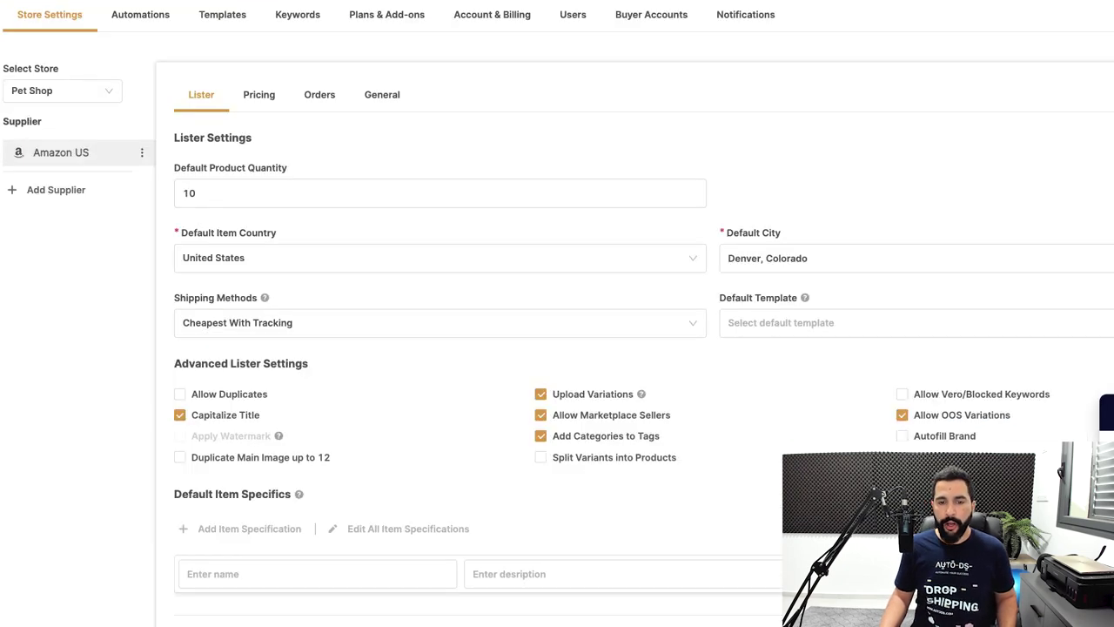
left_click(540, 393)
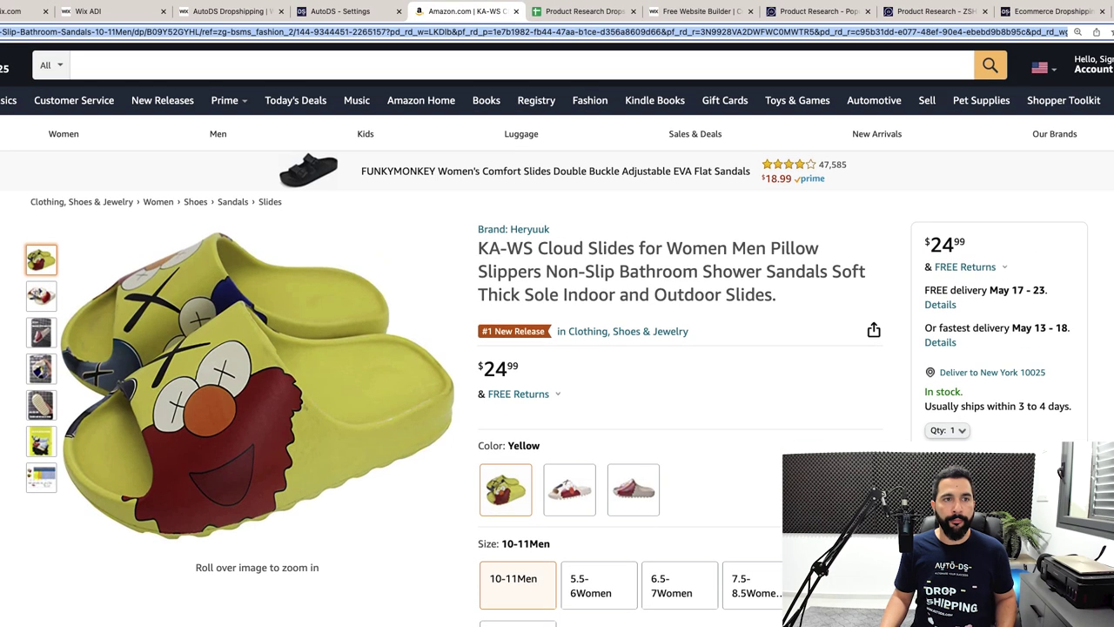
- Copy the URL of the Amazon cloud slides page and start a single product import in AutoDS
right_click(162, 31)
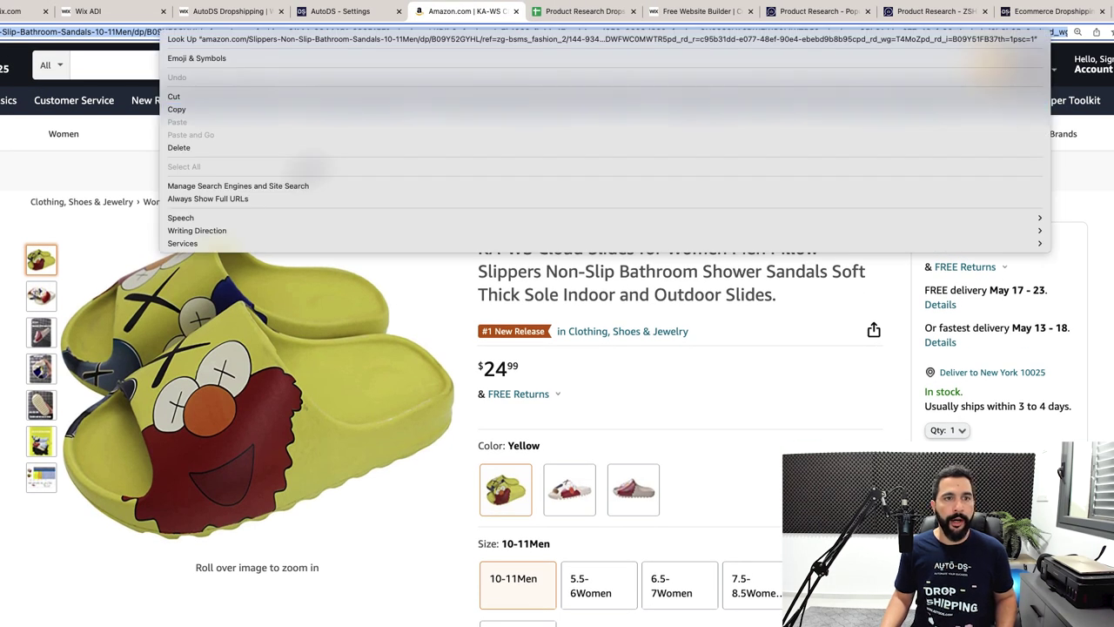
left_click(176, 109)
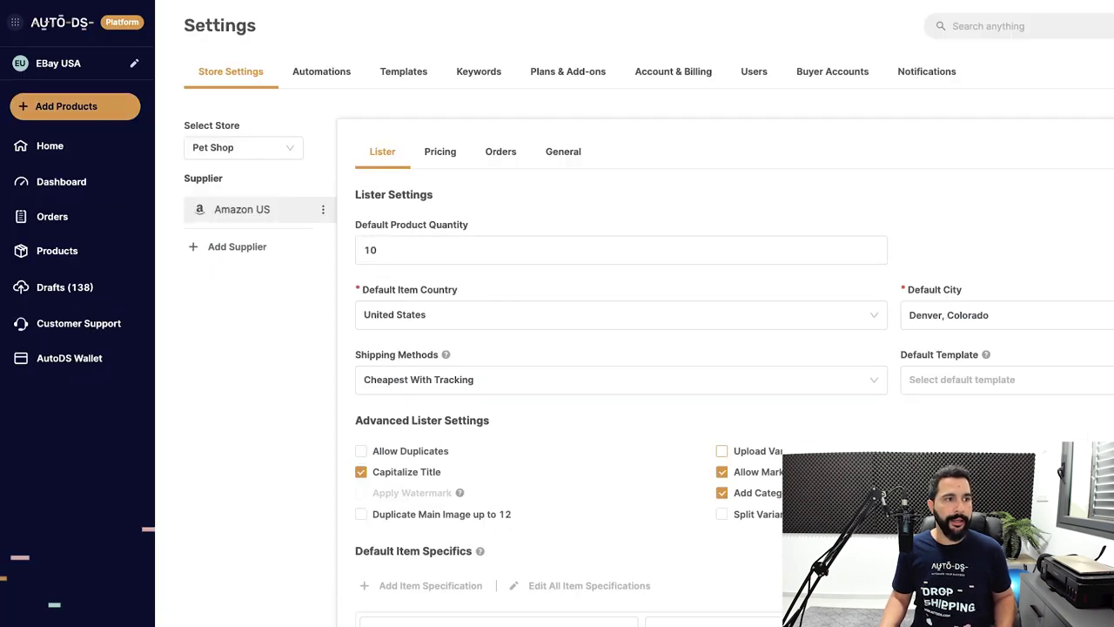
left_click(75, 107)
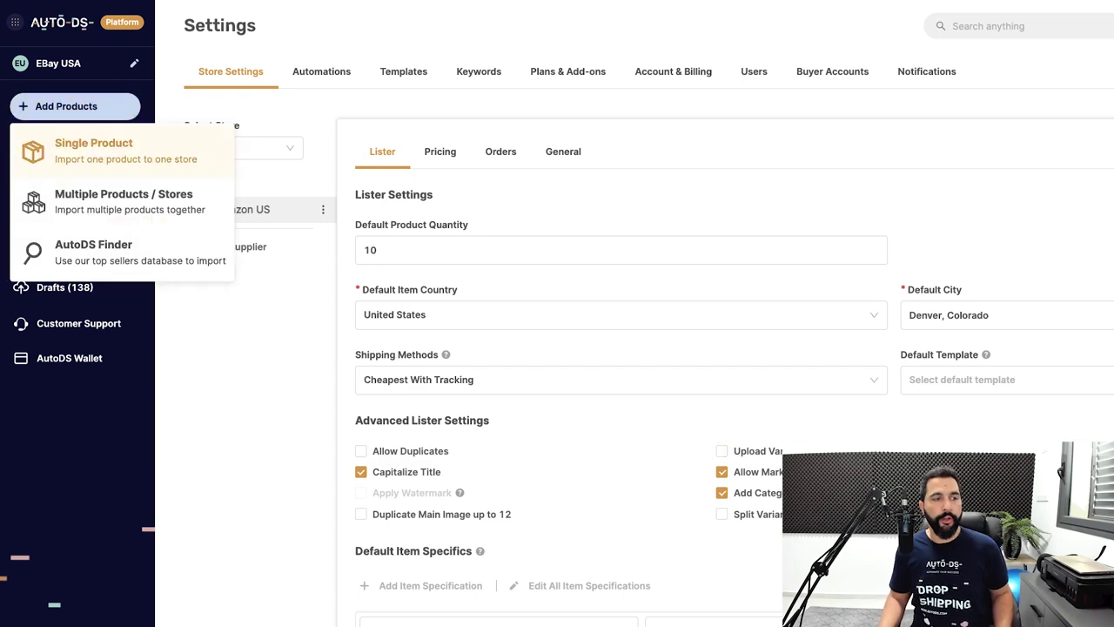
left_click(93, 149)
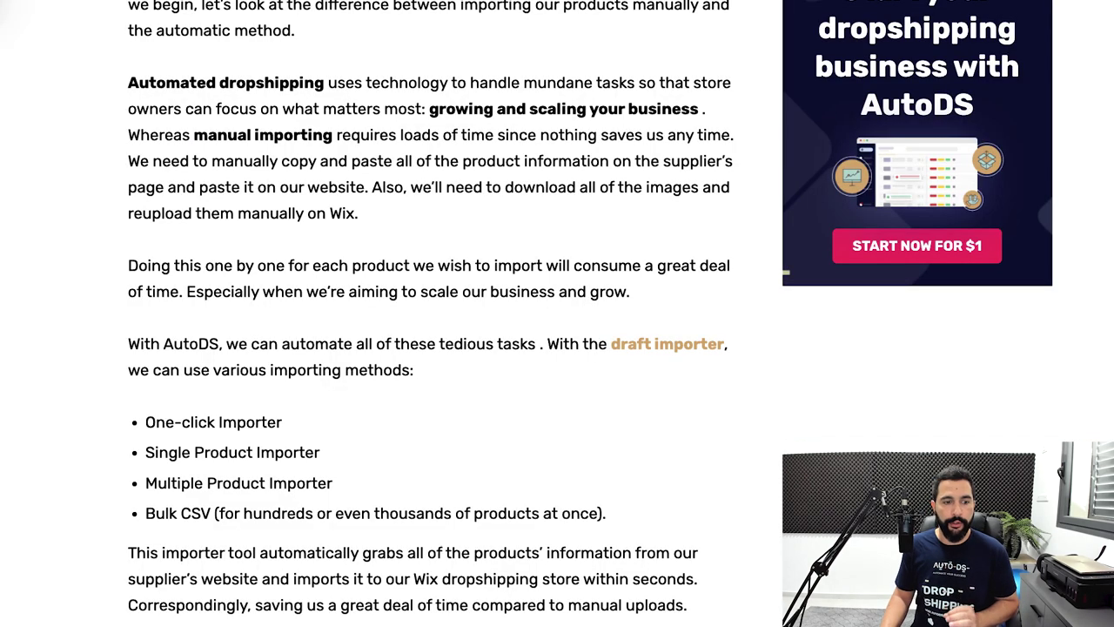
- Read the dropshipping article's section on AutoDS product importing methods
scroll(431, 313, "down", 1)
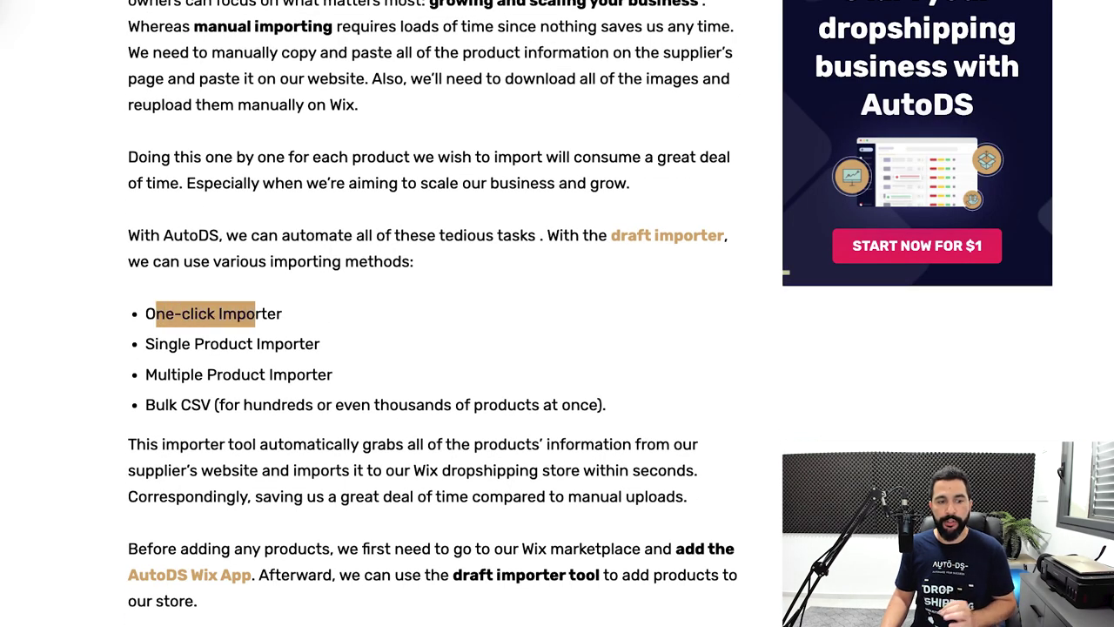
scroll(433, 313, "down", 2)
scroll(433, 314, "down", 1)
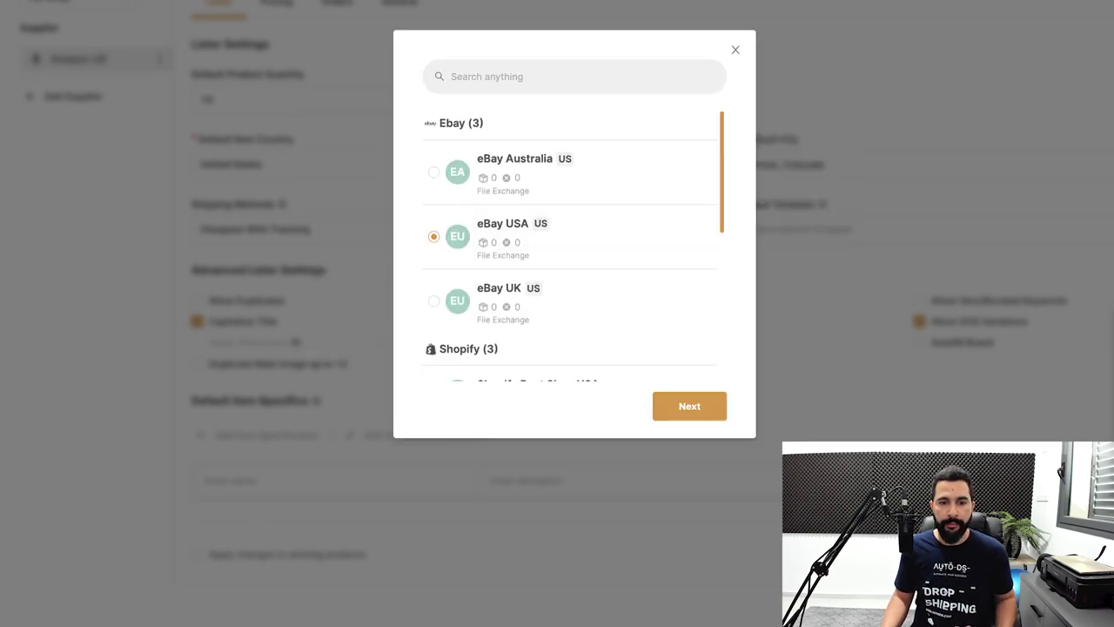
- Choose the Wix store Pet Shop as the import target, supply the copied Amazon product URL, and open the product for quick editing
scroll(570, 252, "down", 5)
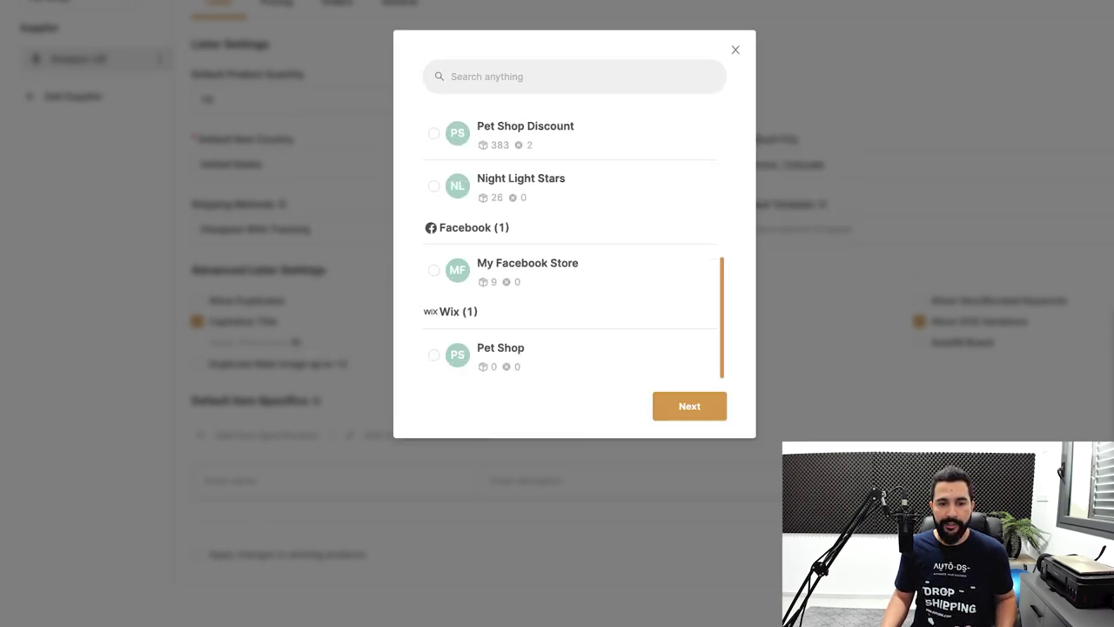
left_click(433, 354)
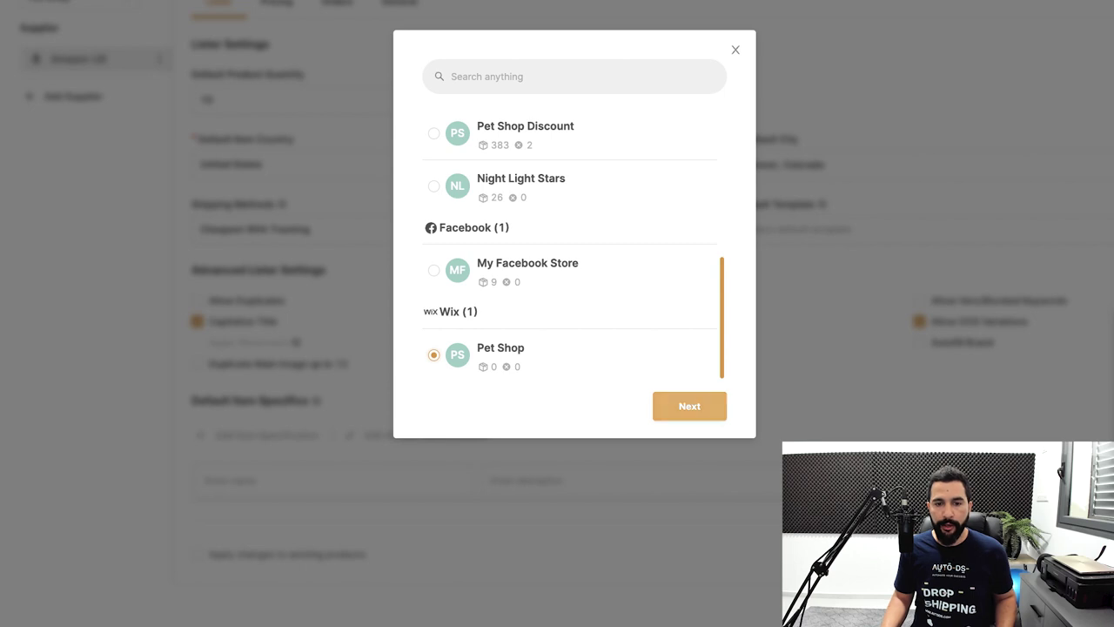
left_click(688, 406)
key("ctrl+v")
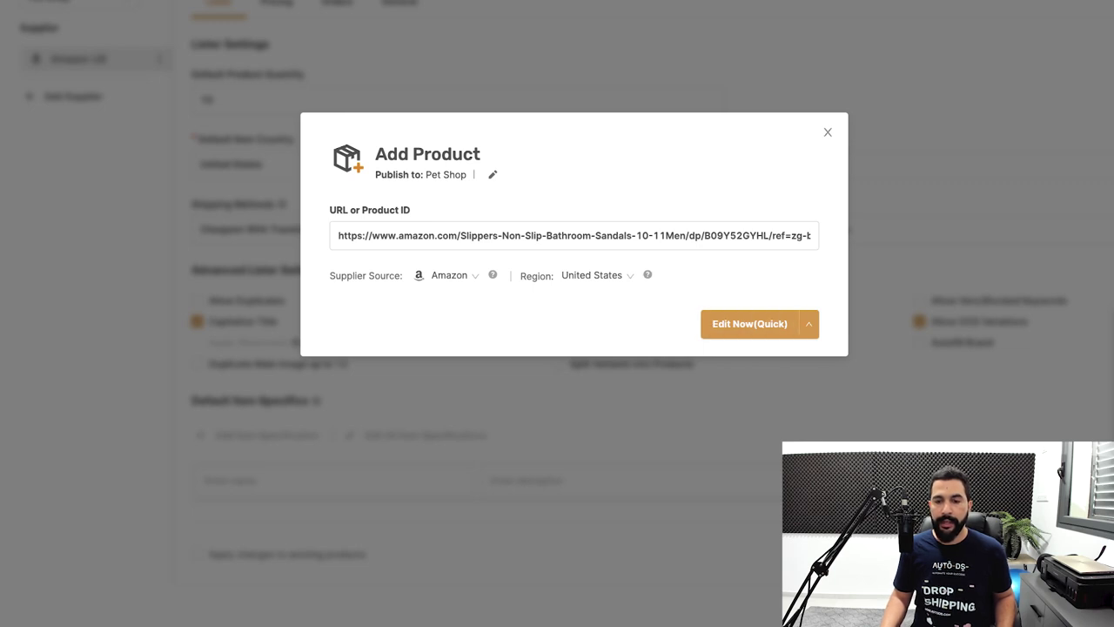
left_click(750, 324)
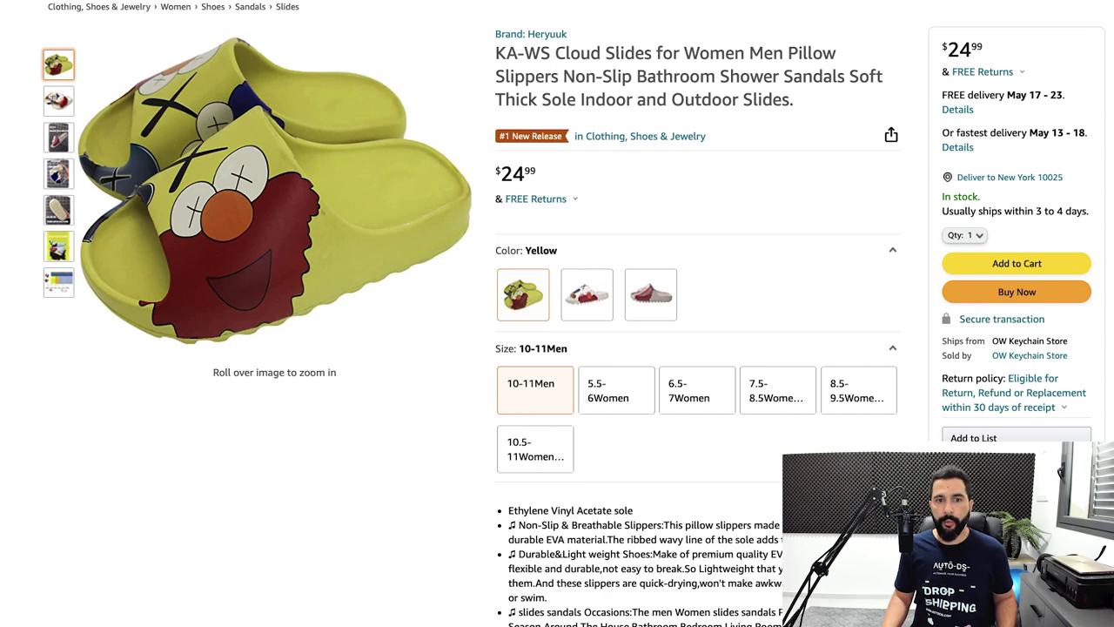
left_click_drag(495, 53, 551, 53)
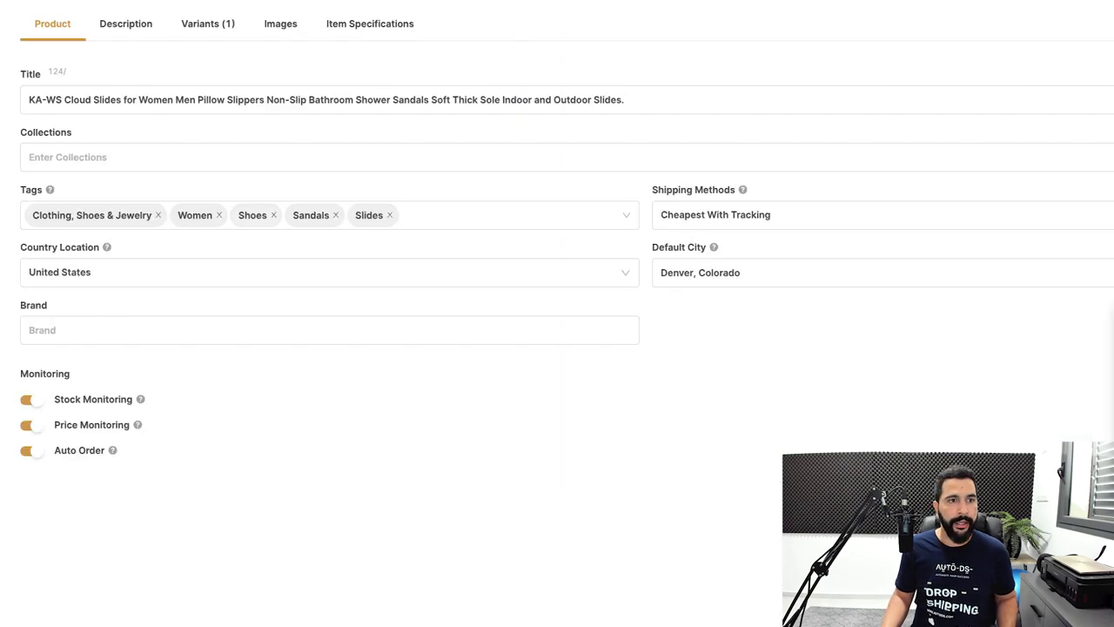
- Remove the "KA-WS" prefix from the product title so it begins with "Cloud Slides for Women Men"
left_click(61, 99)
left_click_drag(65, 99, 28, 99)
key("BackSpace")
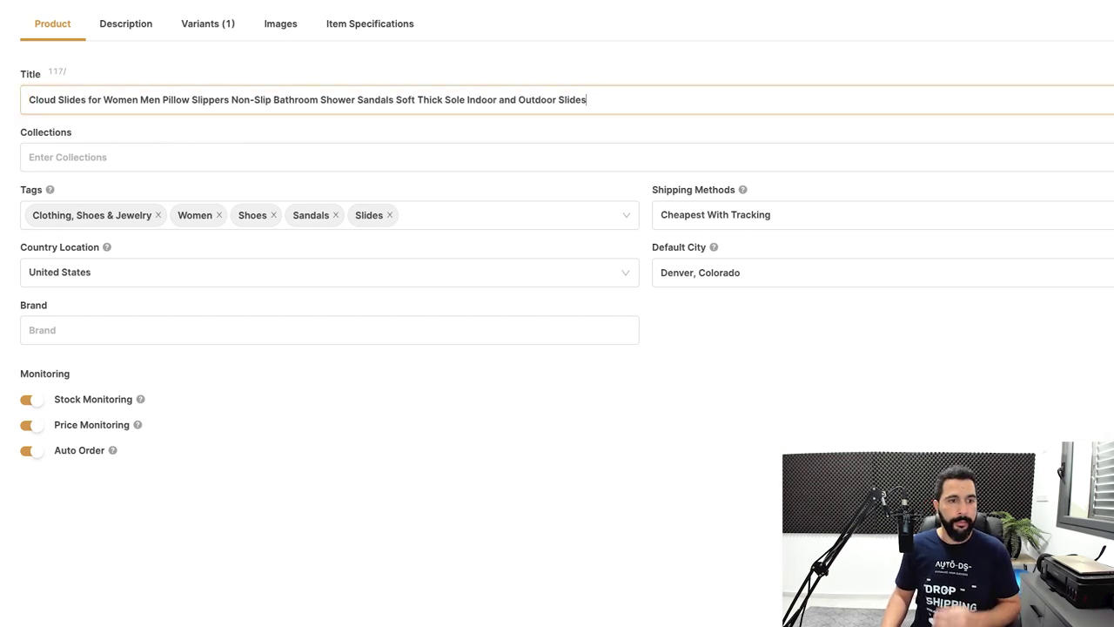
- Add the tag "men" to the product and check its country location and brand fields
left_click(510, 215)
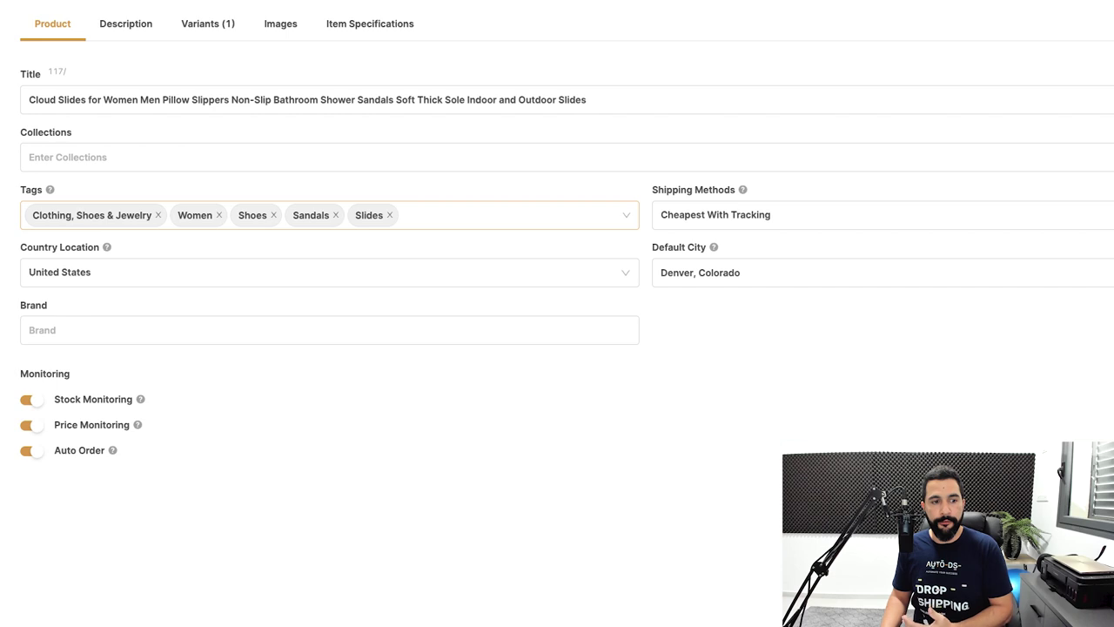
type("men")
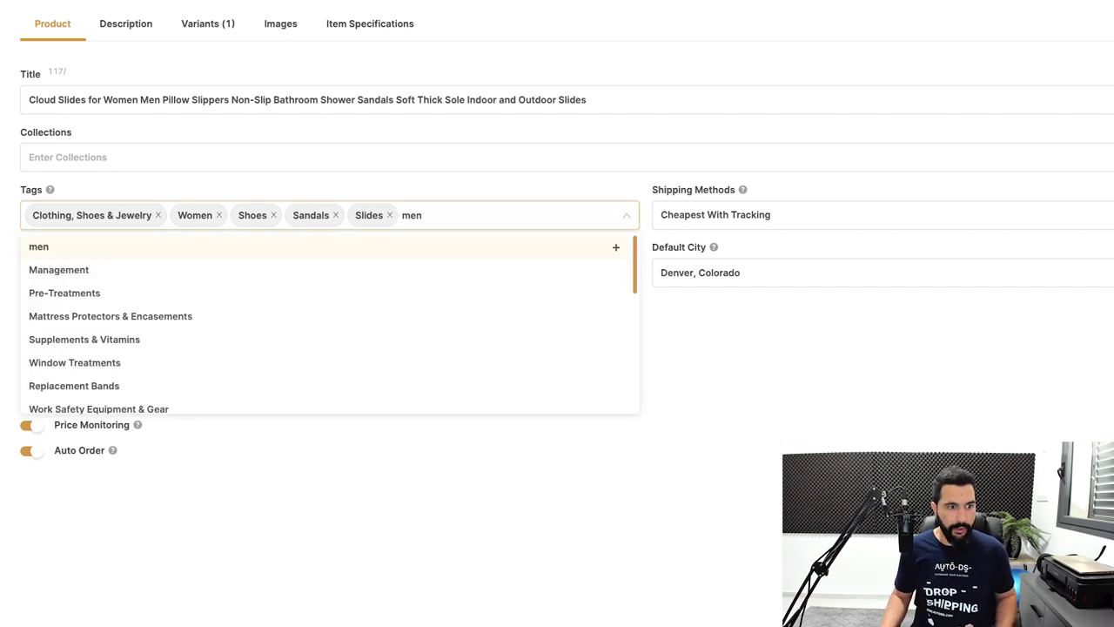
key("Return")
key("Escape")
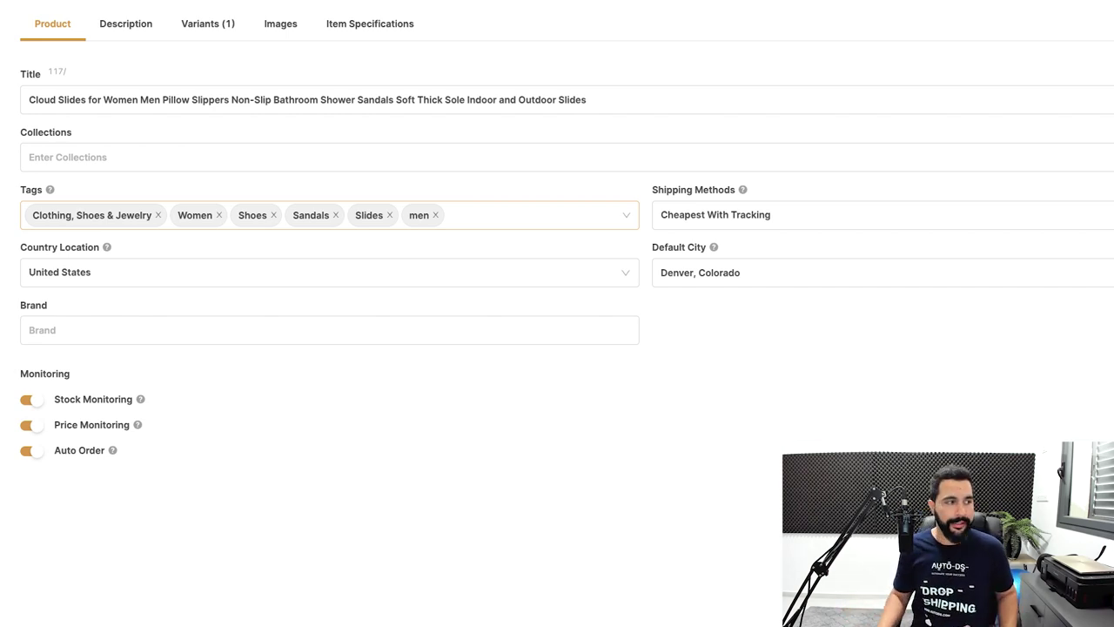
left_click(329, 272)
left_click(329, 329)
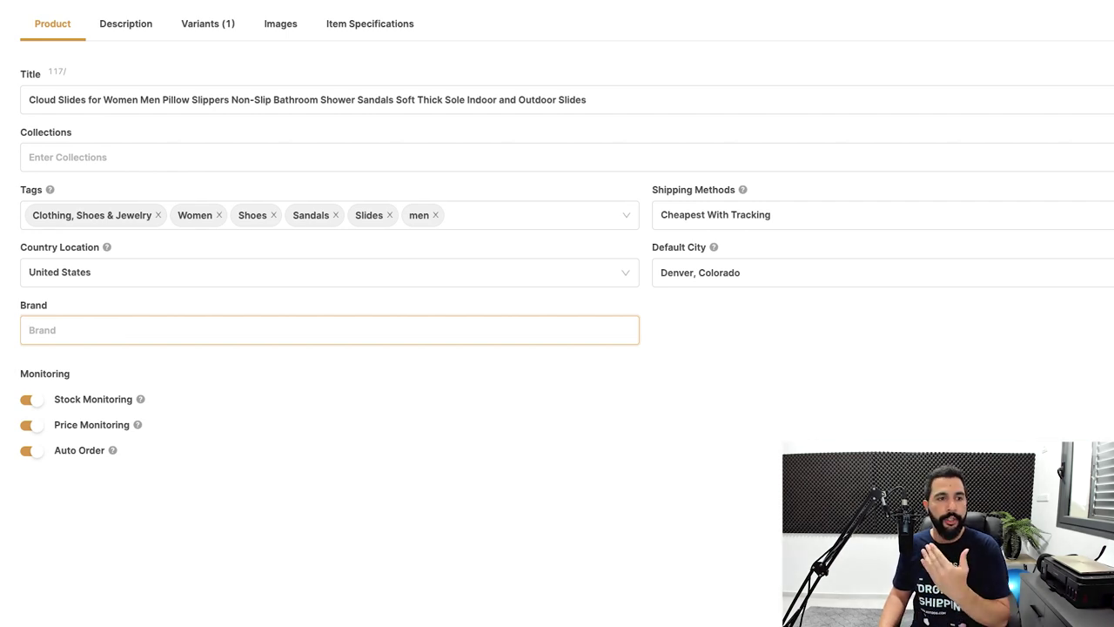
- Review the cloud slides' imported description alongside the Amazon source listing
left_click(125, 23)
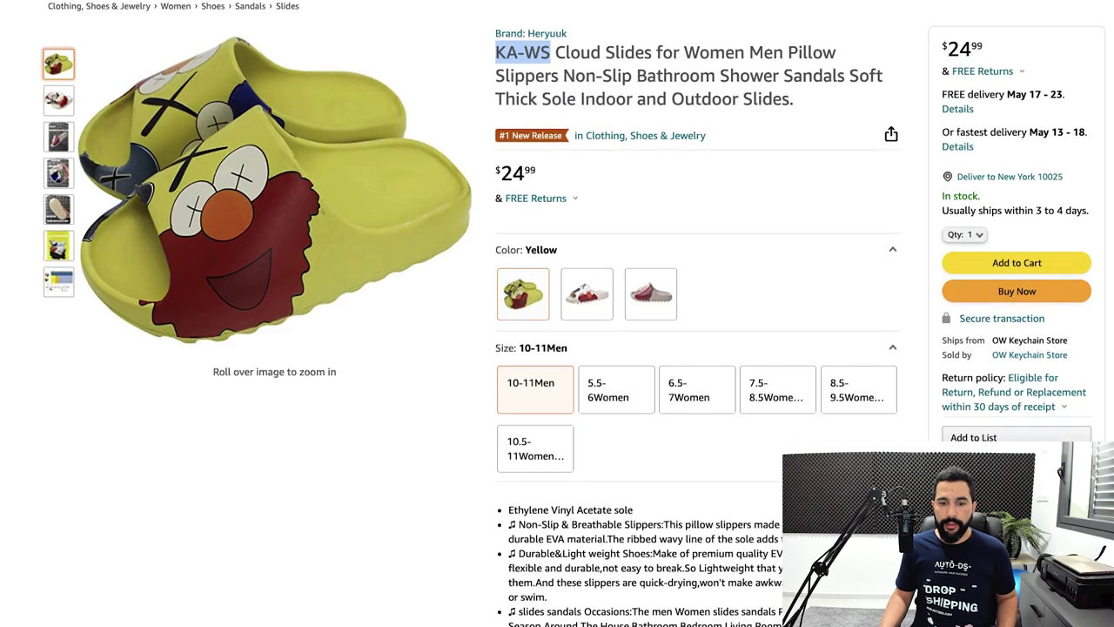
scroll(557, 313, "down", 3)
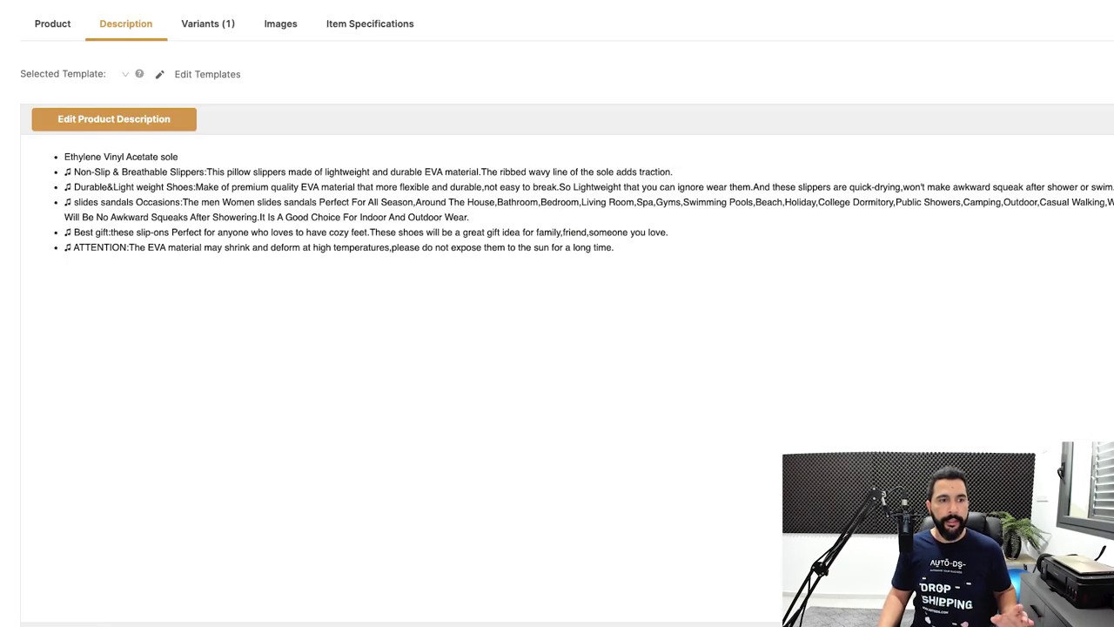
left_click(114, 119)
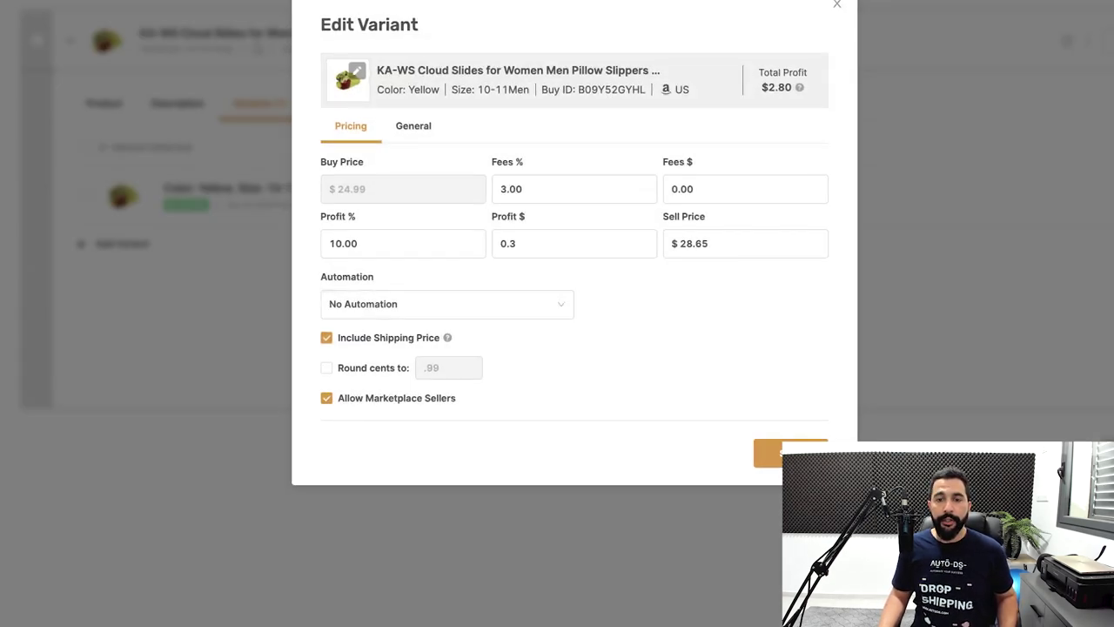
- Examine the pricing and general settings of the yellow 10-11Men variant without changing them
left_click(645, 188)
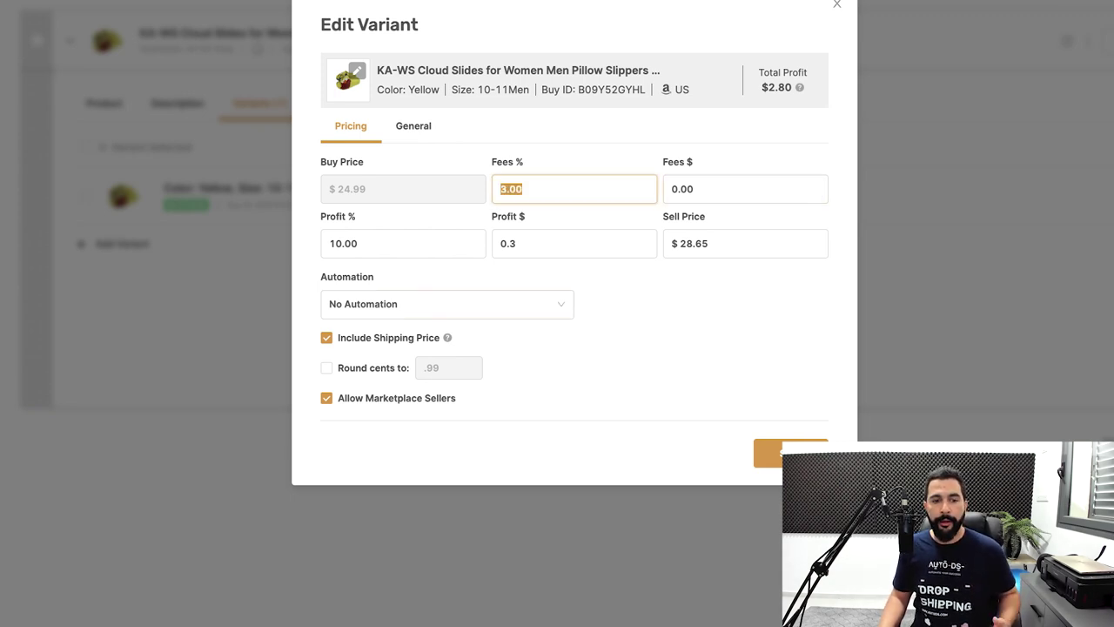
left_click(412, 125)
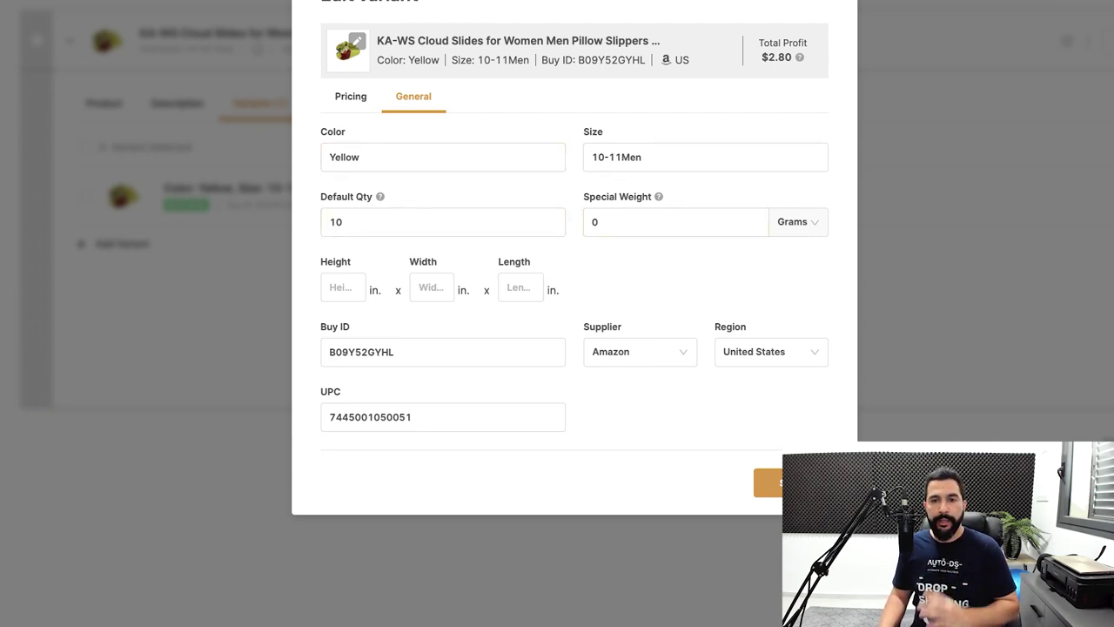
key("Escape")
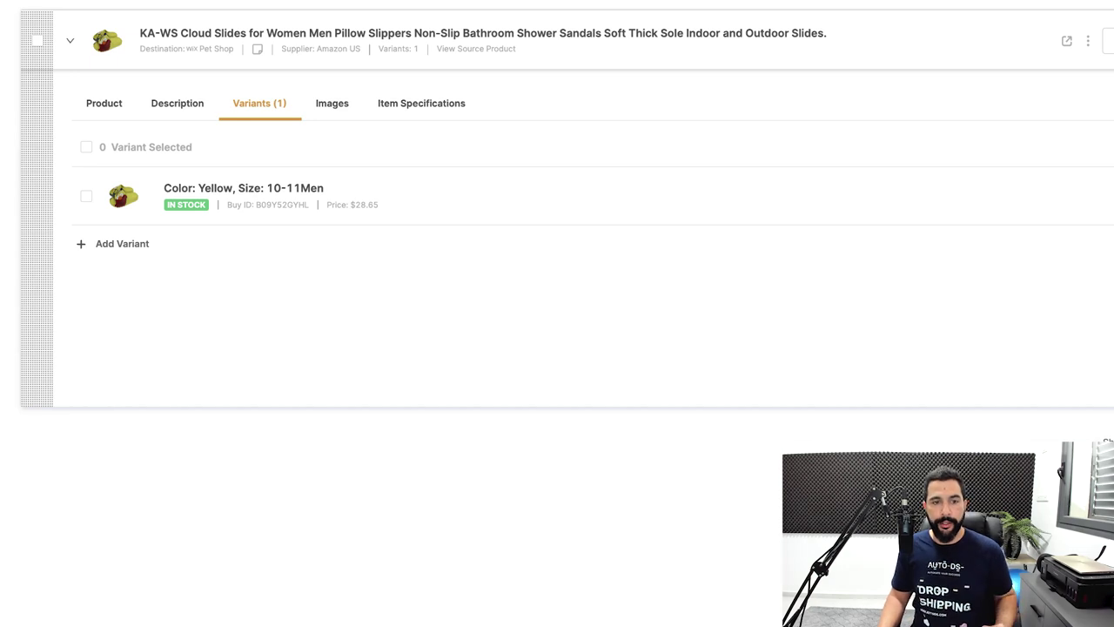
- Review the product's images and item specifications
left_click(332, 103)
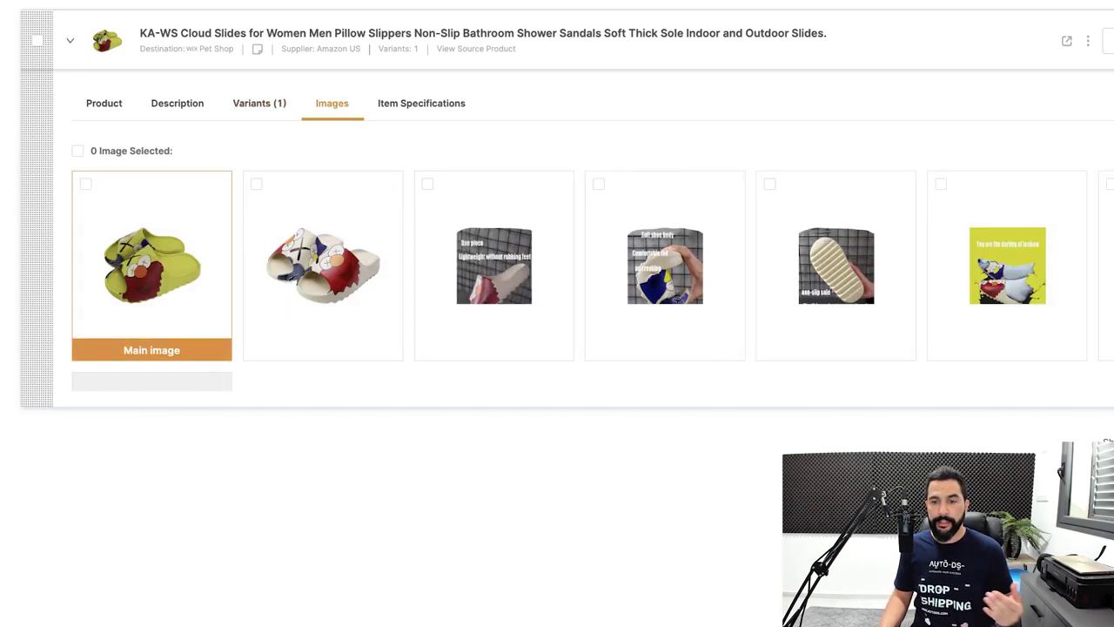
scroll(664, 266, "down", 2)
left_click(421, 102)
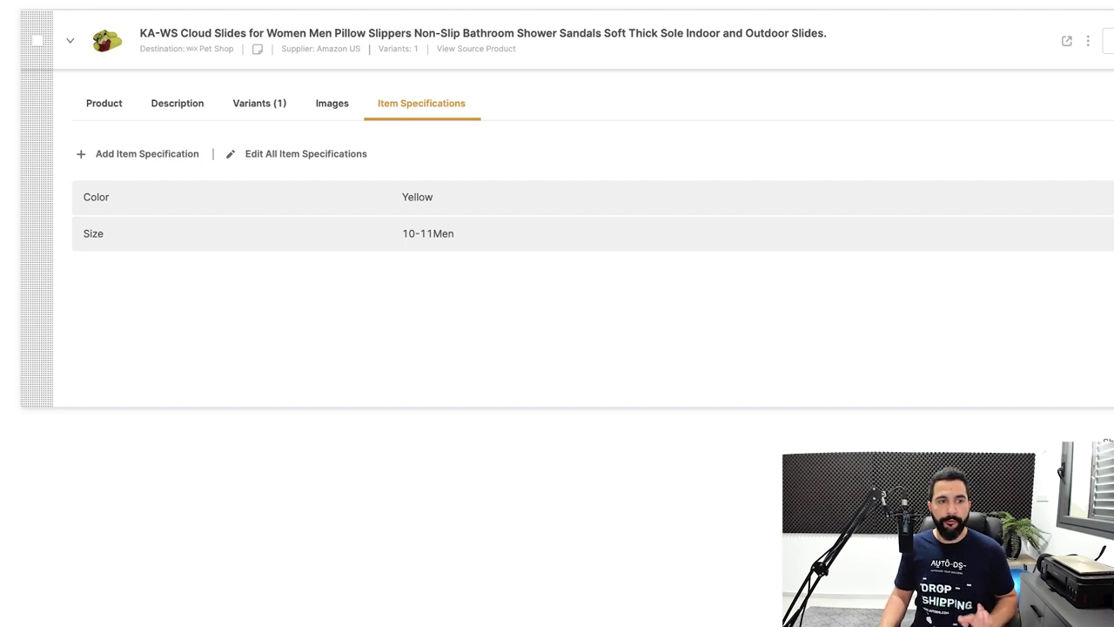
- Examine the supplier and region choices for adding another variant to the product
left_click(259, 102)
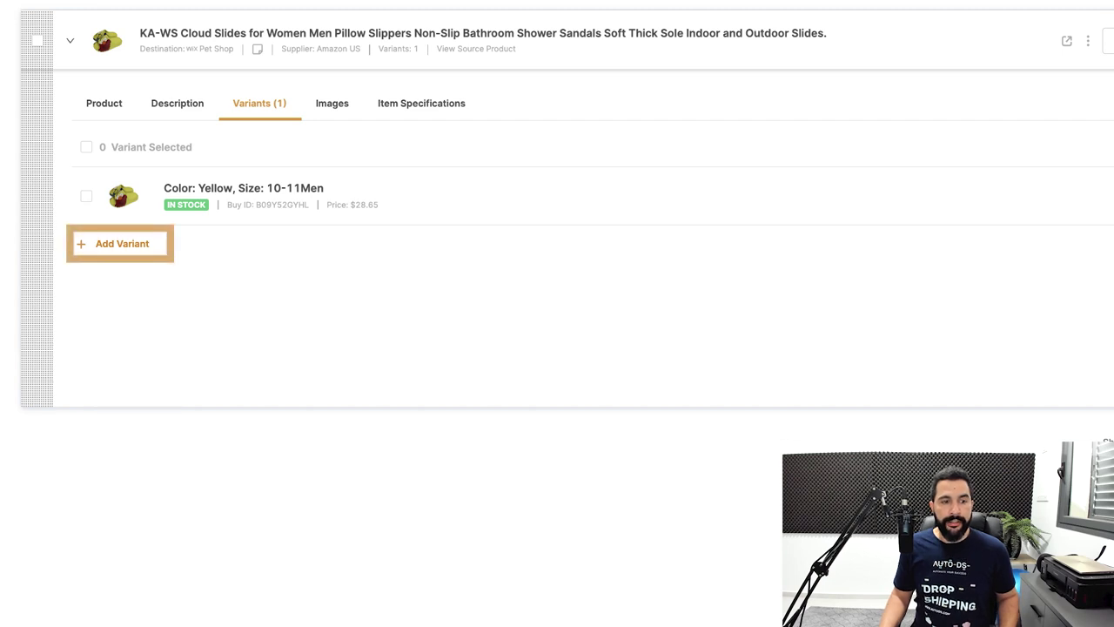
left_click(121, 244)
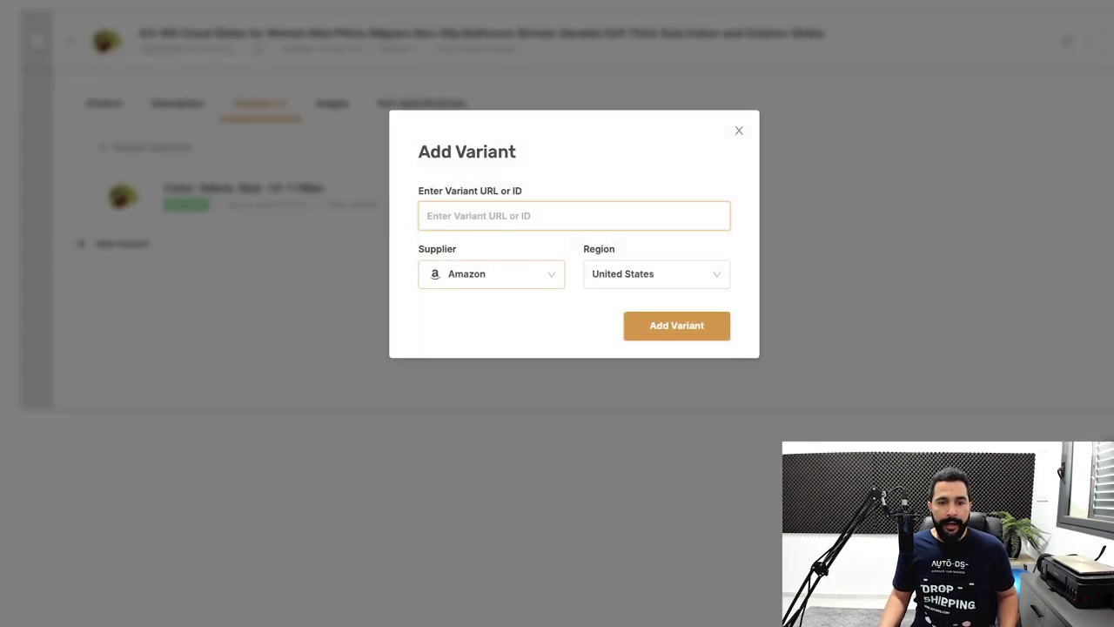
left_click(491, 274)
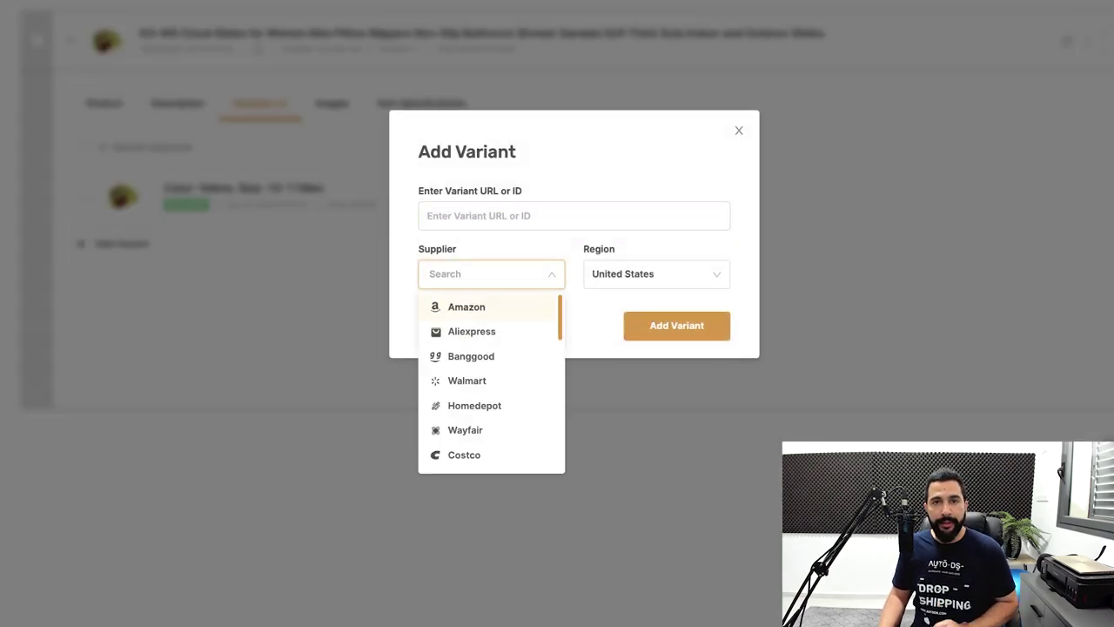
left_click(656, 273)
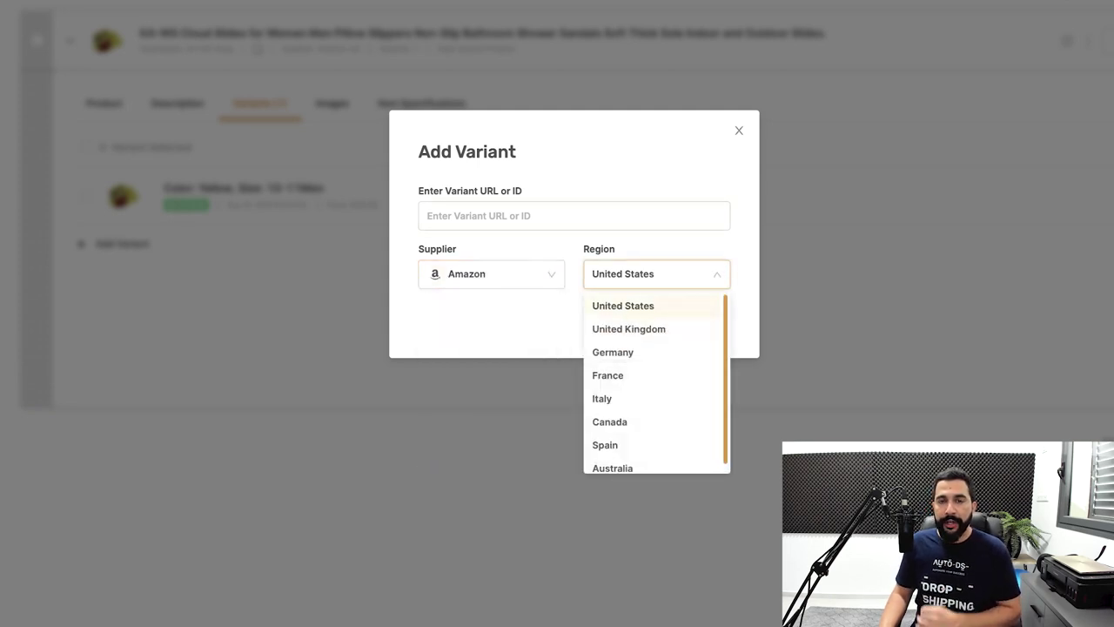
left_click(656, 304)
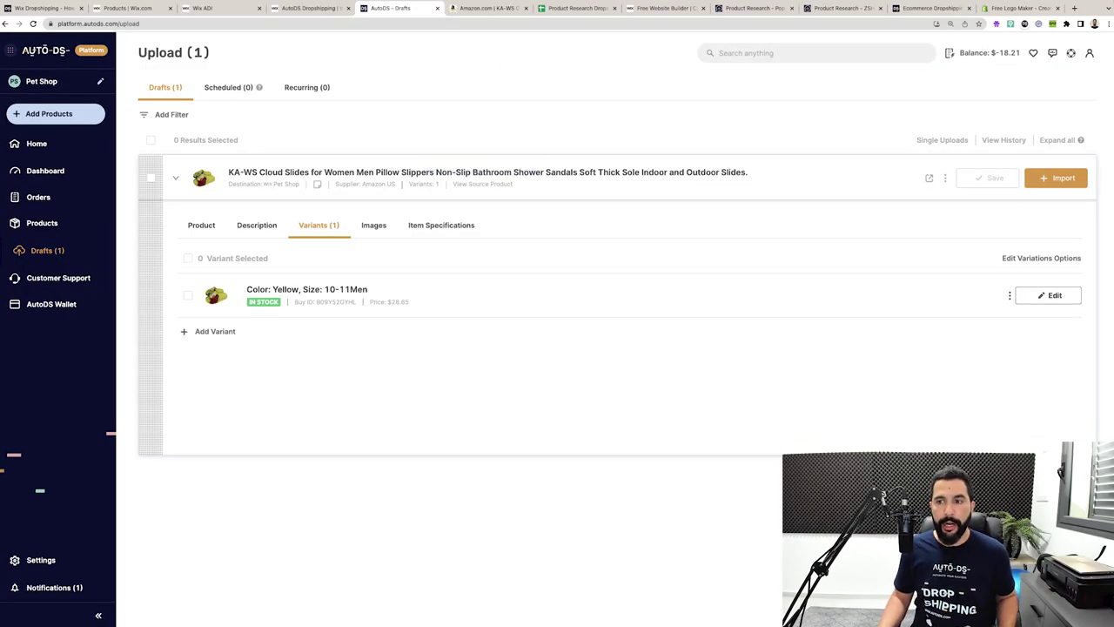
- Import the cloud slides draft into the Pet Shop store
left_click(1055, 177)
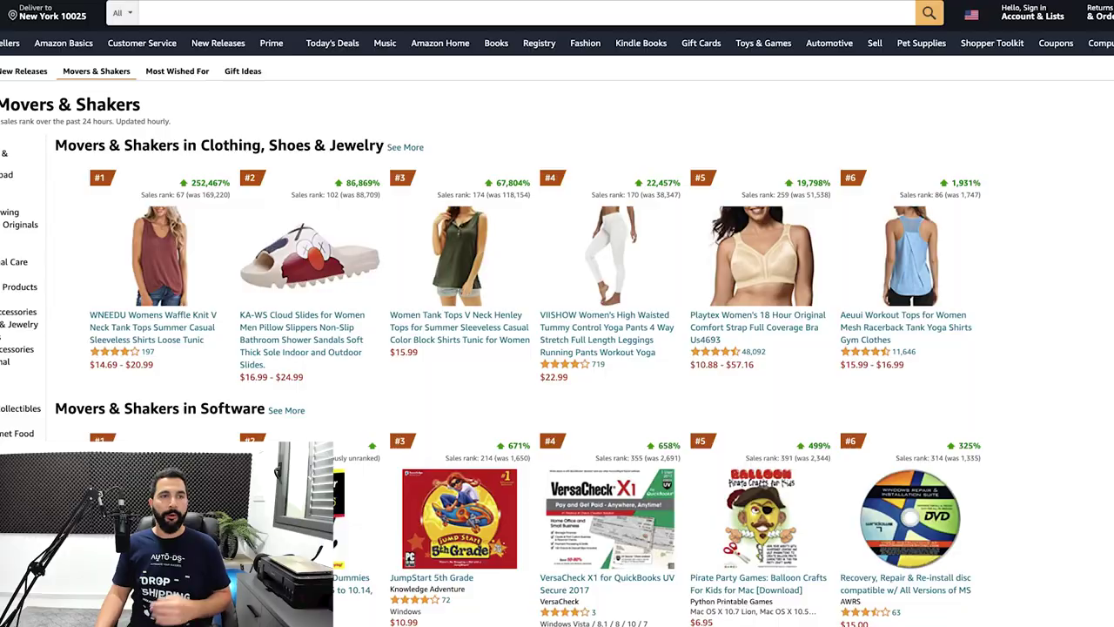
- Switch to Amazon, search for "mens yellow slippers", and browse the results
left_click(523, 12)
type("mens ")
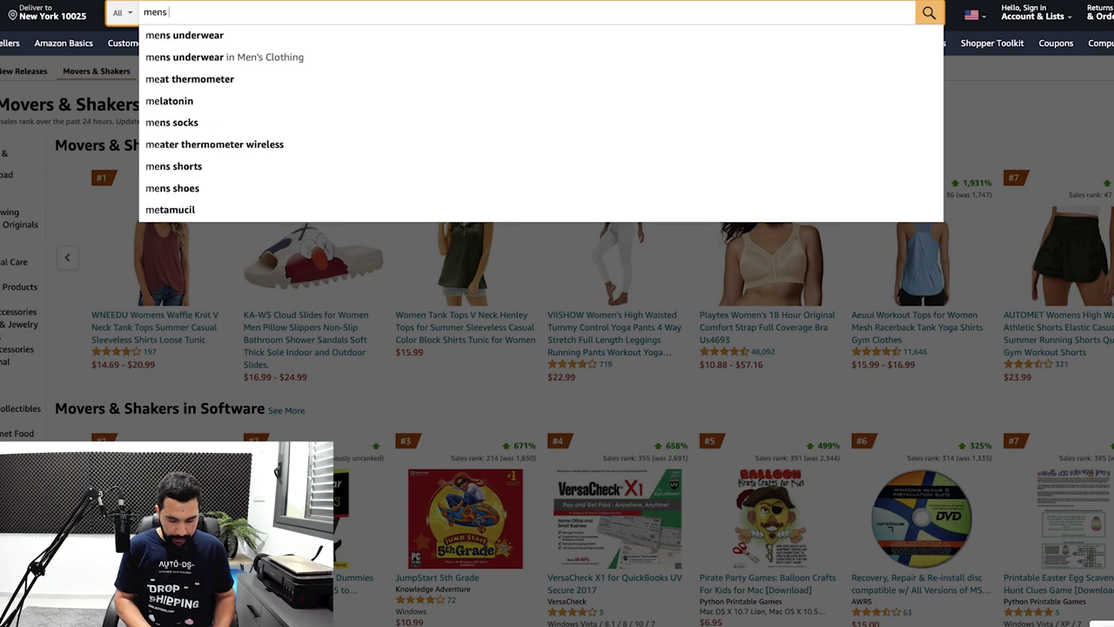
type("yellow slippers")
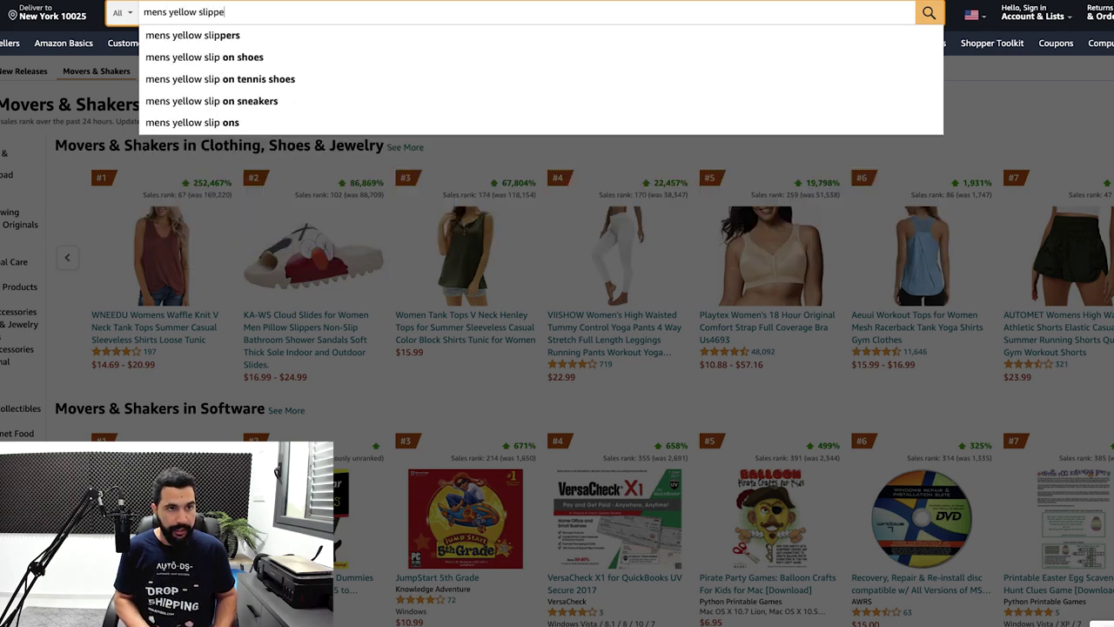
key("Return")
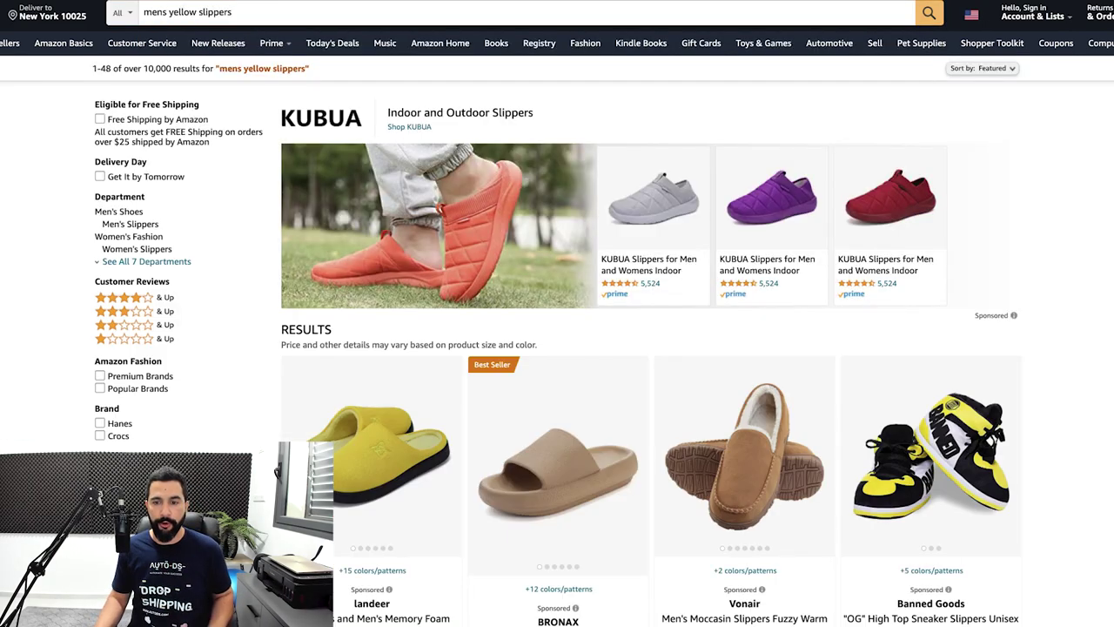
scroll(557, 348, "down", 10)
scroll(557, 348, "down", 10)
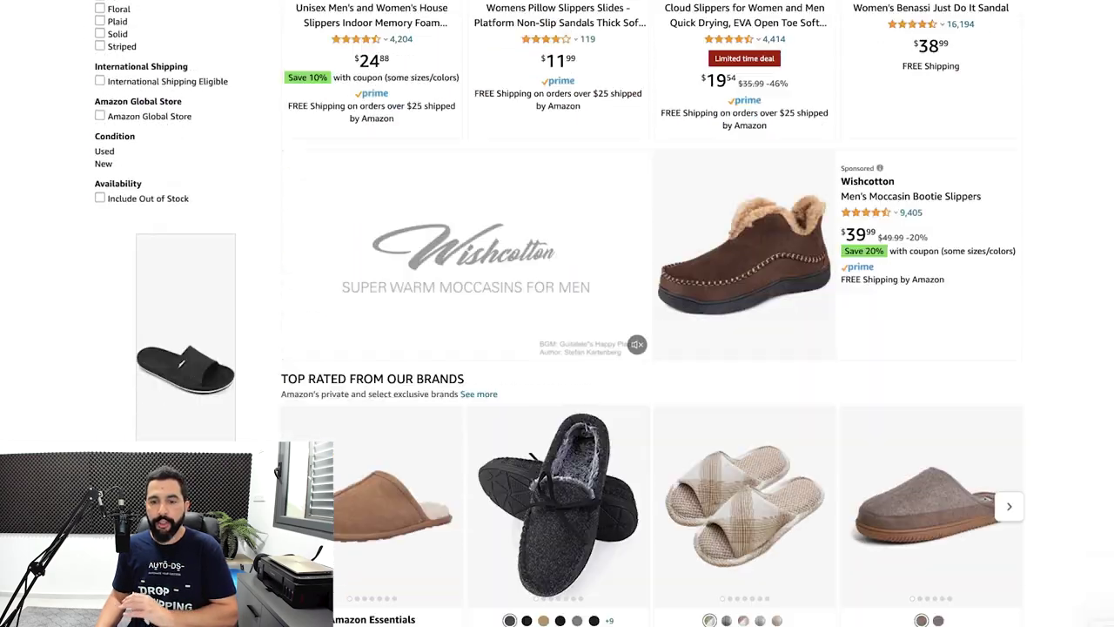
scroll(557, 348, "down", 10)
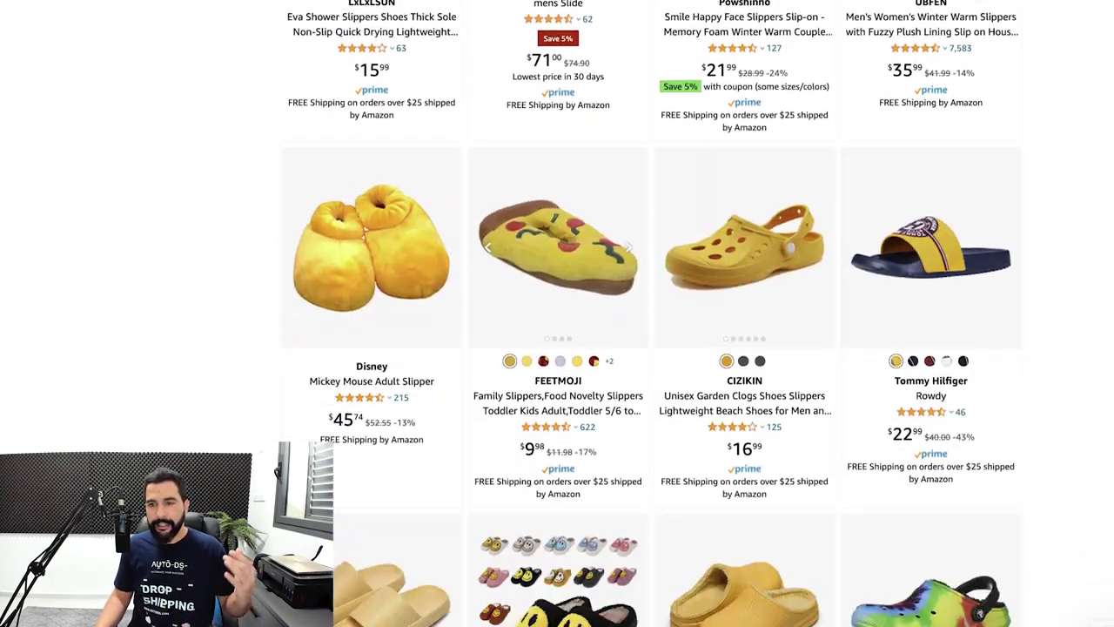
scroll(557, 349, "up", 15)
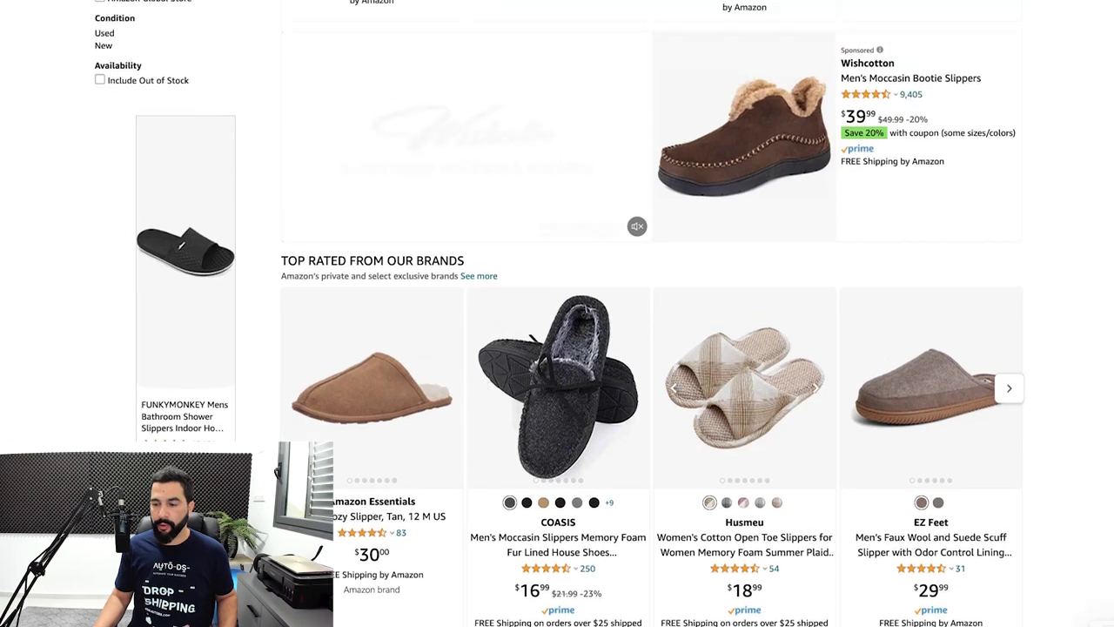
scroll(557, 349, "down", 6)
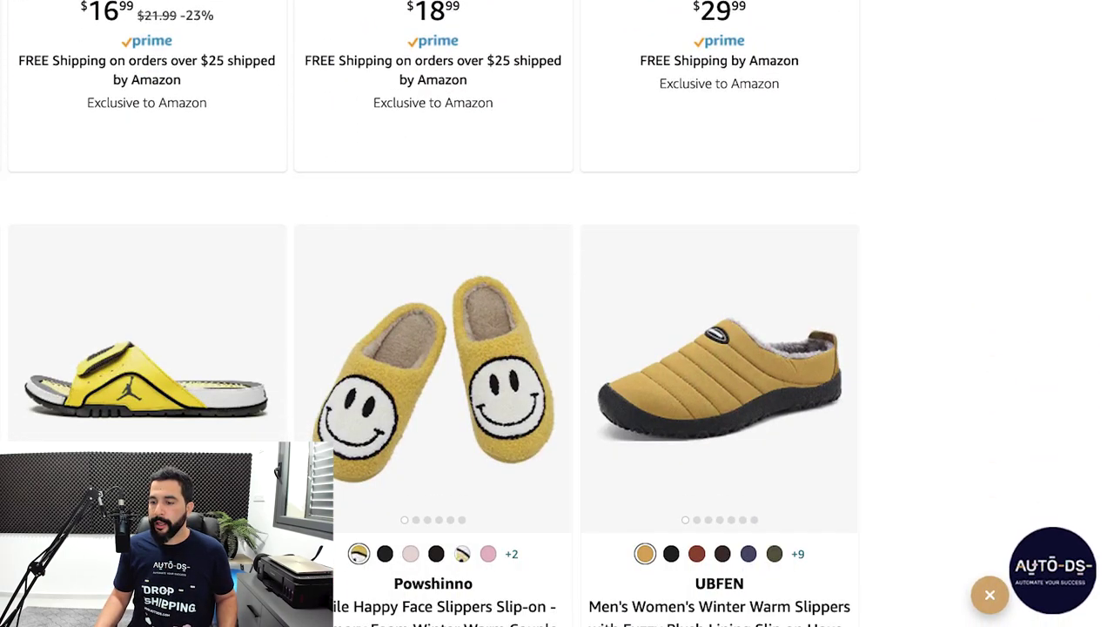
- Extract the product IDs from the Amazon search results with the AutoDS extension and export them as CSV
left_click(1052, 570)
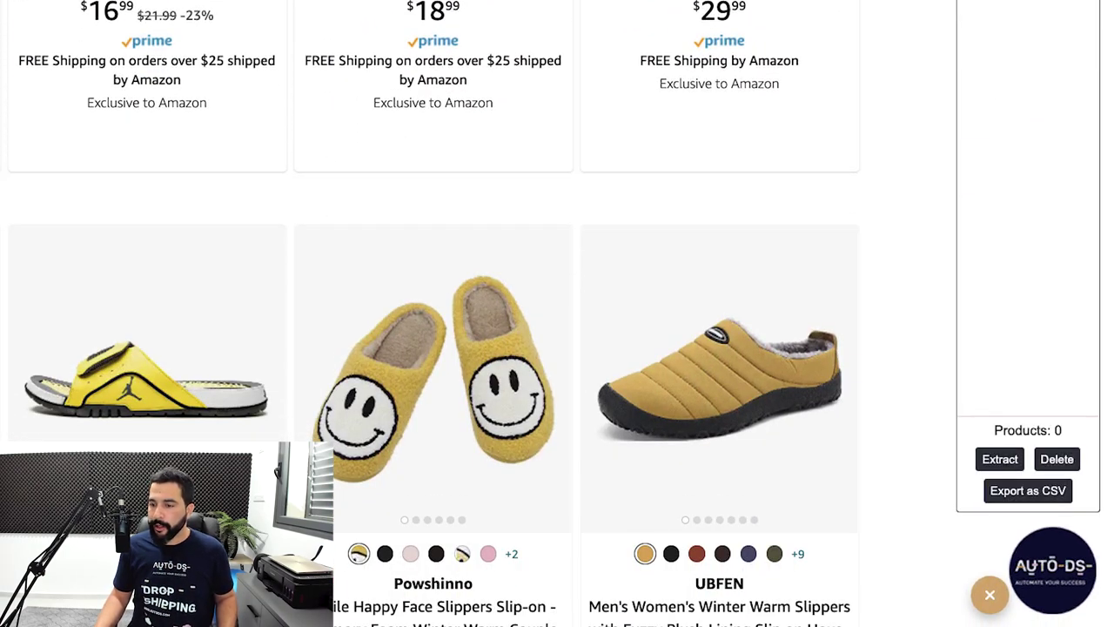
left_click(998, 459)
scroll(557, 348, "down", 2)
scroll(462, 174, "down", 5)
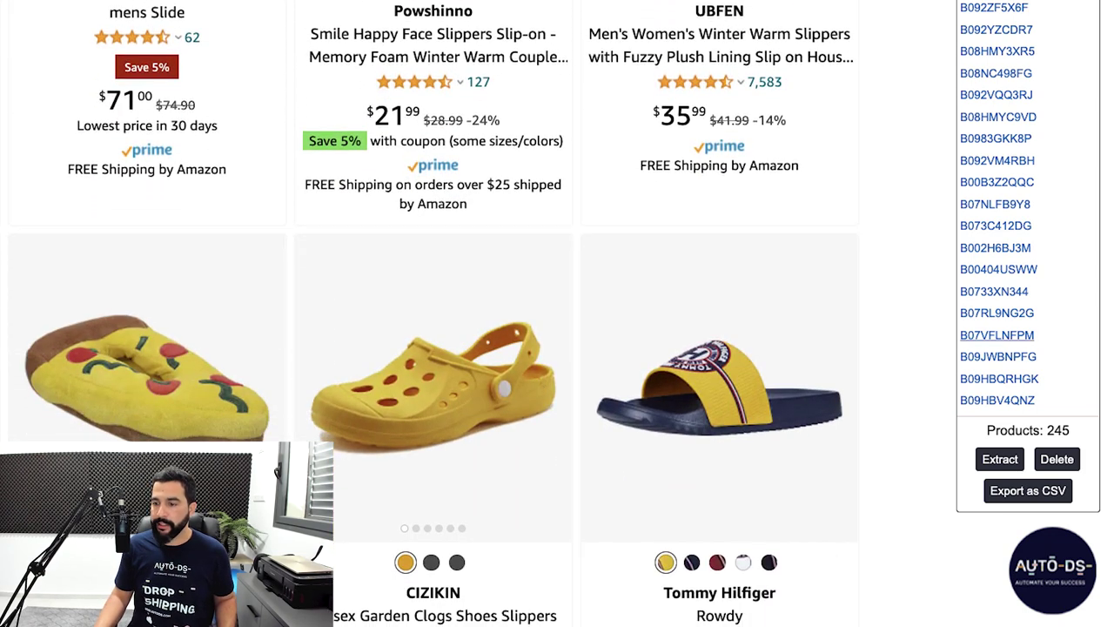
left_click(1027, 490)
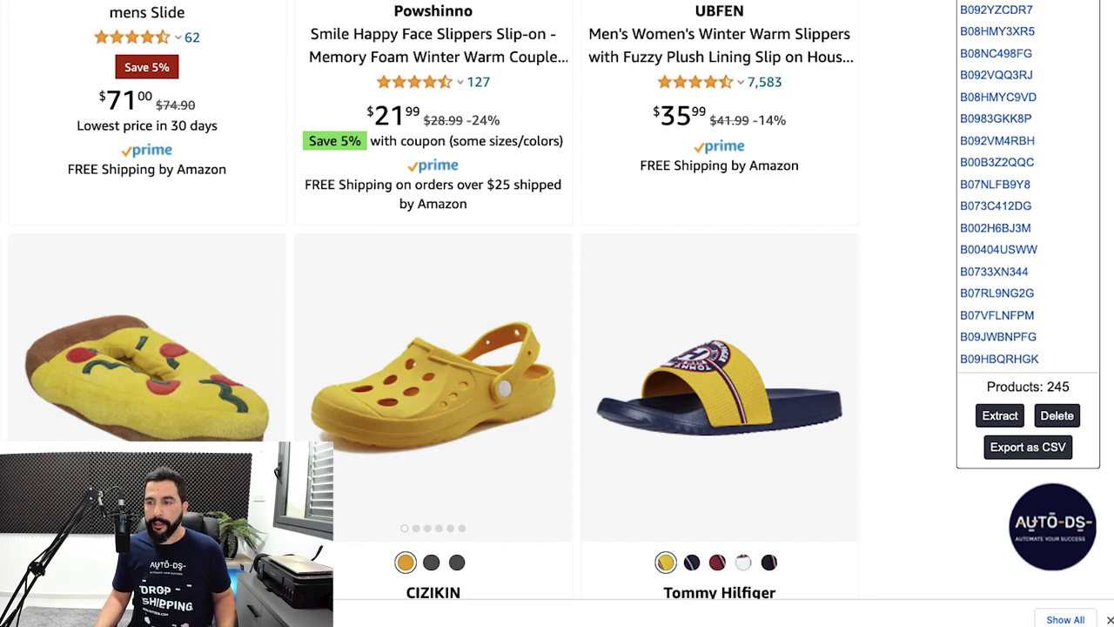
scroll(435, 348, "down", 4)
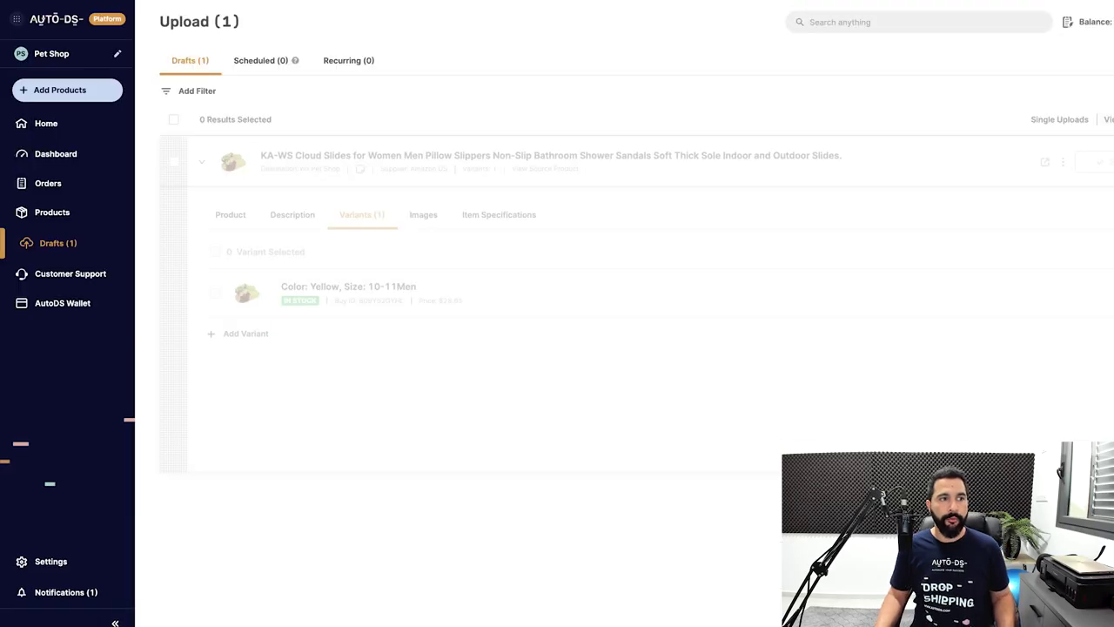
- In AutoDS, start a multiple-product import and enter the copied Amazon URL of the Disney Mickey Mouse adult slippers
left_click(67, 90)
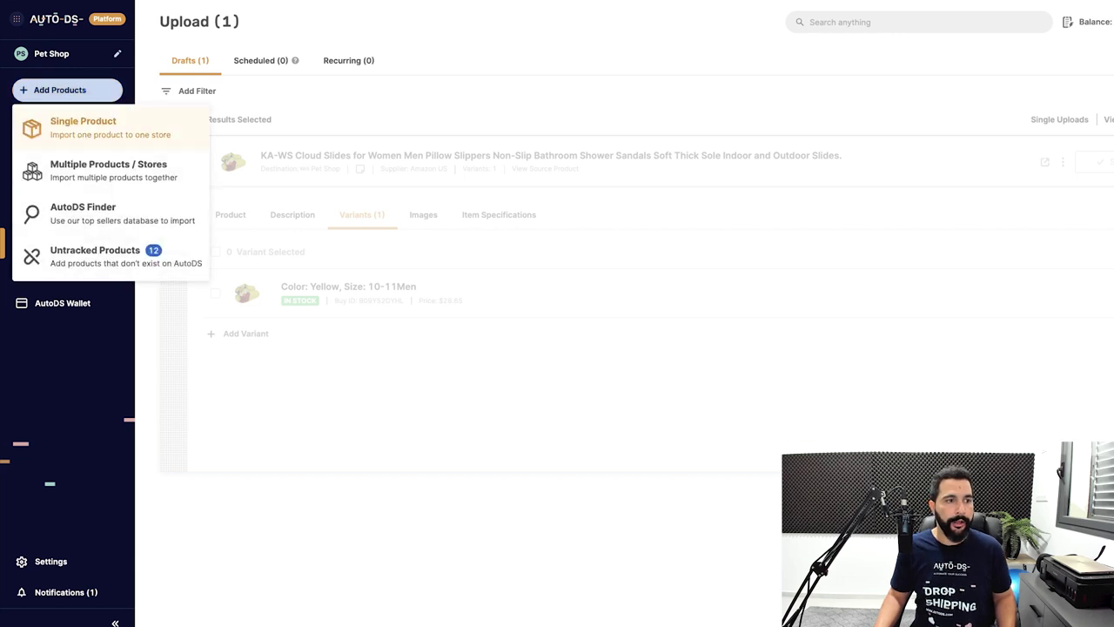
left_click(108, 170)
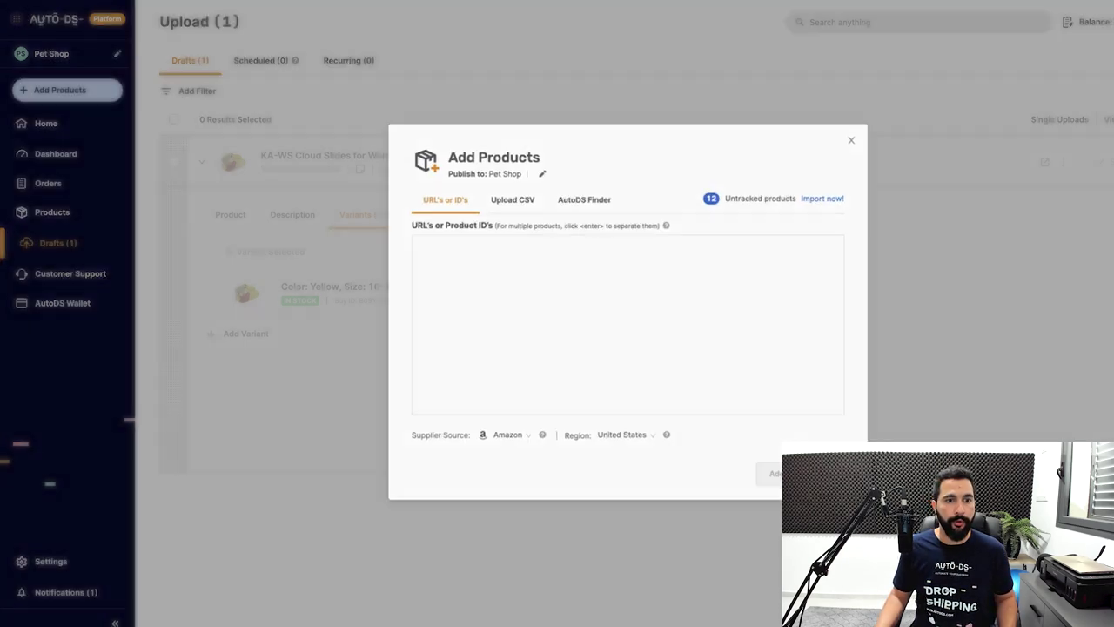
left_click(506, 192)
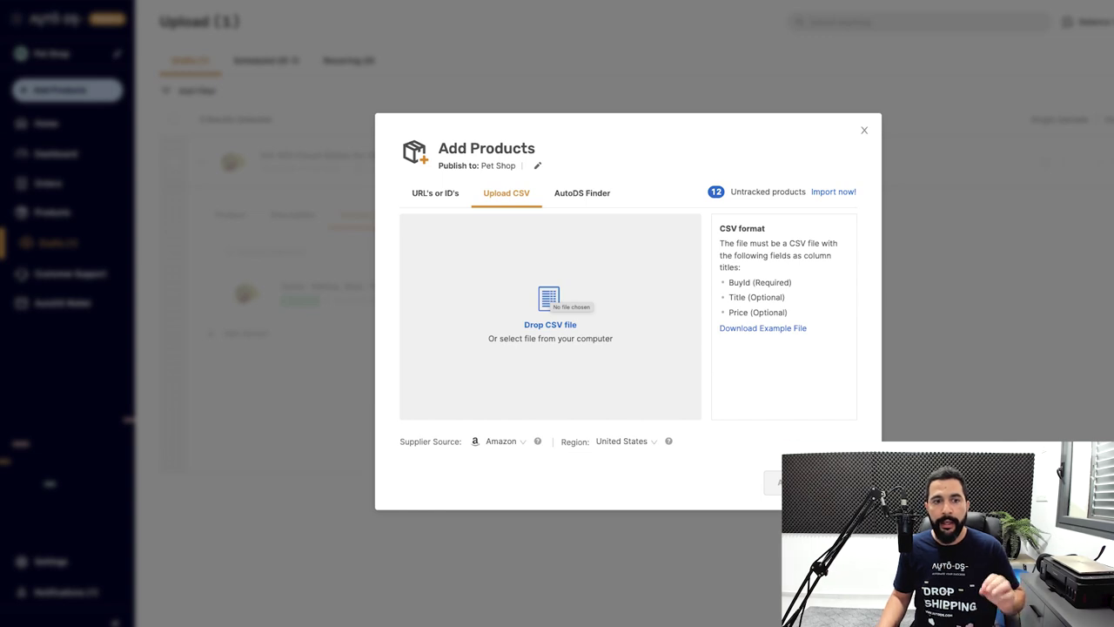
left_click(435, 192)
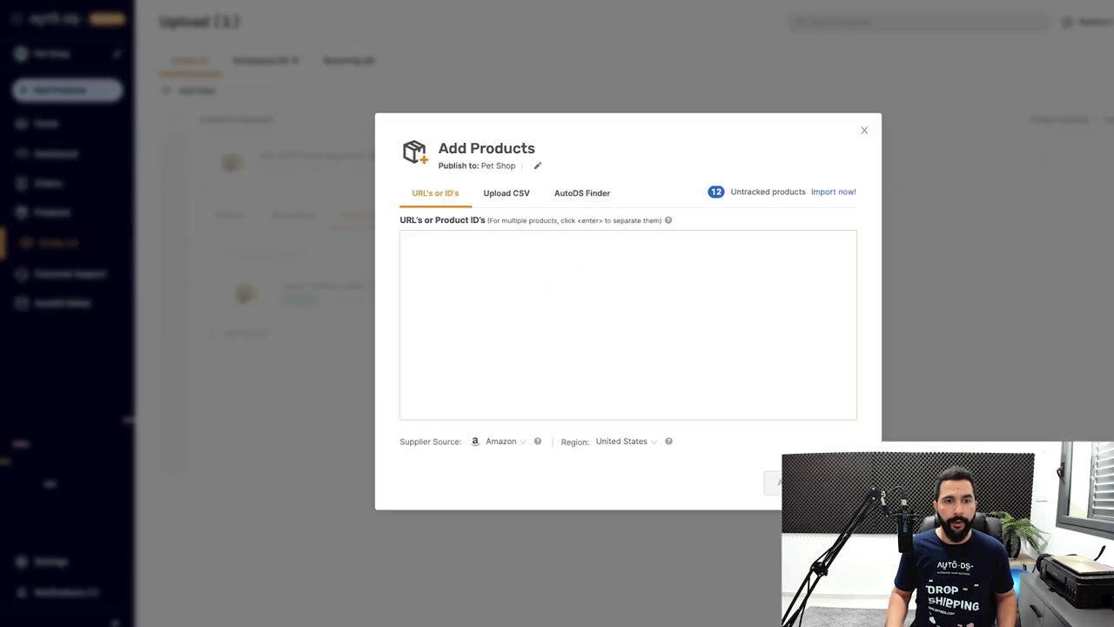
key("ctrl+v")
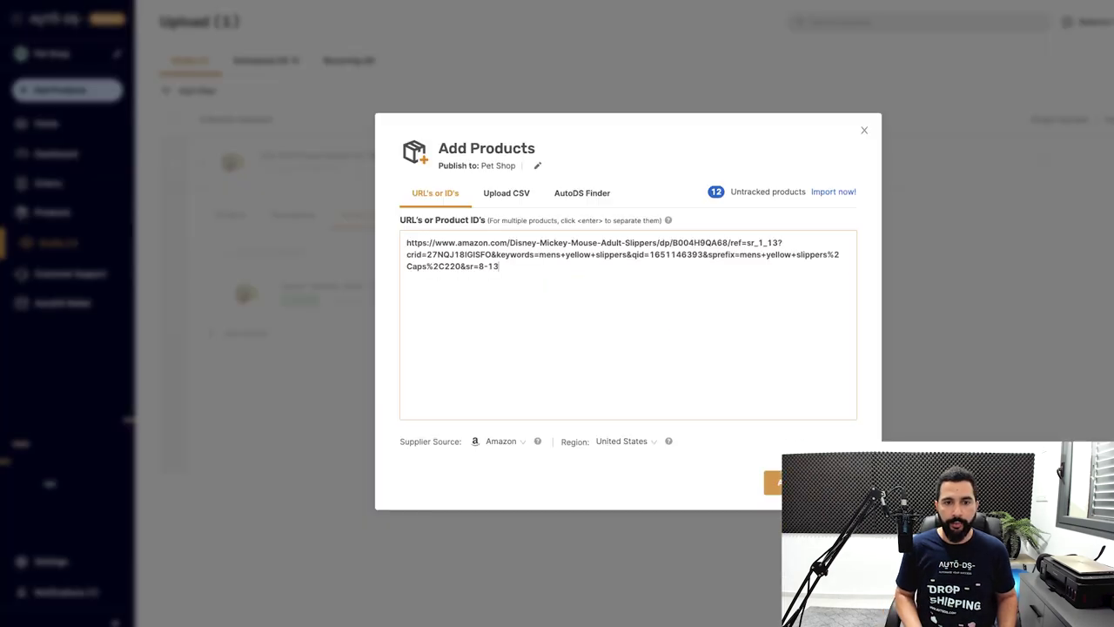
key("ctrl+v")
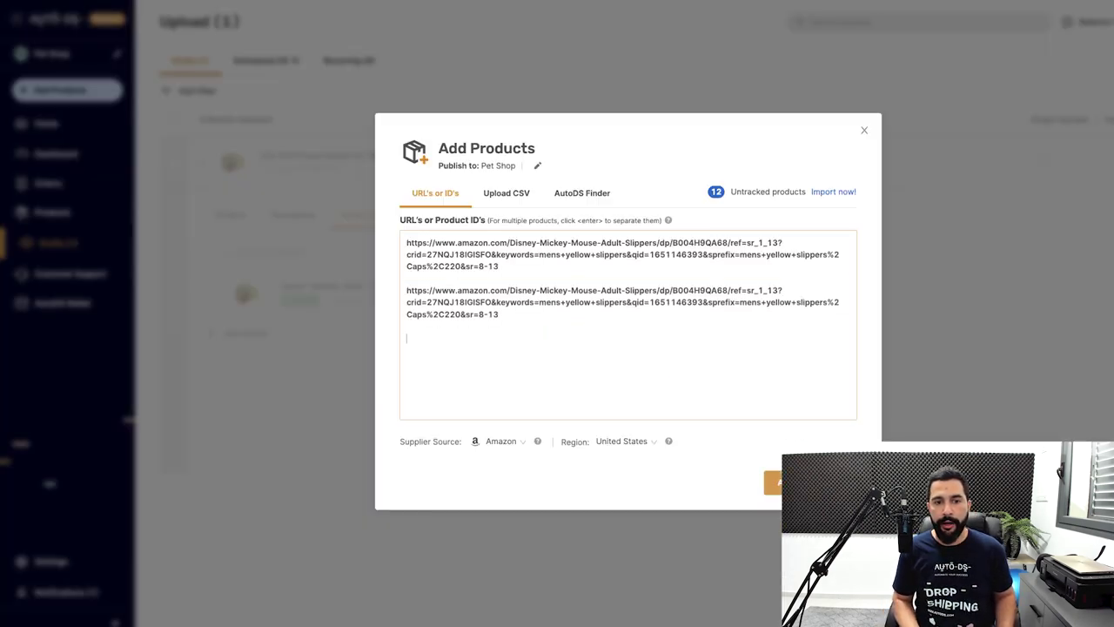
key("ctrl+v")
key("ctrl+v")
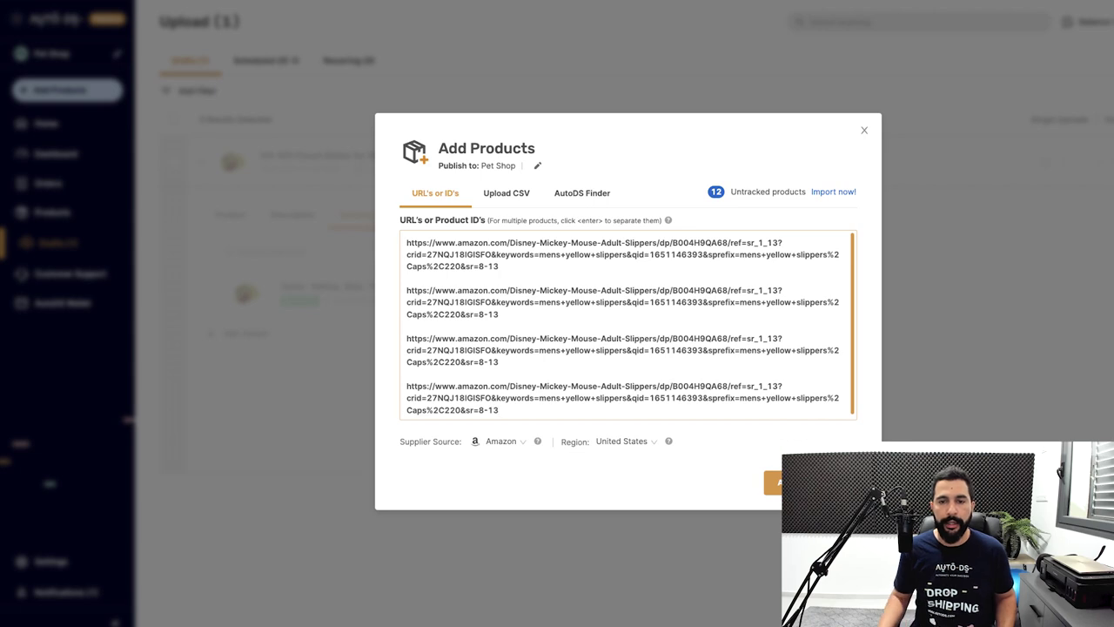
left_click(864, 129)
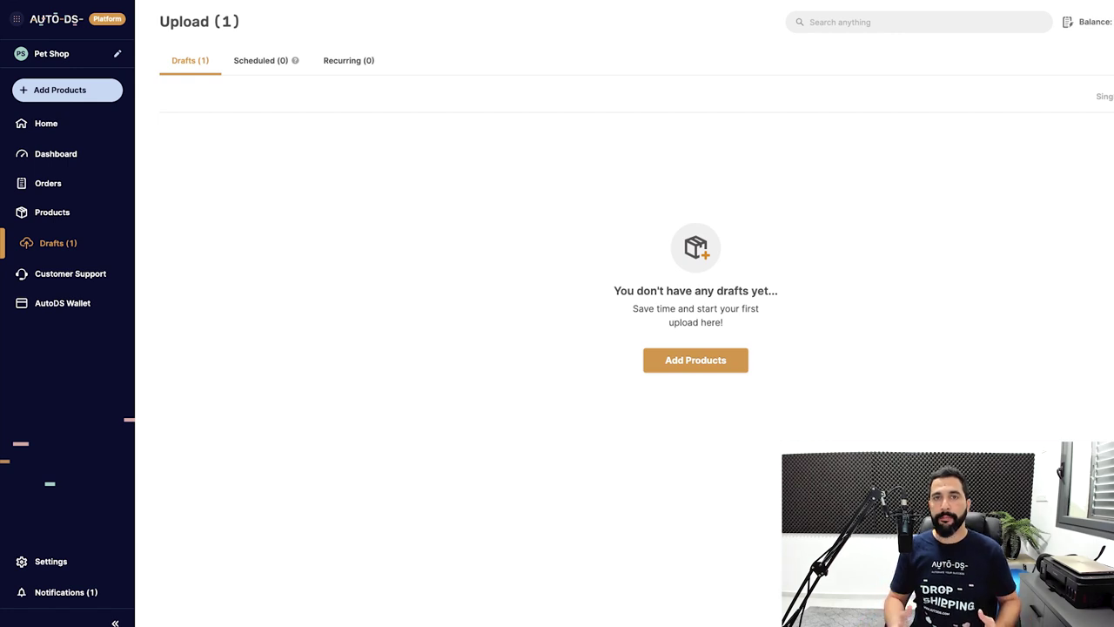
- From the product list, open the KA-WS cloud slides variant for editing and set its fees to 15% and profit to 20%
left_click(52, 211)
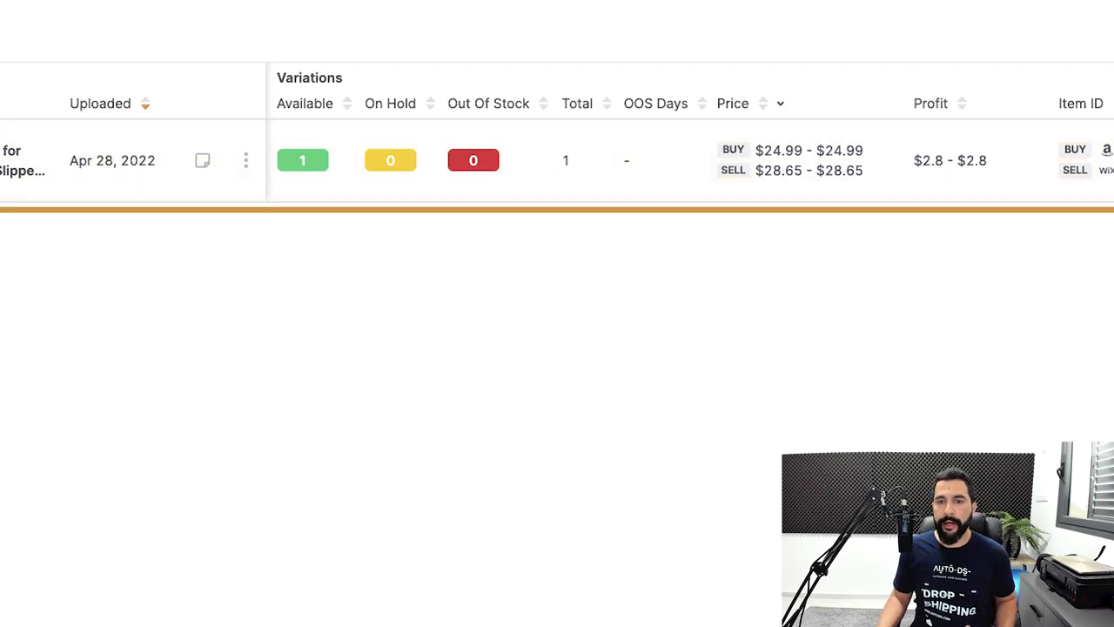
left_click_drag(763, 150, 793, 151)
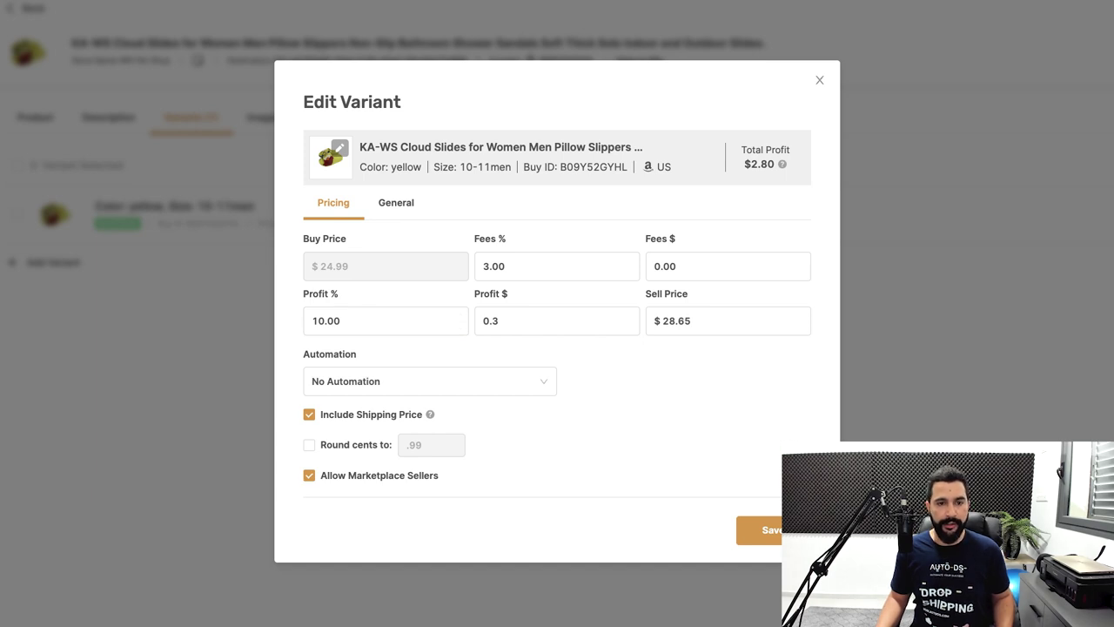
double_click(494, 267)
type("15")
double_click(322, 320)
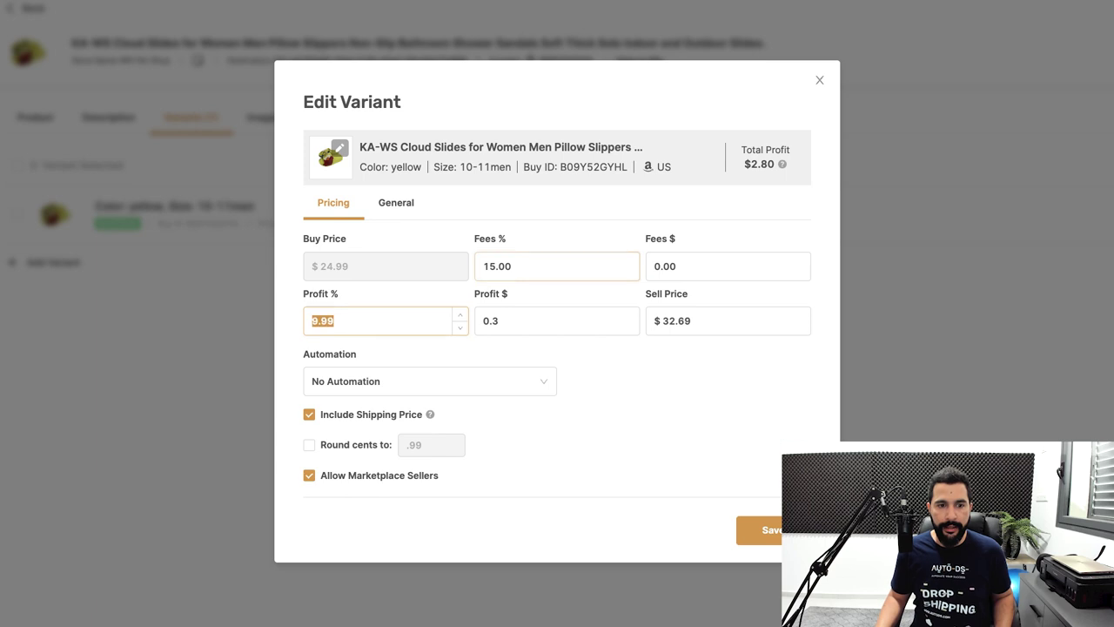
type("20")
double_click(491, 321)
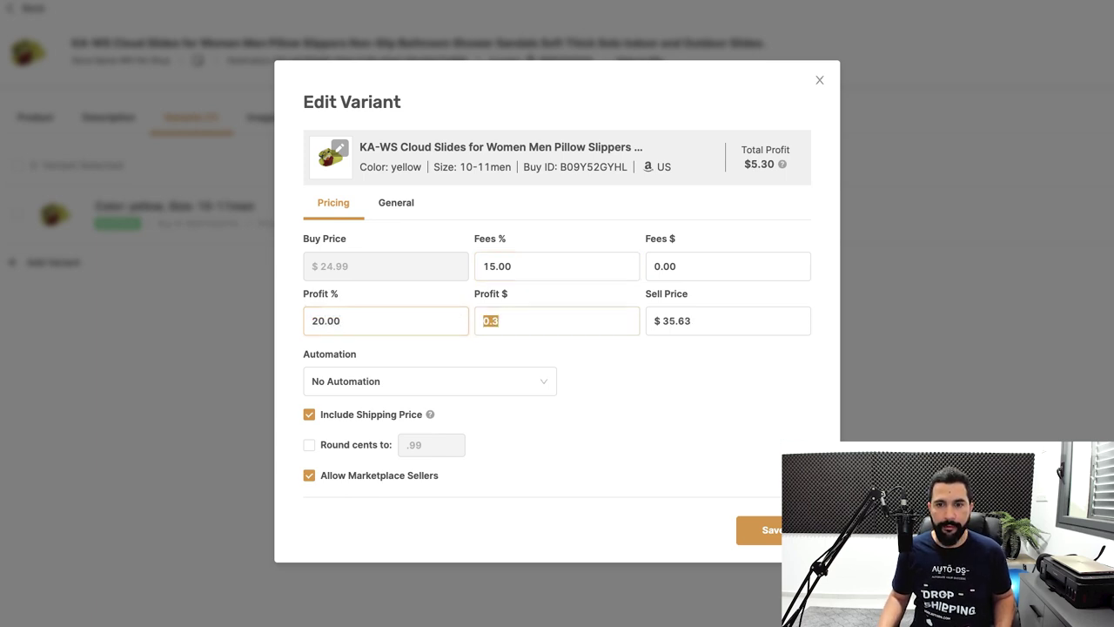
- Check the variant's total profit and round the cents of its sell price to .99
left_click_drag(744, 164, 769, 164)
left_click(769, 164)
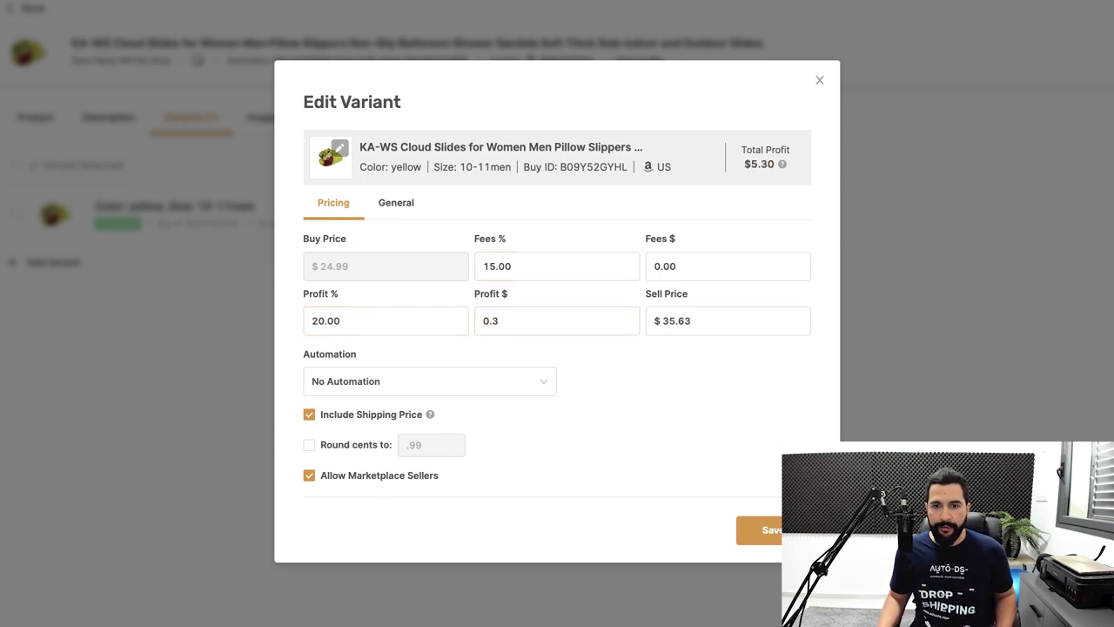
left_click(691, 320)
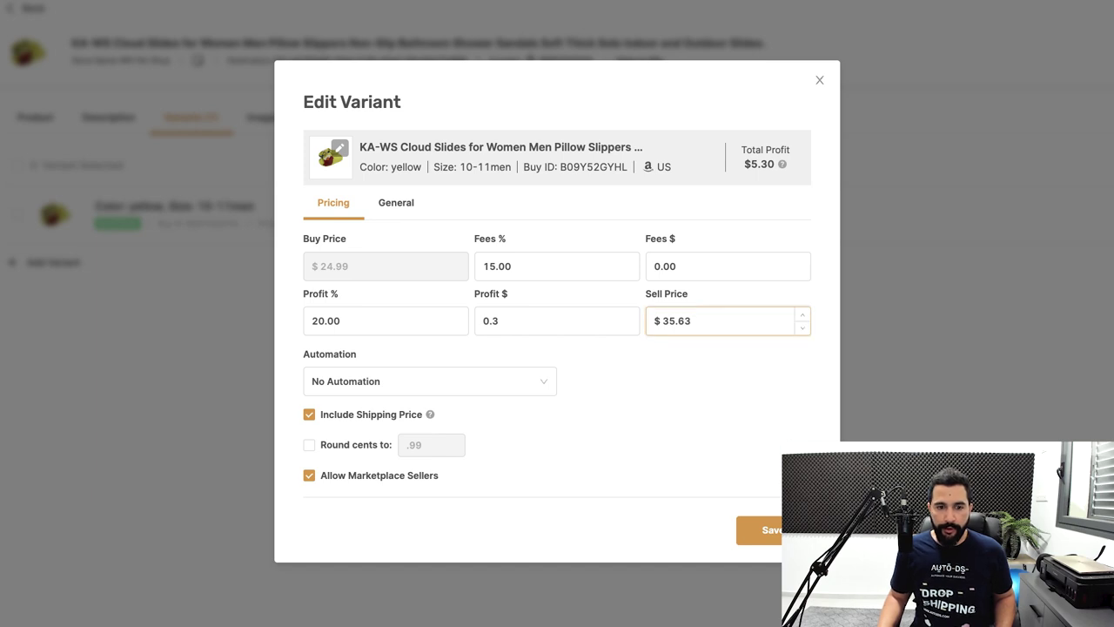
left_click(309, 445)
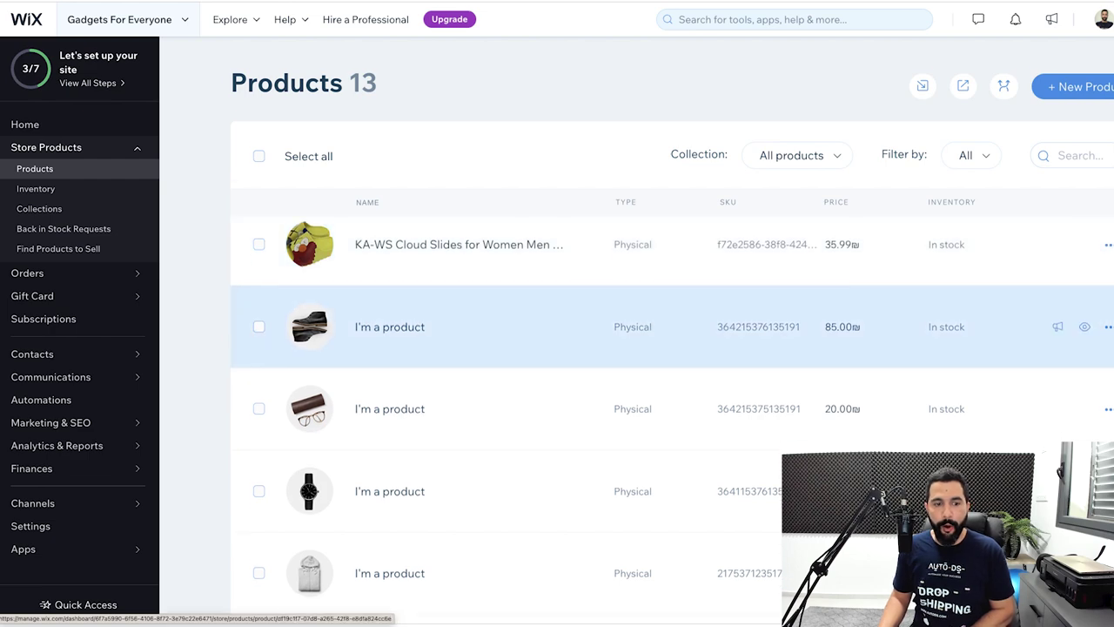
- In the Wix product list, open the imported KA-WS cloud slides and review their images, description, pricing and product options
scroll(670, 392, "down", 3)
scroll(670, 391, "up", 3)
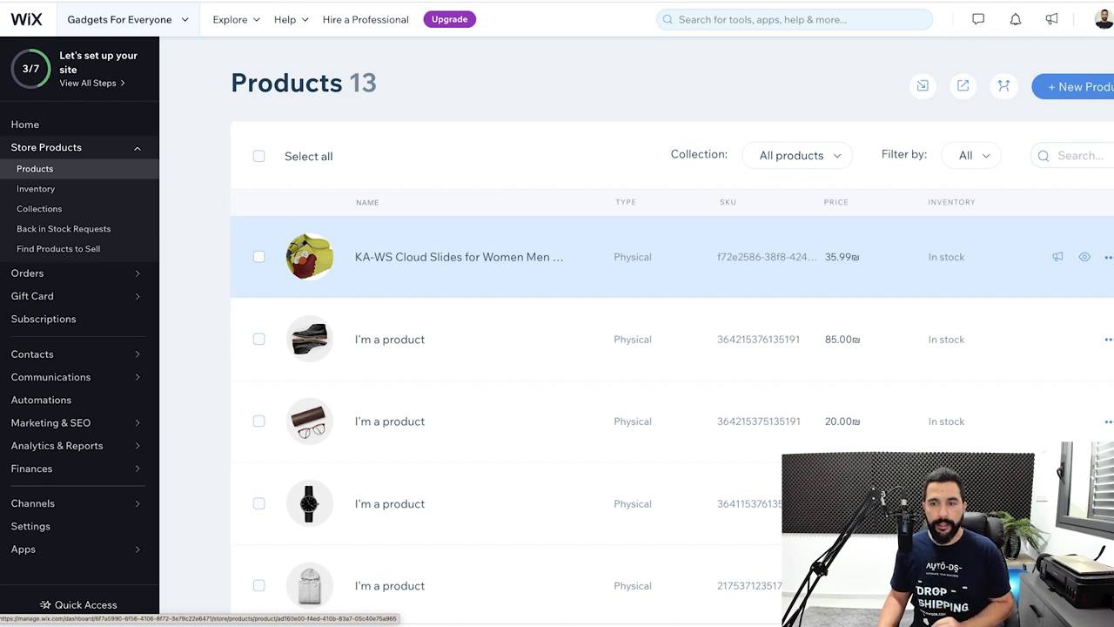
left_click(459, 256)
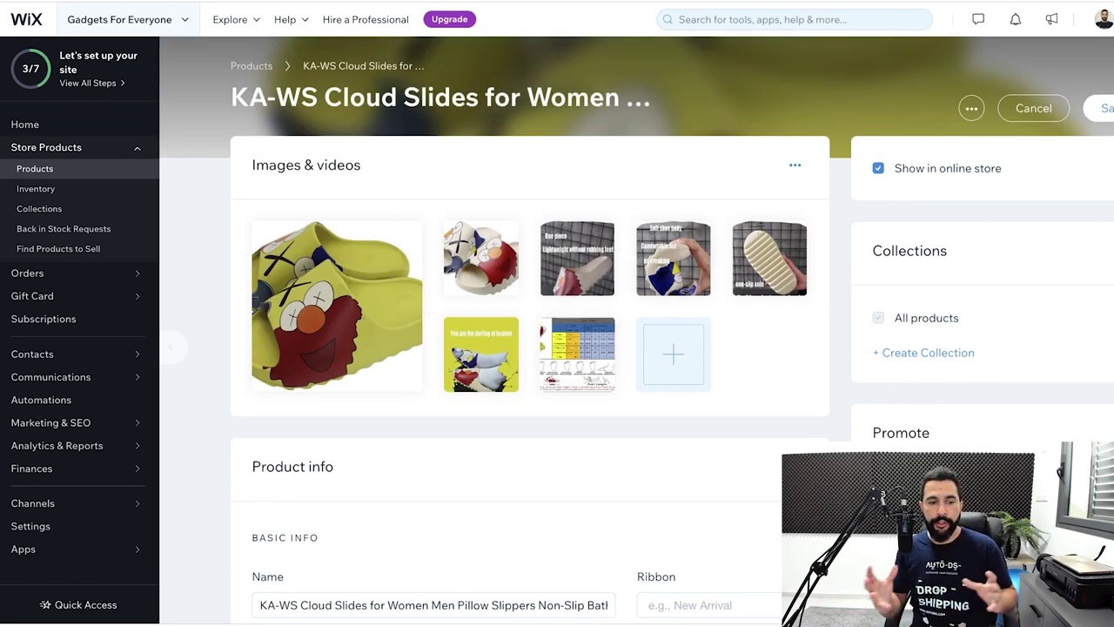
scroll(522, 461, "down", 6)
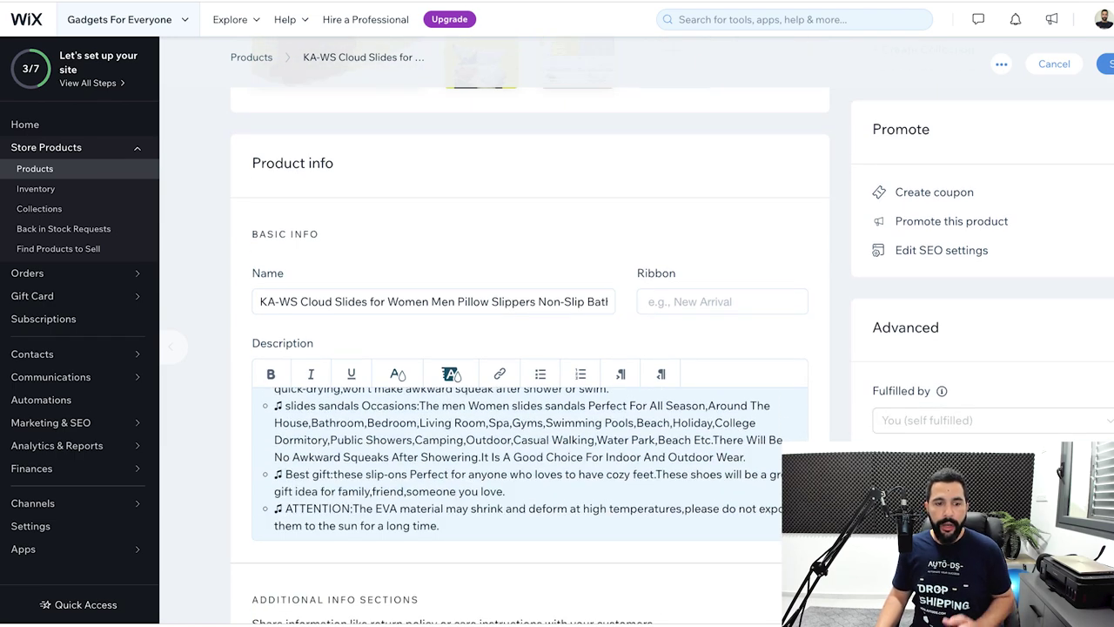
scroll(522, 391, "down", 3)
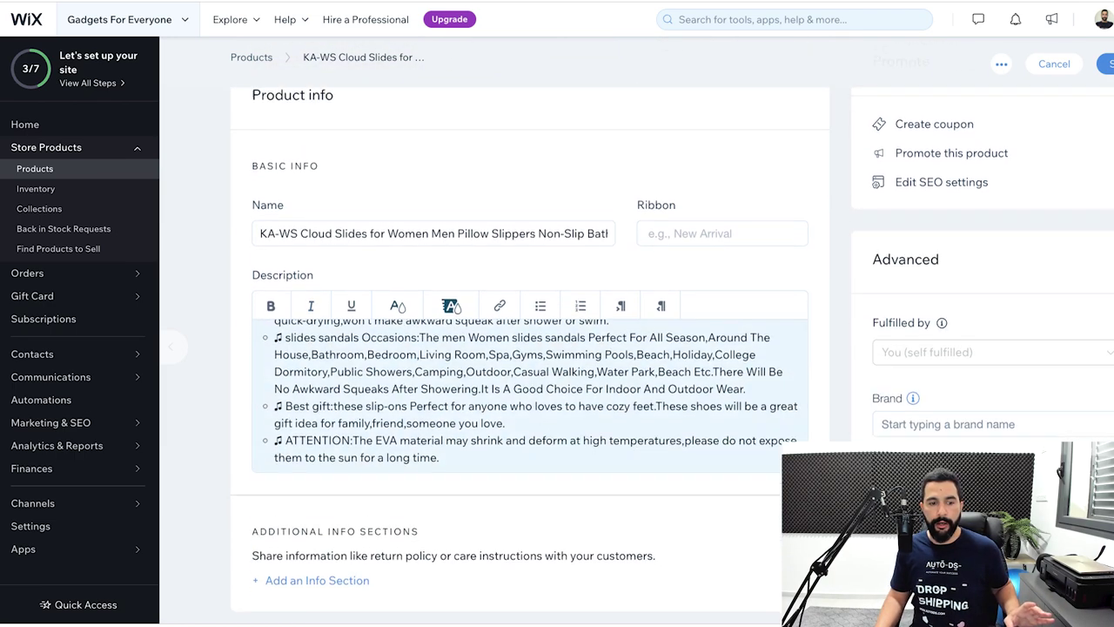
scroll(523, 391, "down", 6)
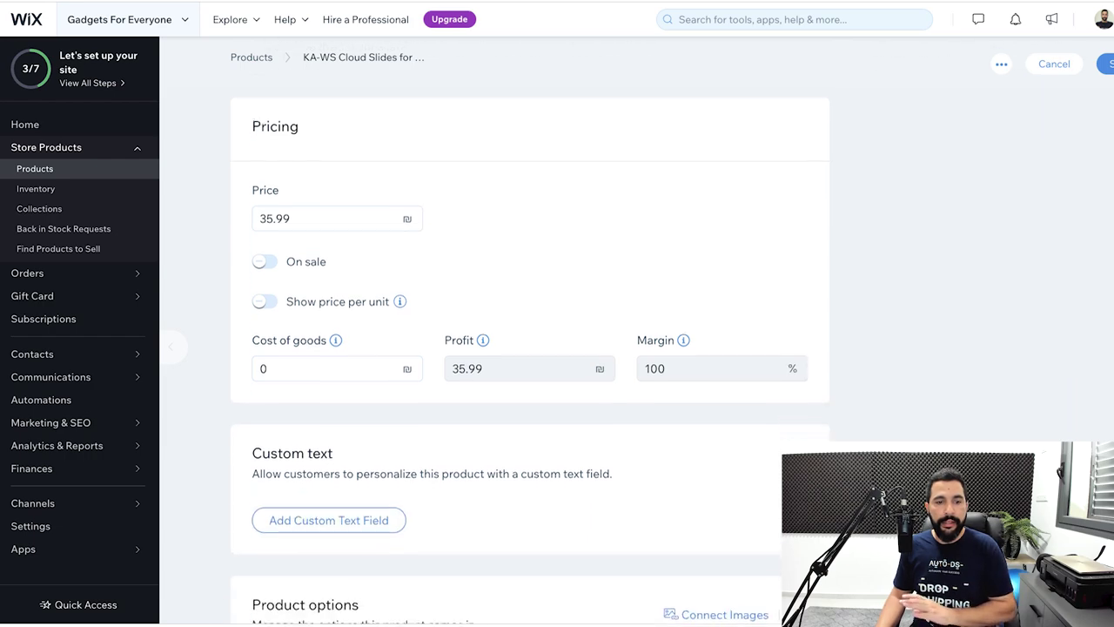
scroll(522, 392, "down", 8)
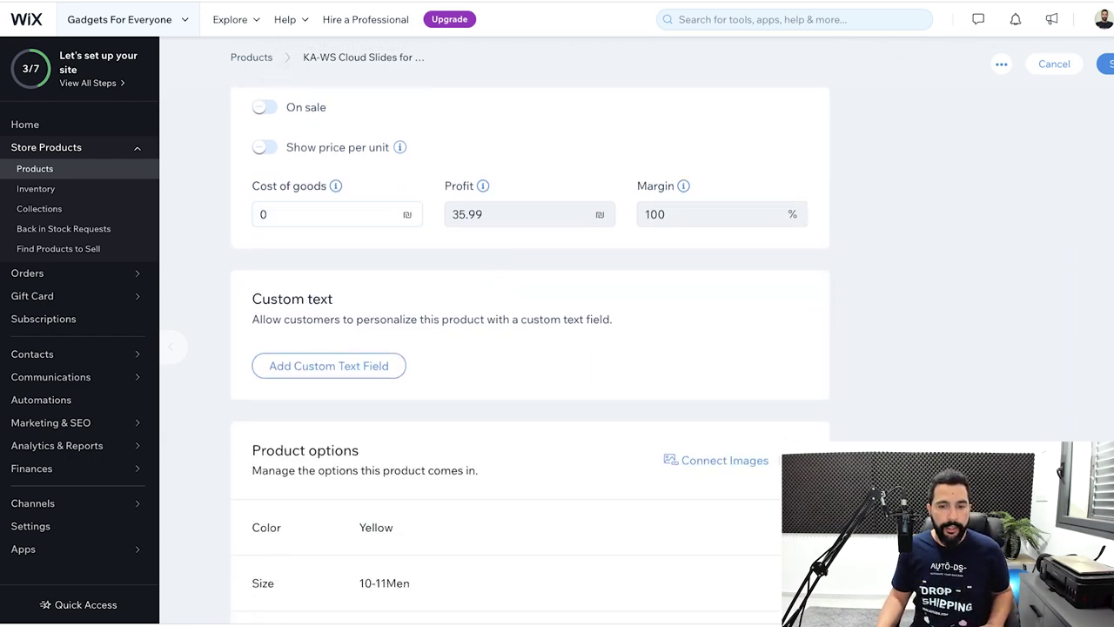
scroll(522, 392, "up", 7)
scroll(522, 392, "down", 2)
- Switch to the AutoDS Academy Wix article and read through importing products, optimizing product pages and setting up shipping options
scroll(523, 392, "down", 5)
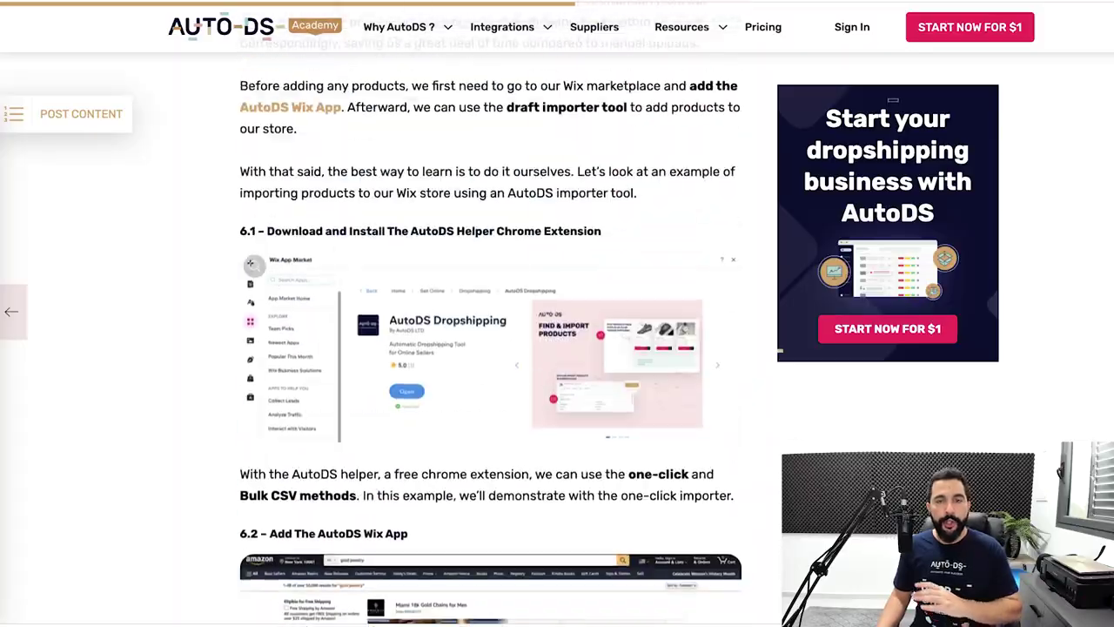
scroll(490, 340, "up", 2)
scroll(490, 340, "down", 4)
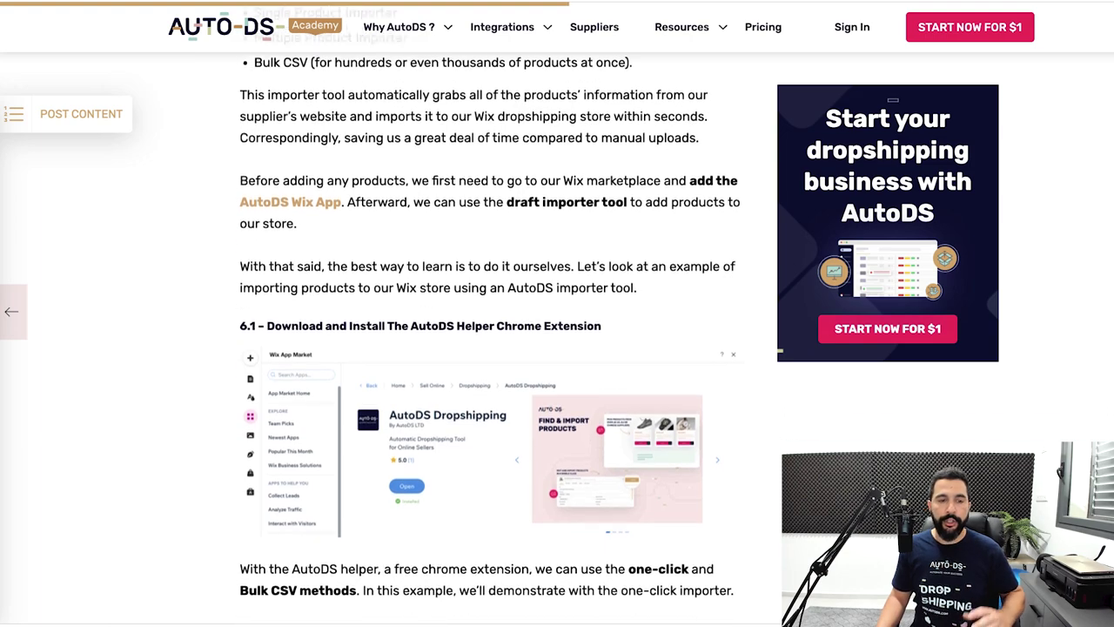
scroll(487, 348, "down", 8)
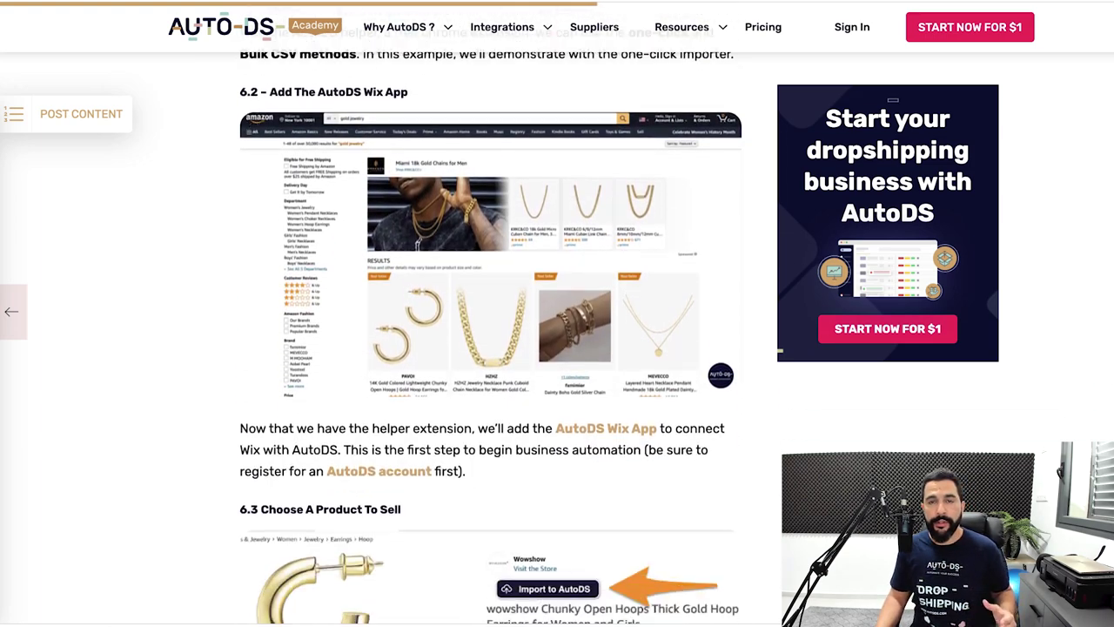
scroll(487, 348, "down", 13)
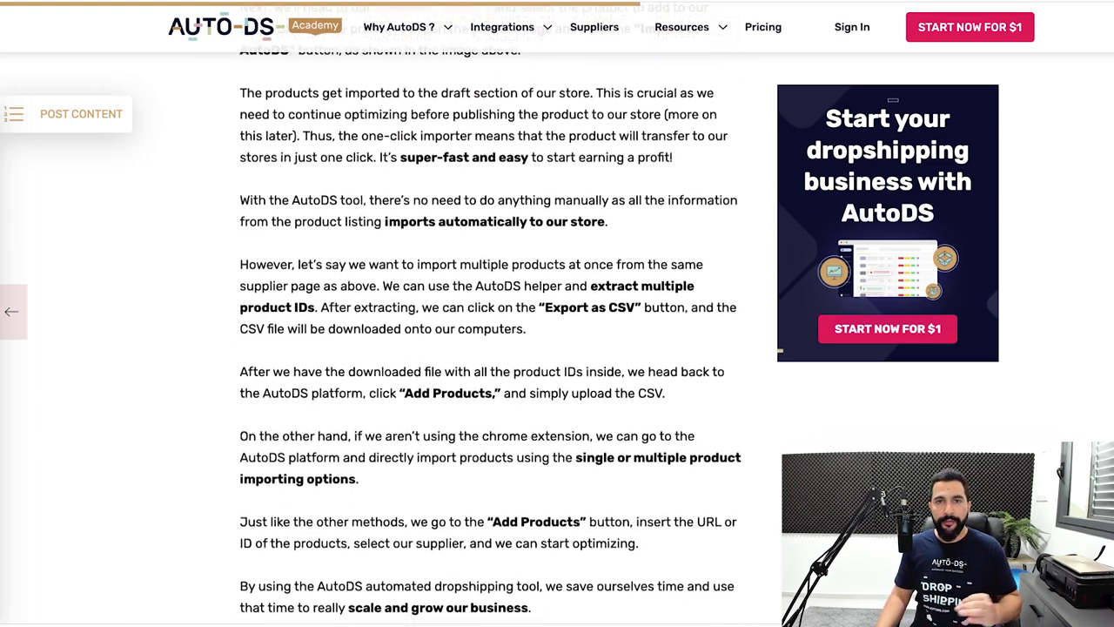
scroll(488, 348, "down", 4)
scroll(487, 348, "up", 5)
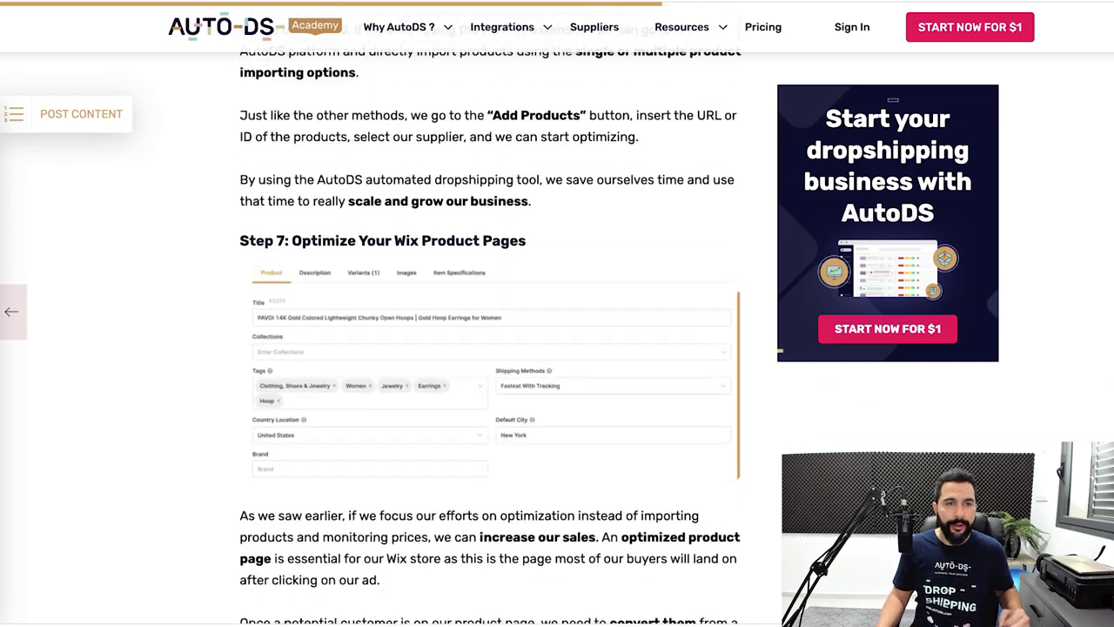
scroll(487, 348, "down", 3)
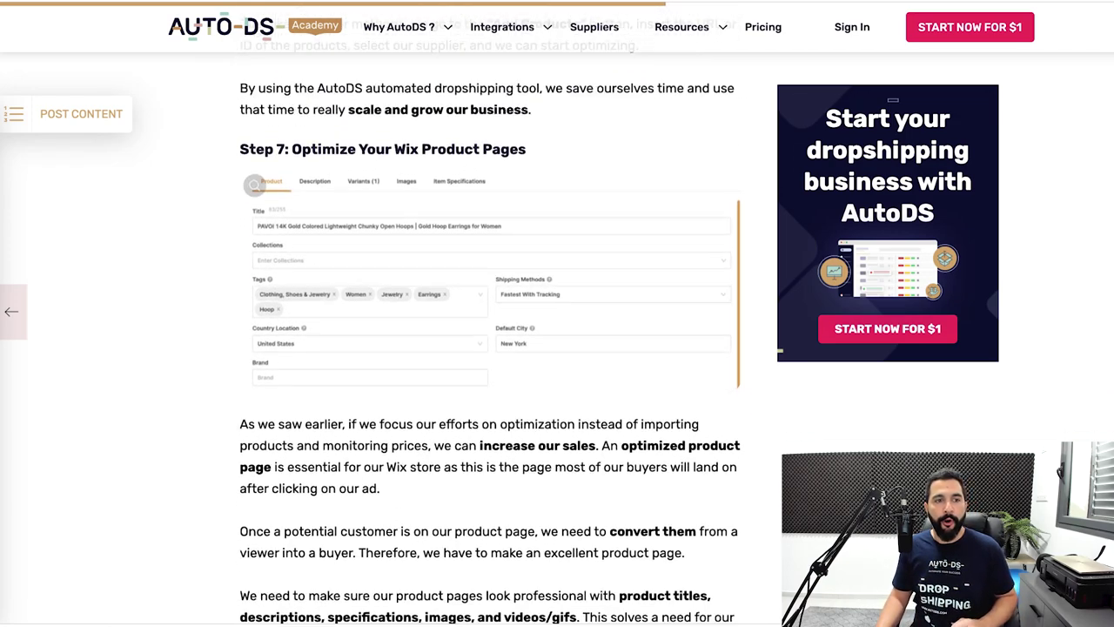
scroll(487, 348, "down", 8)
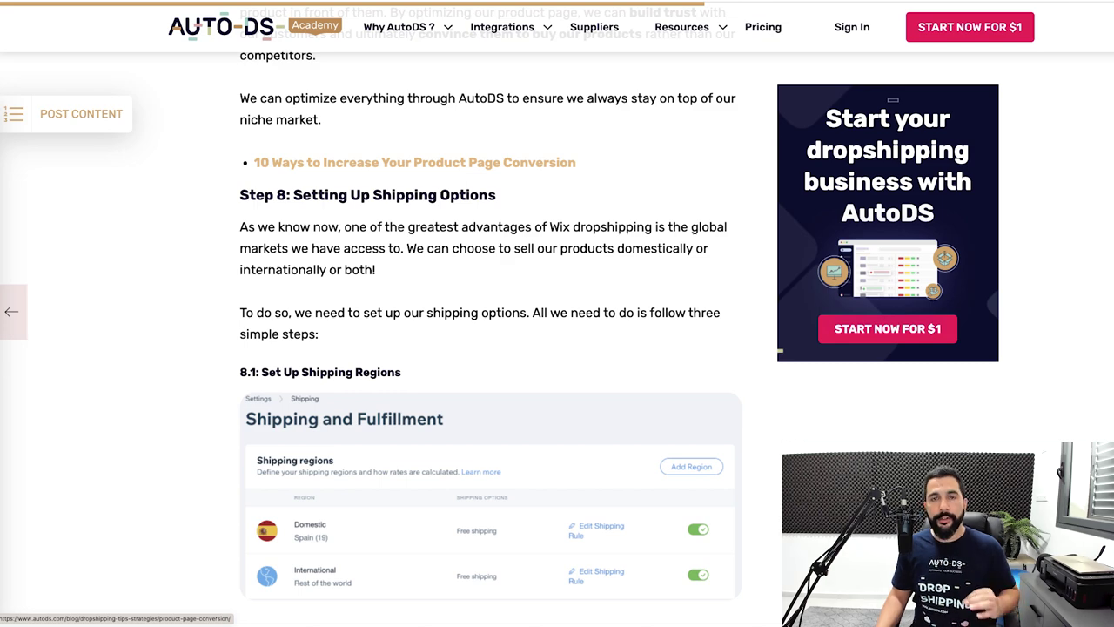
scroll(487, 348, "down", 1)
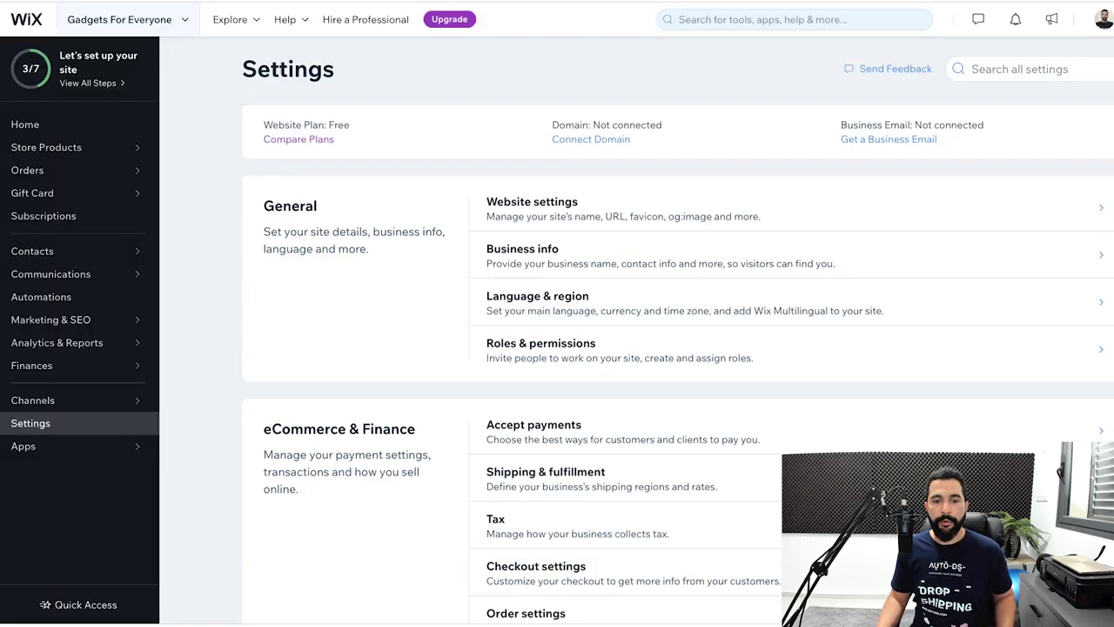
- In the Wix store's Shipping & fulfillment settings, start a new shipping region and review its shipping, local delivery and local pickup options
scroll(556, 261, "down", 3)
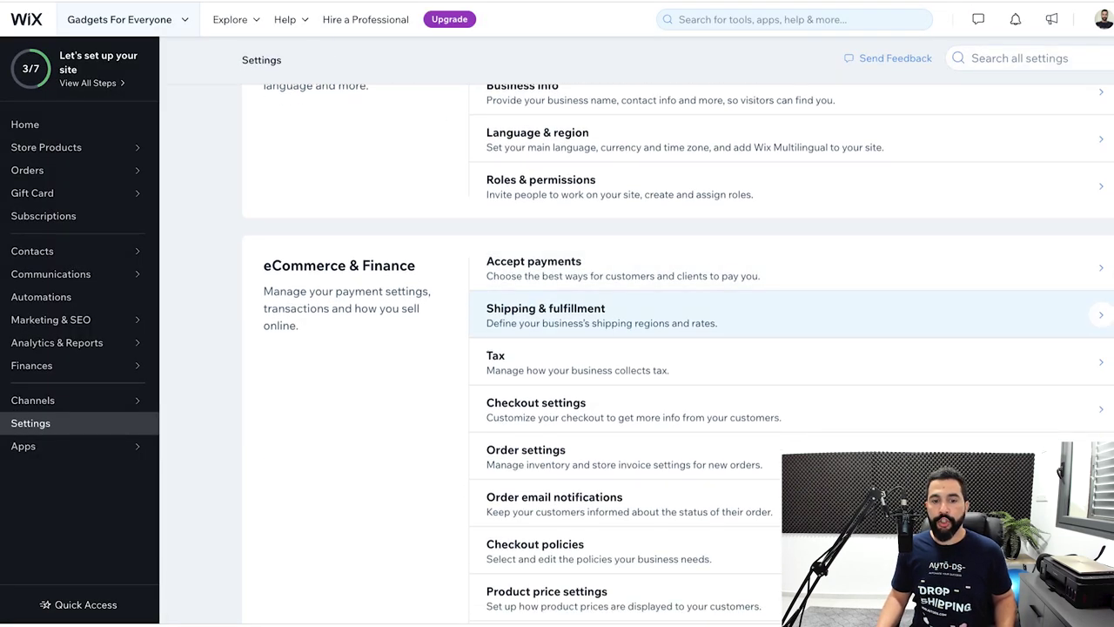
left_click(556, 309)
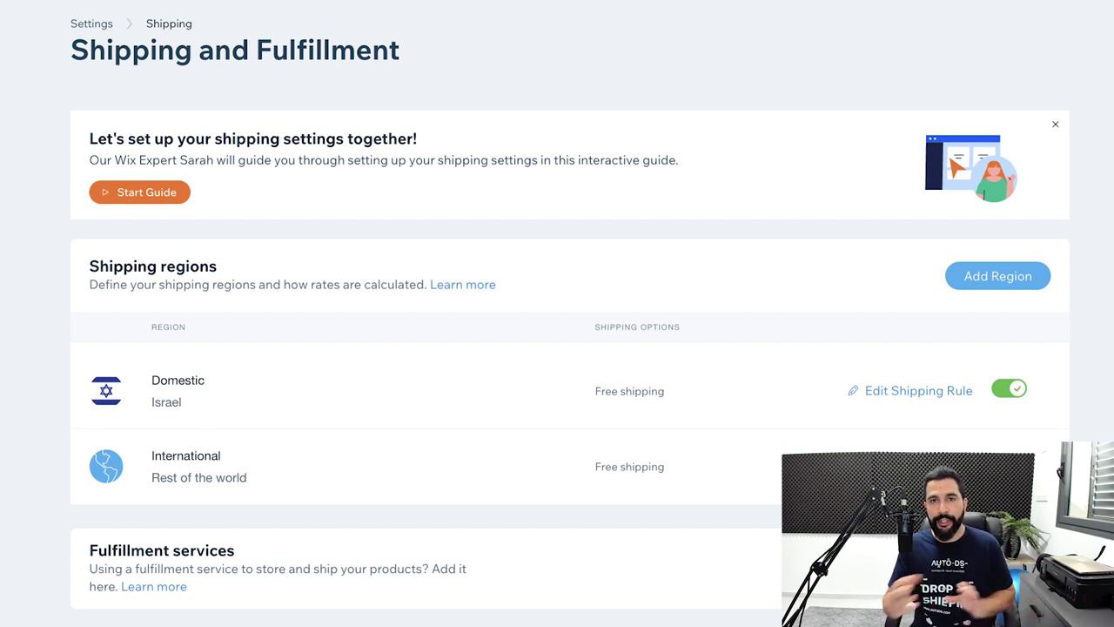
left_click(997, 275)
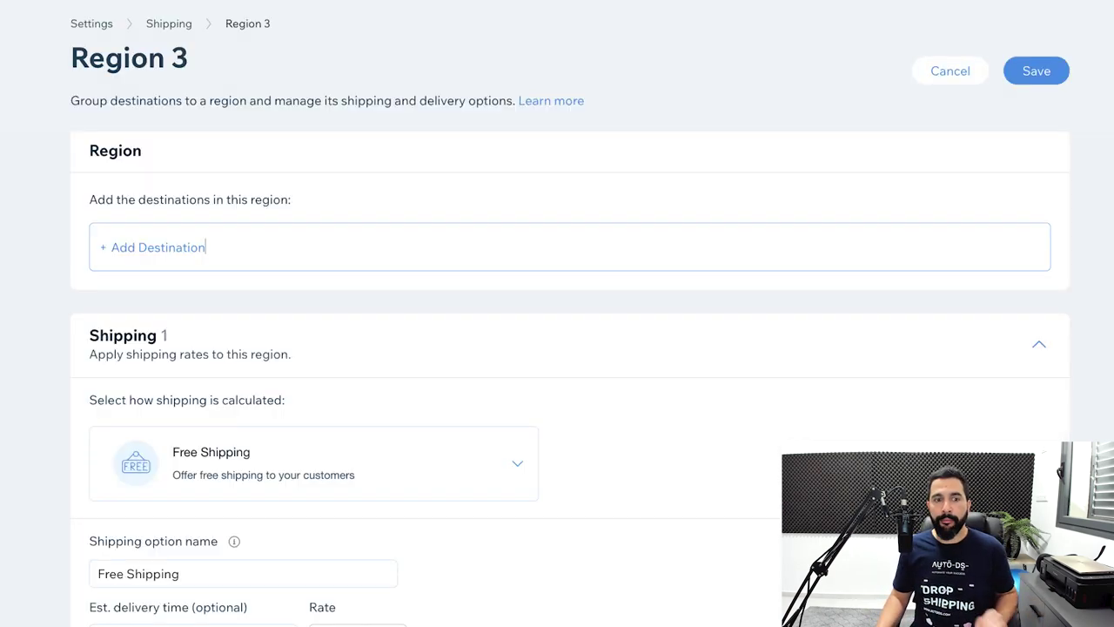
scroll(569, 365, "down", 1)
scroll(557, 348, "down", 4)
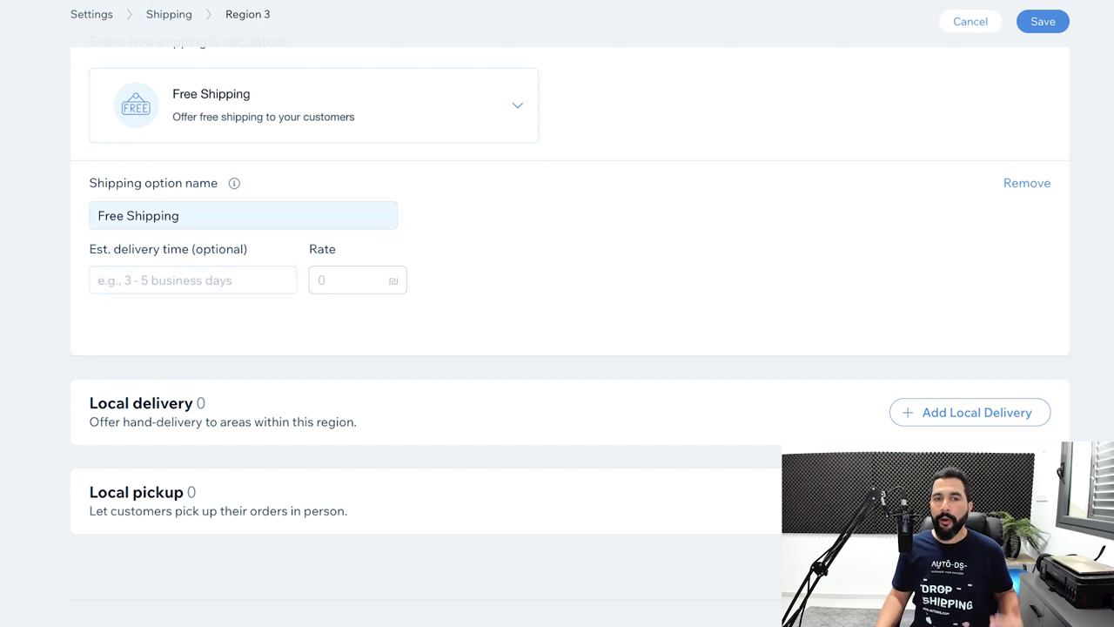
scroll(557, 348, "up", 2)
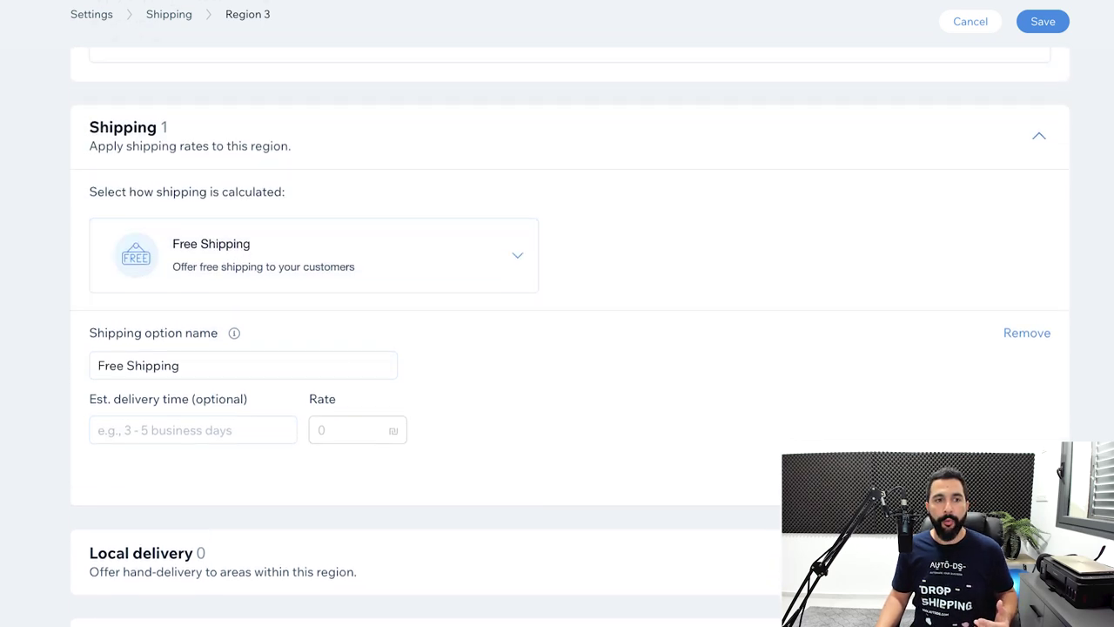
scroll(557, 348, "down", 2)
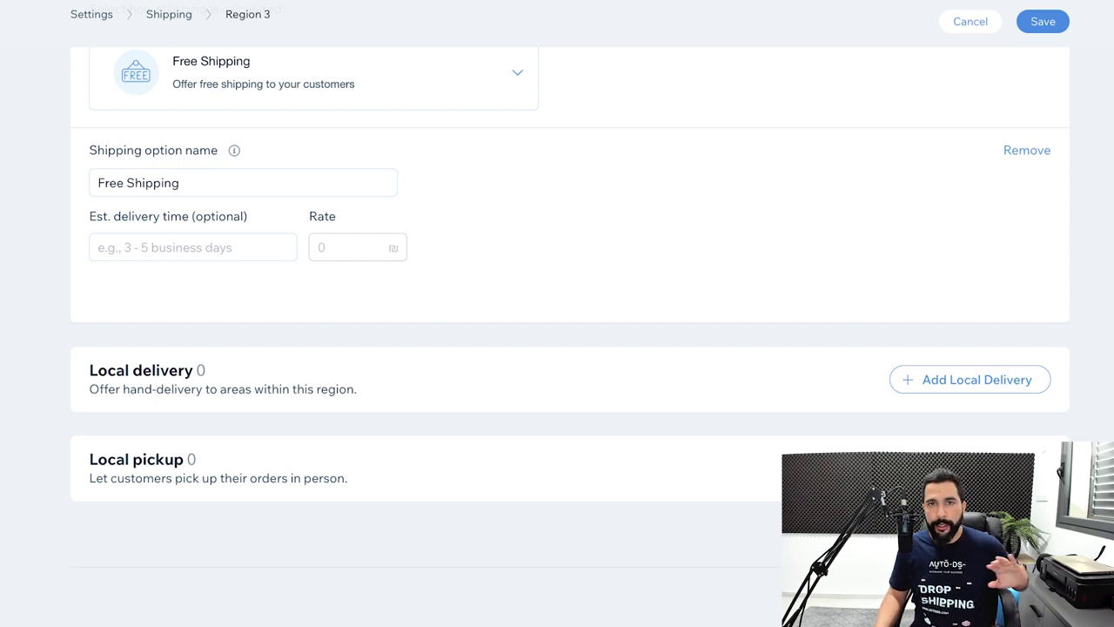
scroll(557, 348, "up", 5)
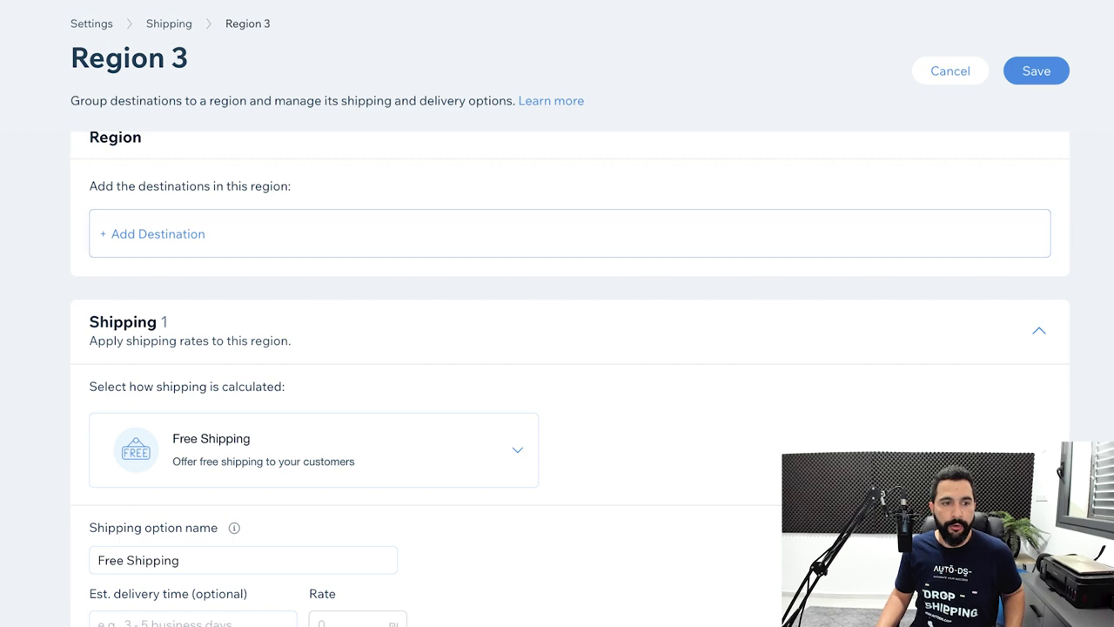
- Add United States as a destination in the new shipping region
left_click(153, 233)
type("y")
key("BackSpace")
type("united")
key("Down")
key("Return")
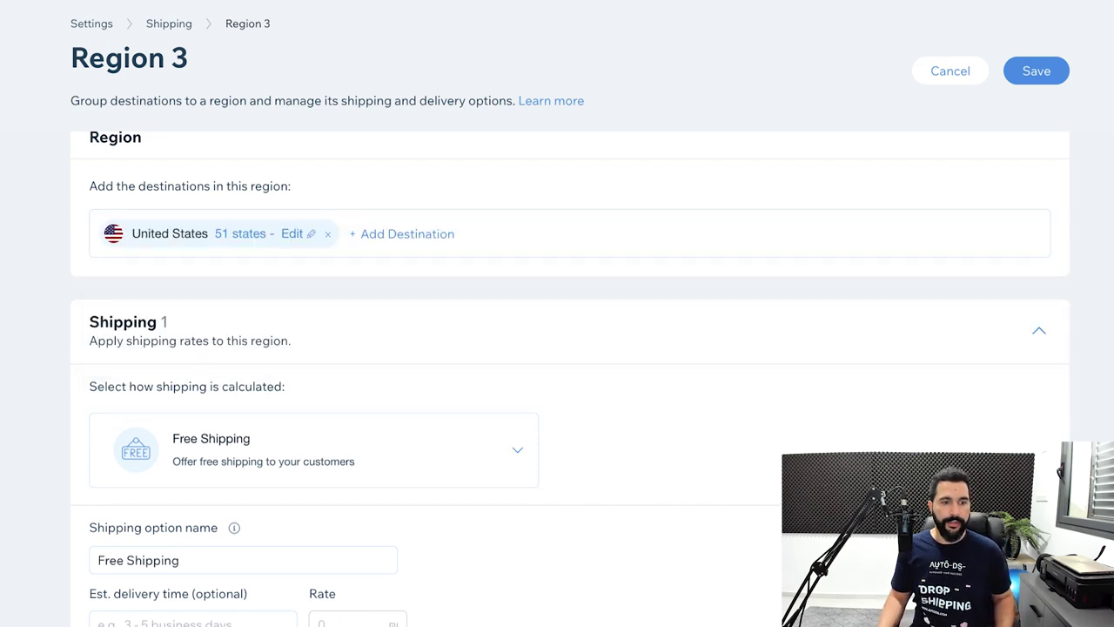
- Examine the available shipping calculation methods for the United States region, keeping Free Shipping selected
scroll(314, 270, "down", 3)
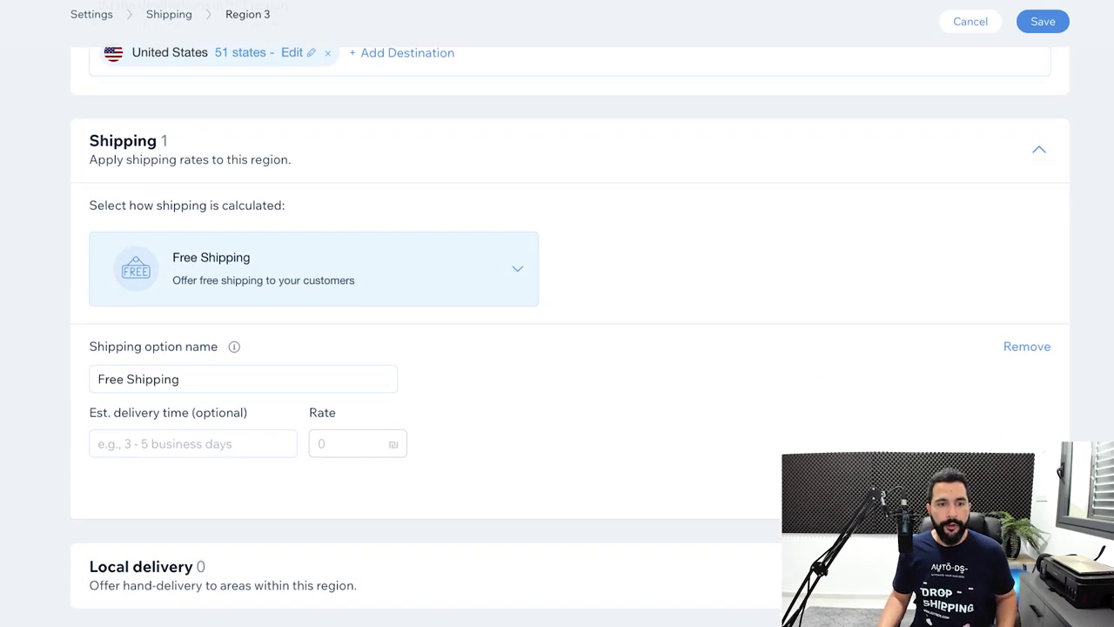
left_click(313, 268)
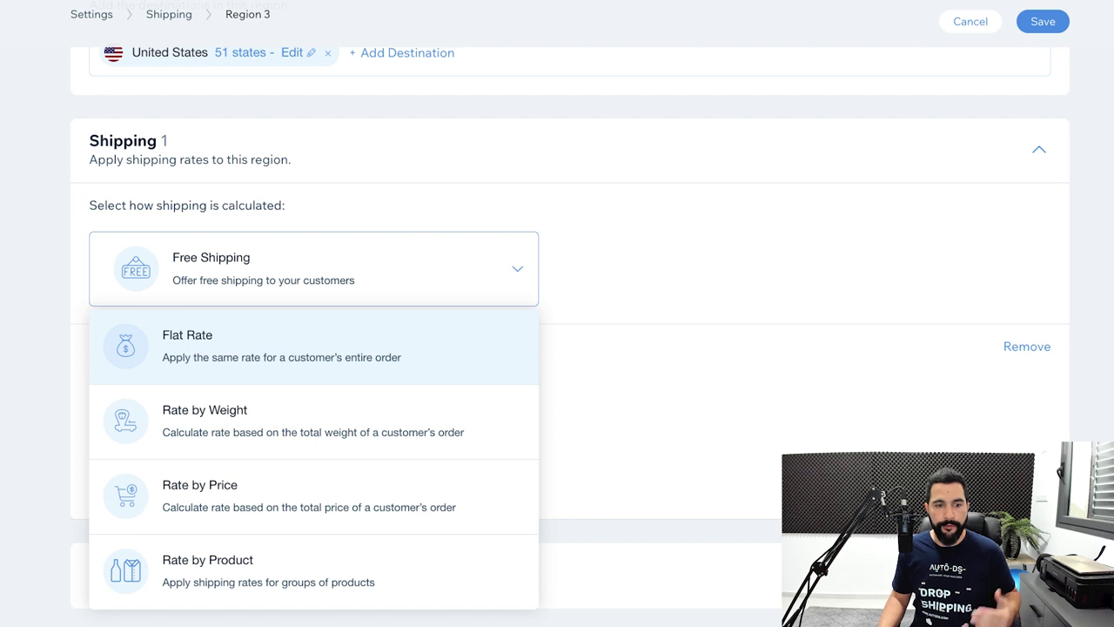
key("Escape")
scroll(570, 314, "down", 3)
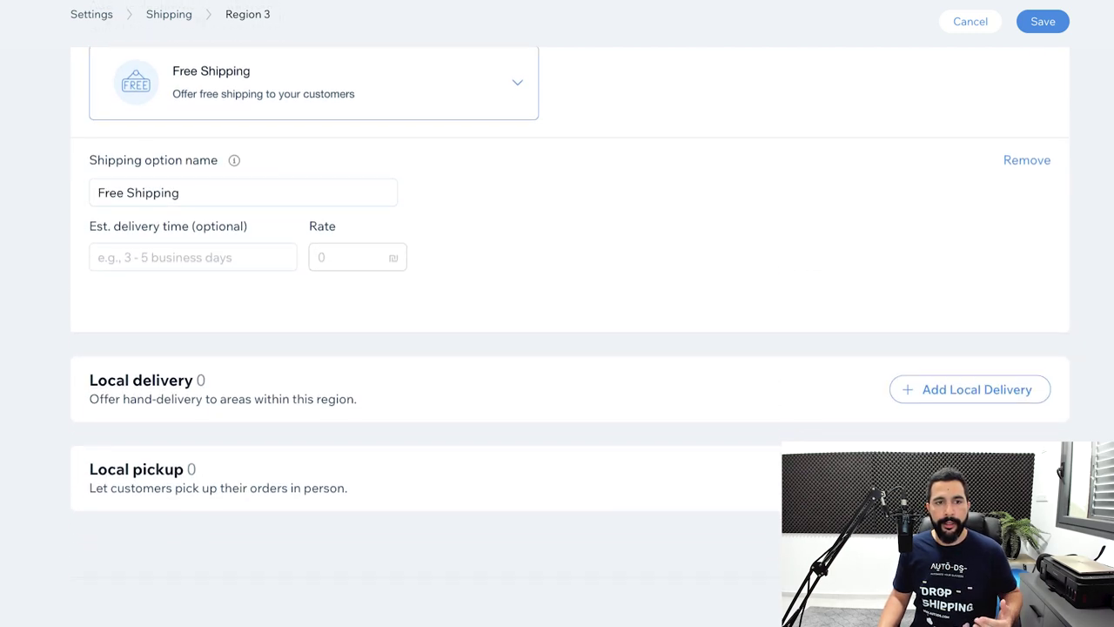
- Review the available shipping calculation methods, then the United States region's destination, shipping option name, delivery time and rate settings
left_click(313, 82)
key("Down")
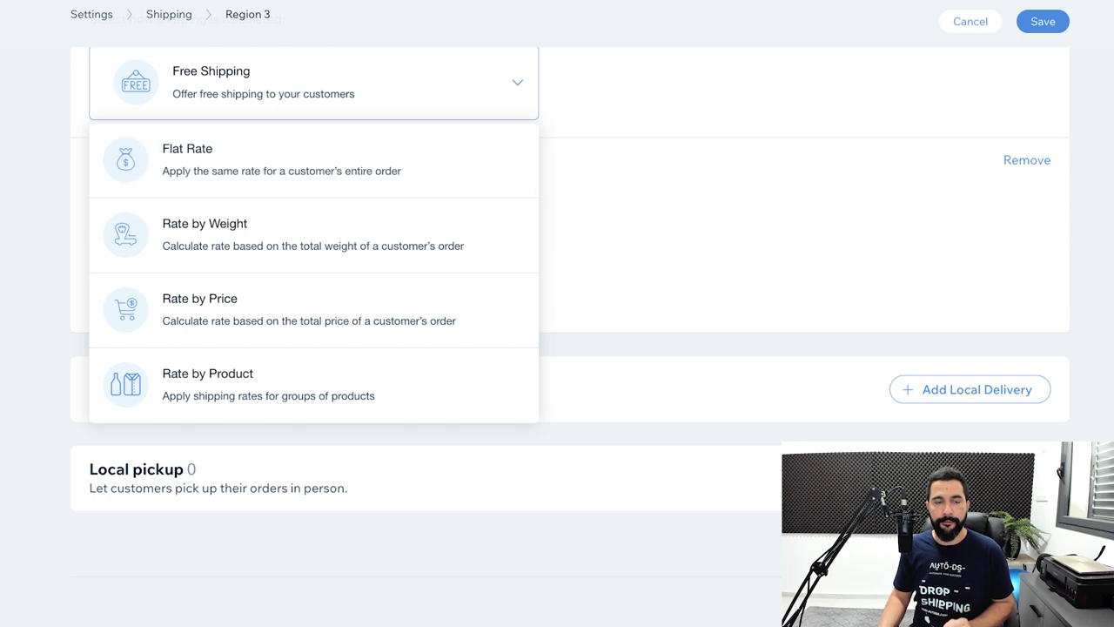
key("Escape")
scroll(570, 314, "up", 5)
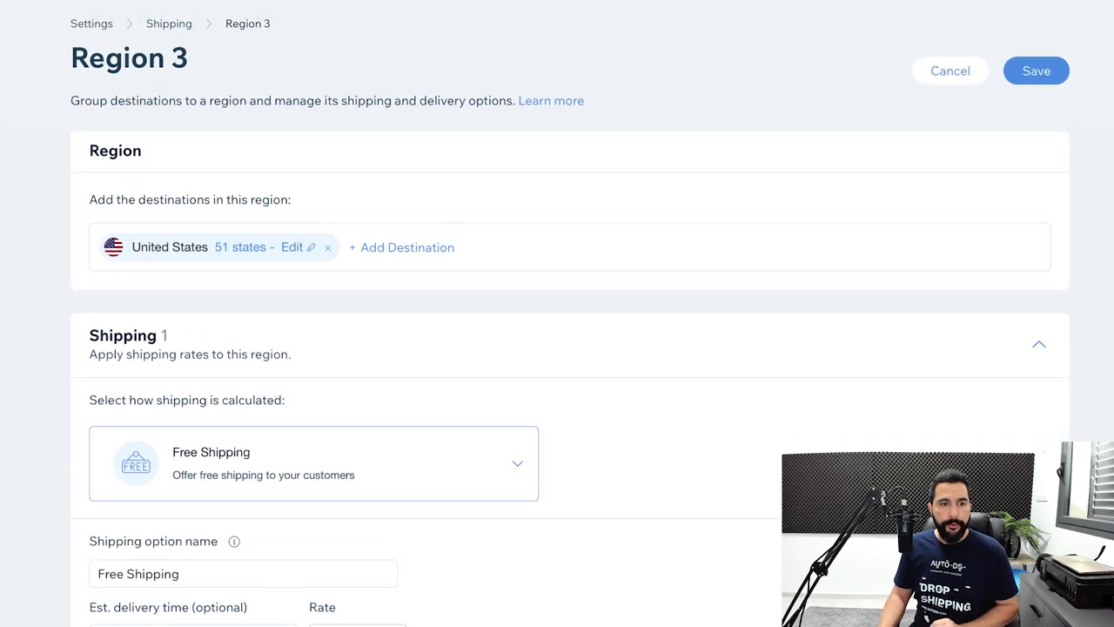
scroll(557, 348, "down", 3)
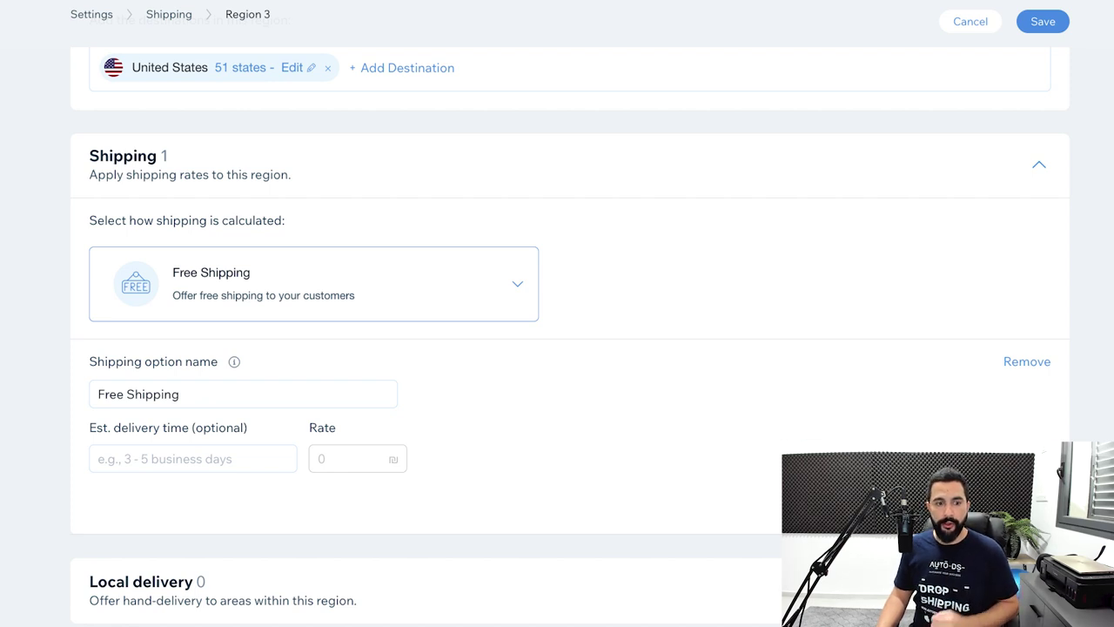
scroll(557, 348, "down", 3)
scroll(557, 348, "up", 5)
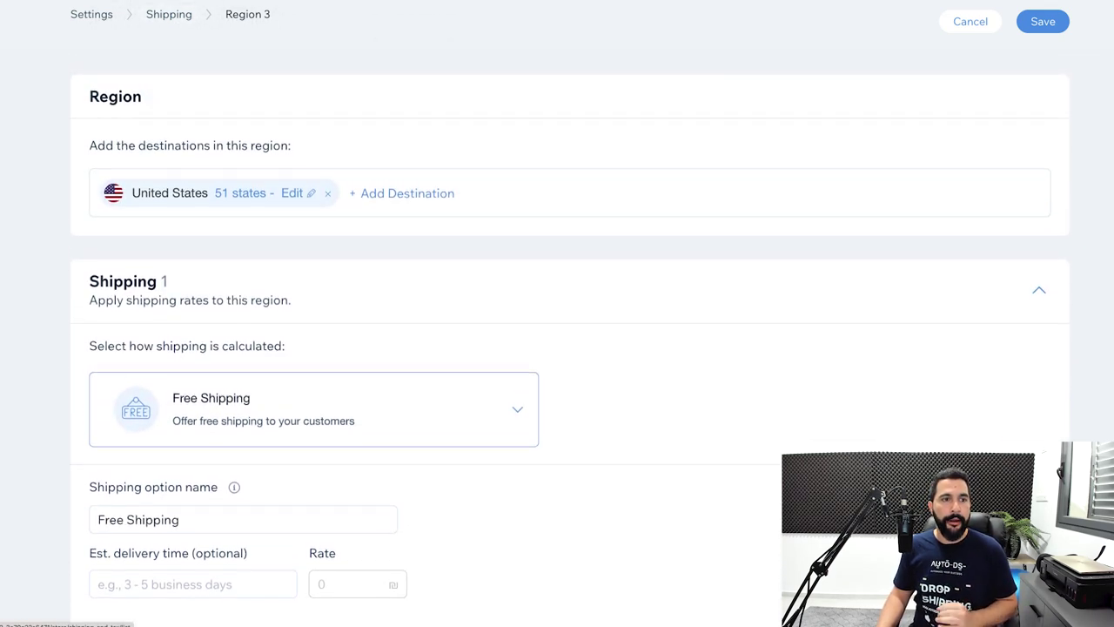
scroll(557, 348, "up", 1)
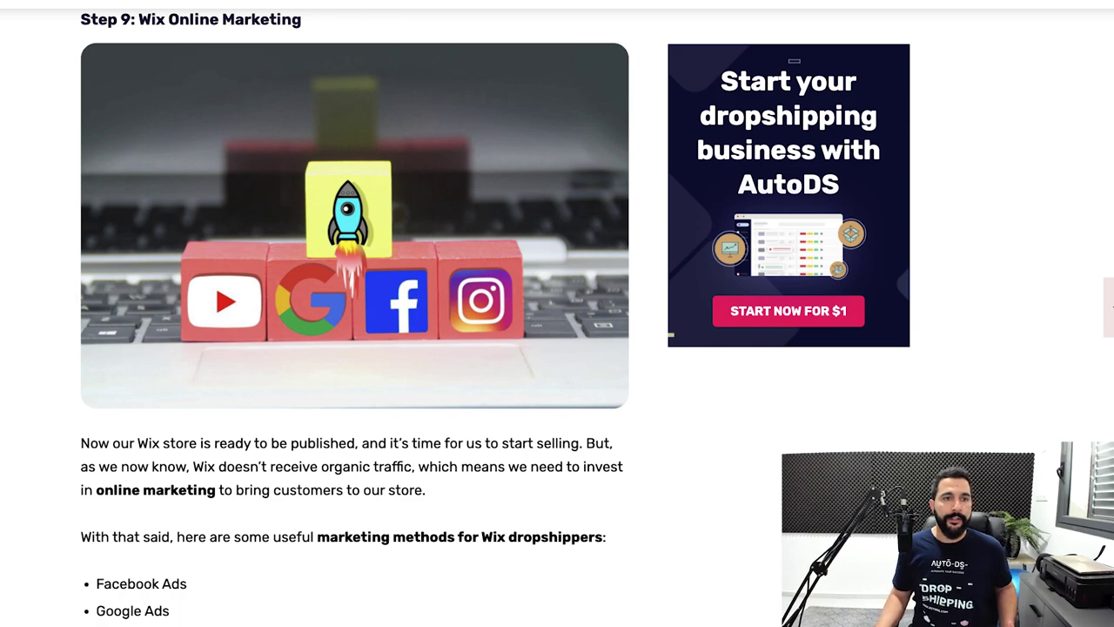
- In the AutoDS Academy Wix article, read the online marketing step covering marketing methods for Wix dropshippers and PPC ads
scroll(355, 313, "down", 1)
scroll(355, 313, "down", 5)
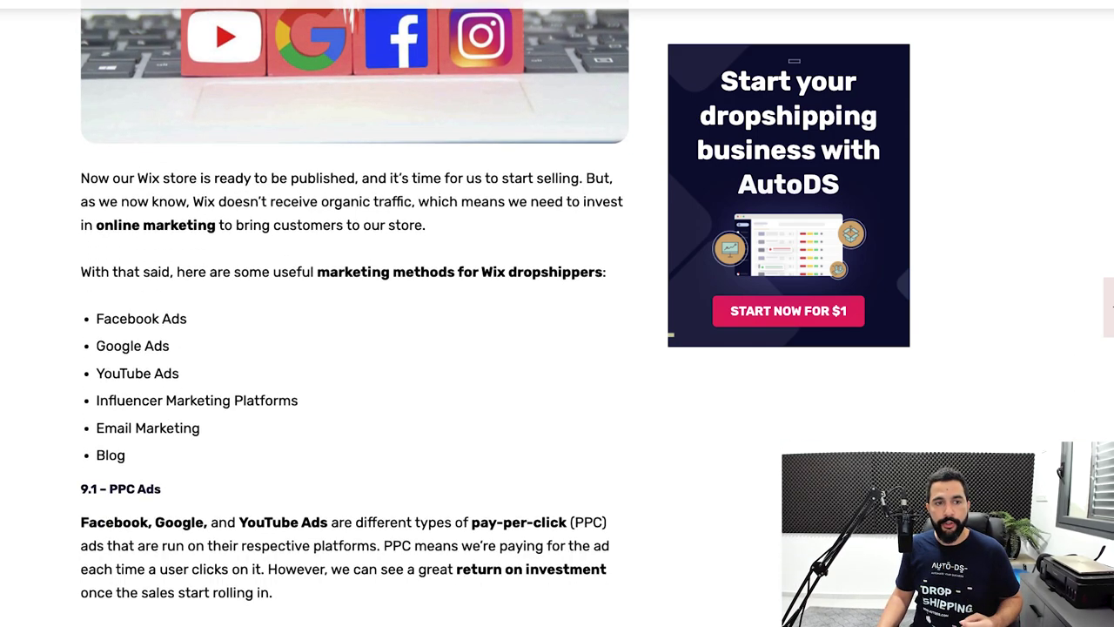